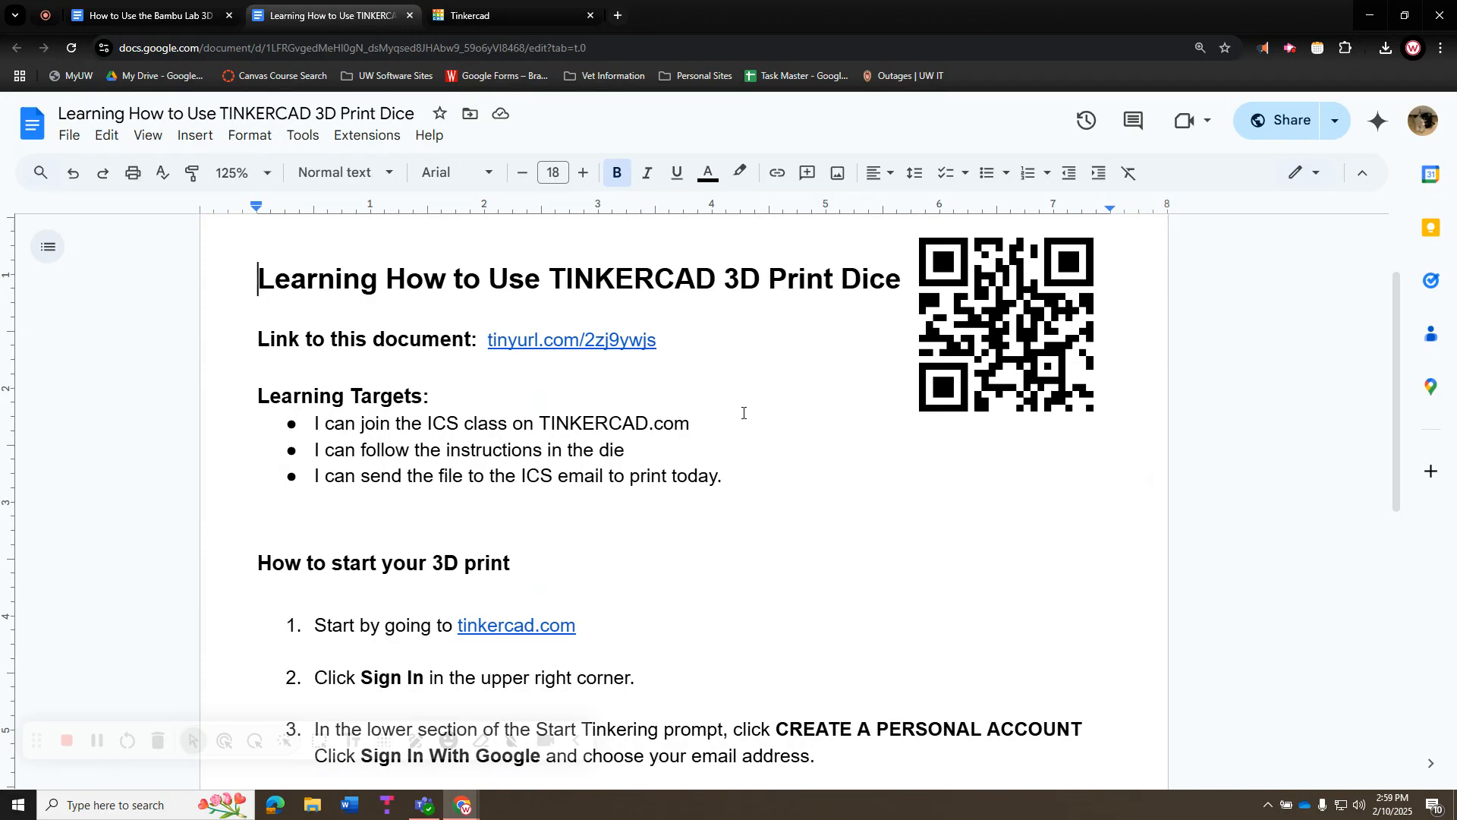
Select the document's short link text and switch over to the Tinkercad tab
left_click_drag(478, 341, 653, 342)
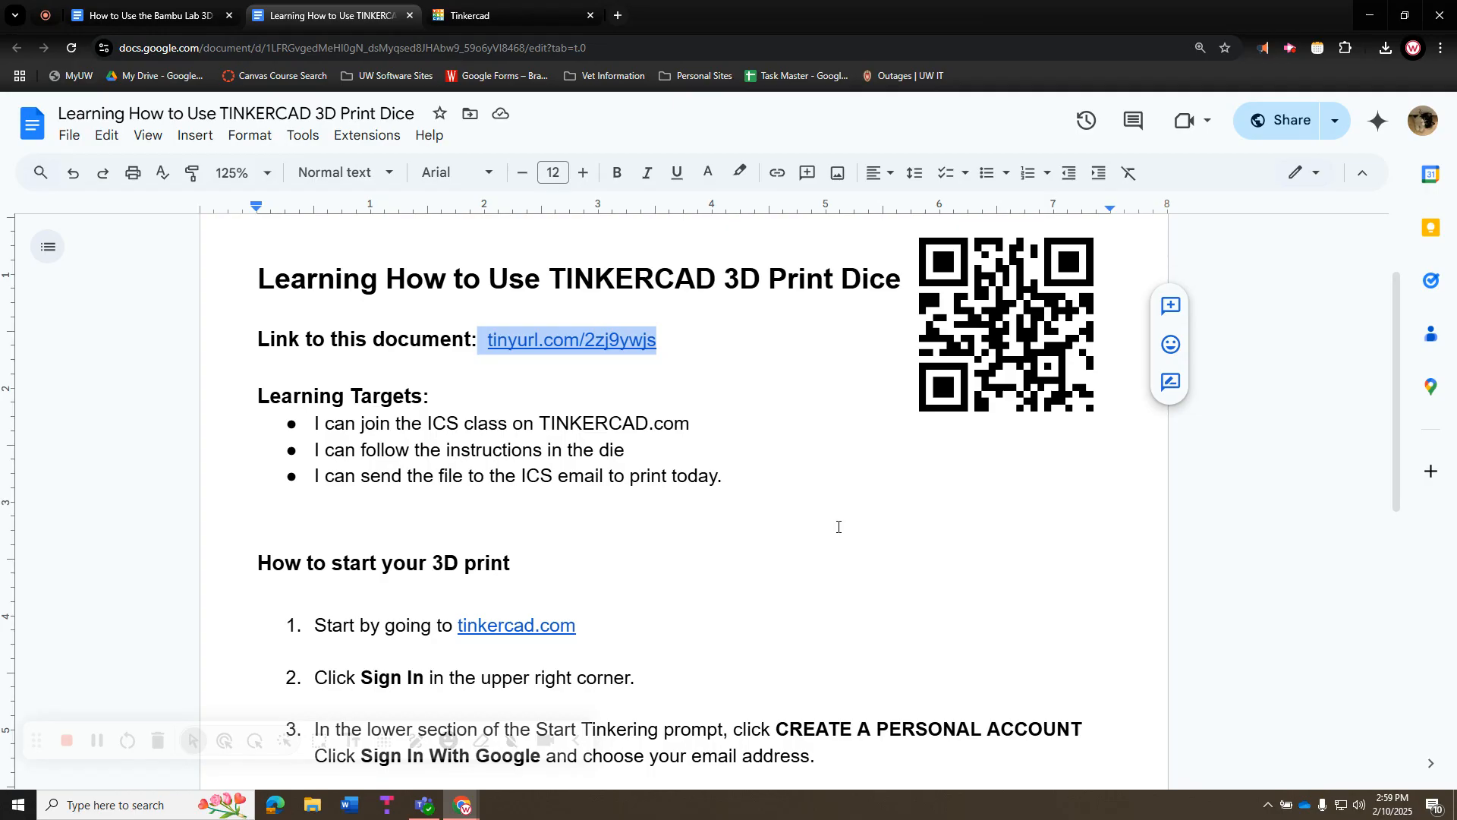
scroll(847, 524, "down", 2)
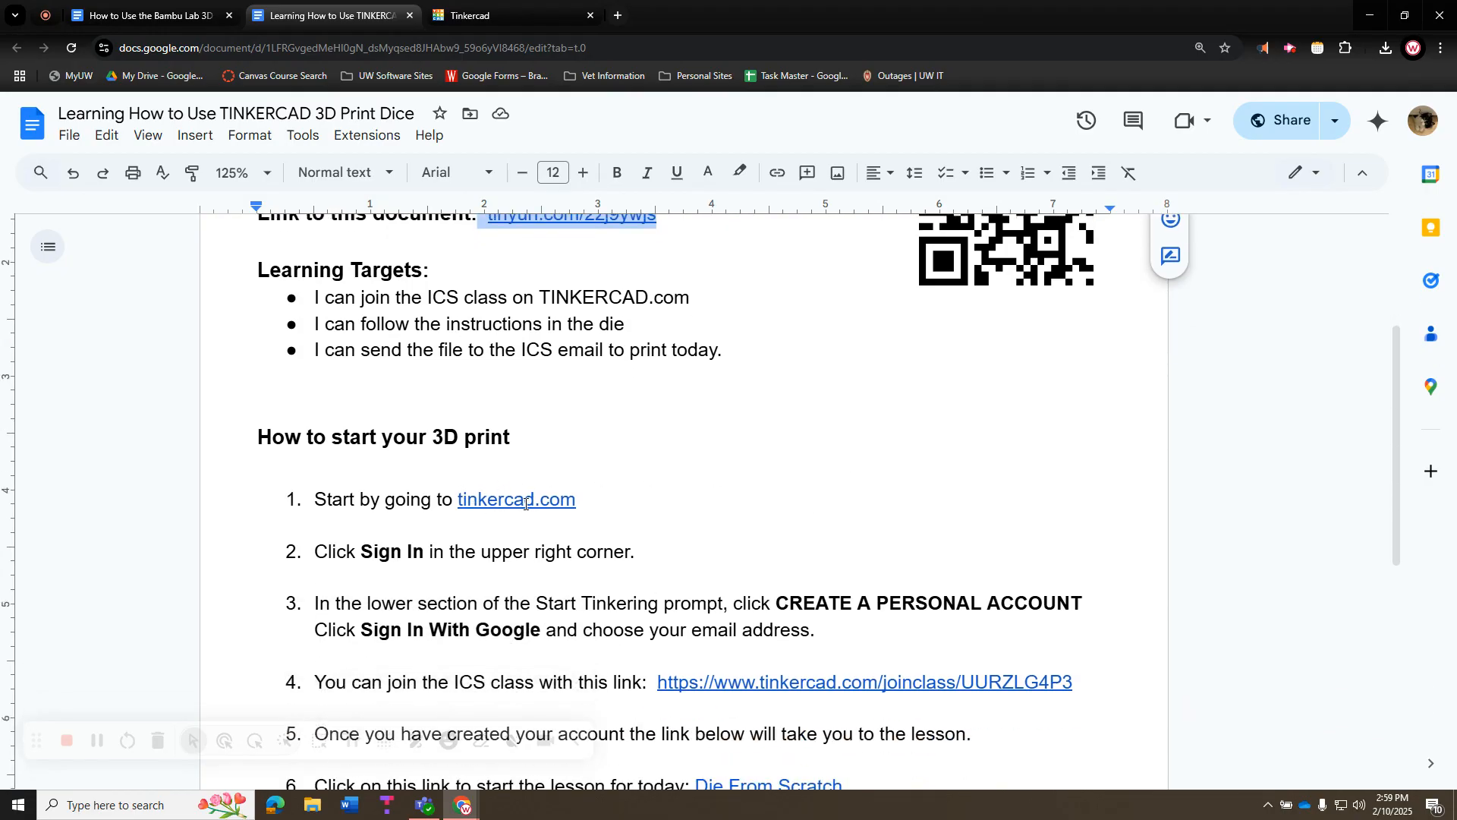
left_click(524, 23)
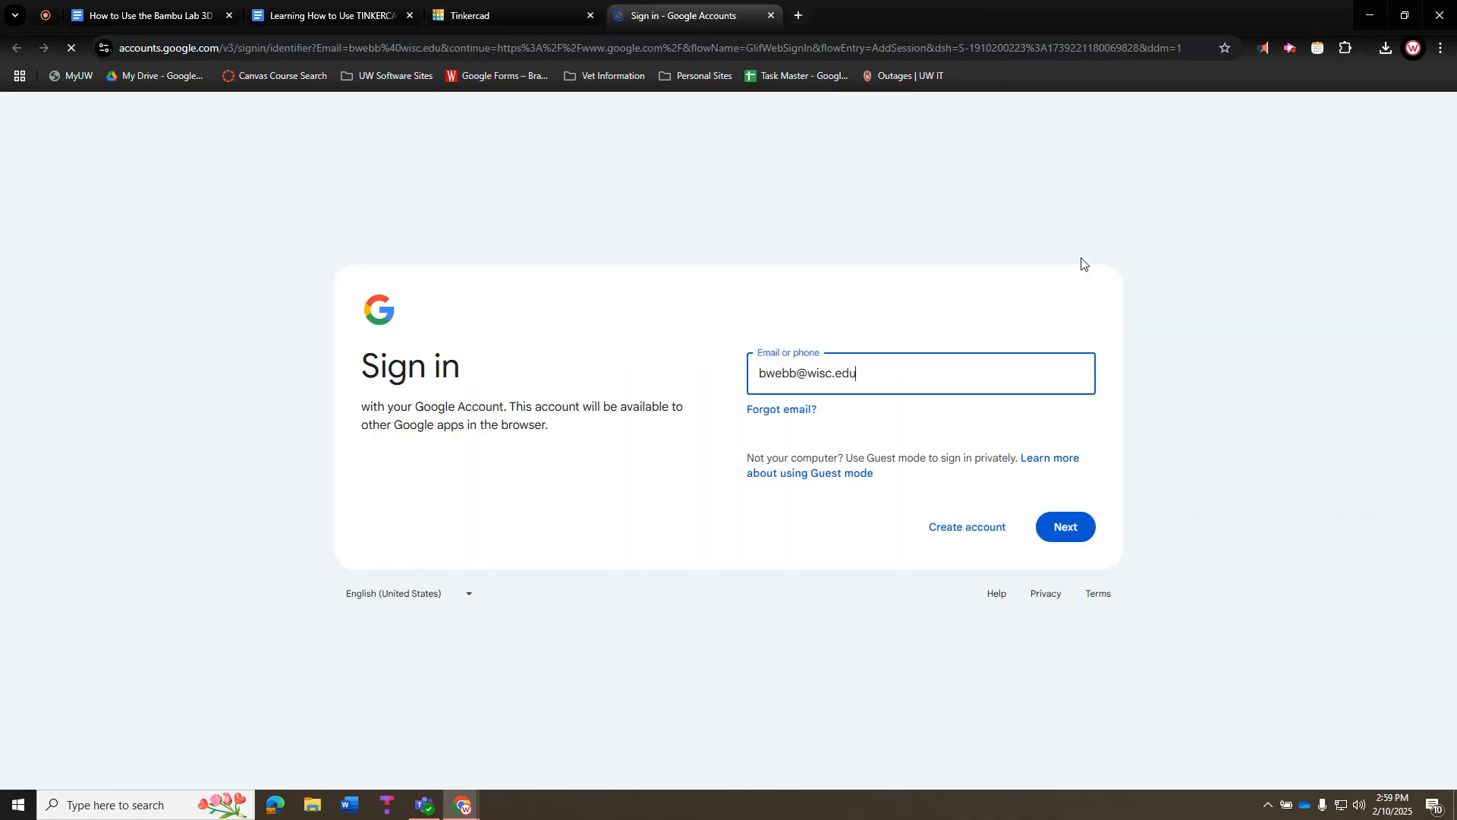
Close the Google sign-in tab, choose Create a personal account on Tinkercad, and return to the doc
left_click(771, 15)
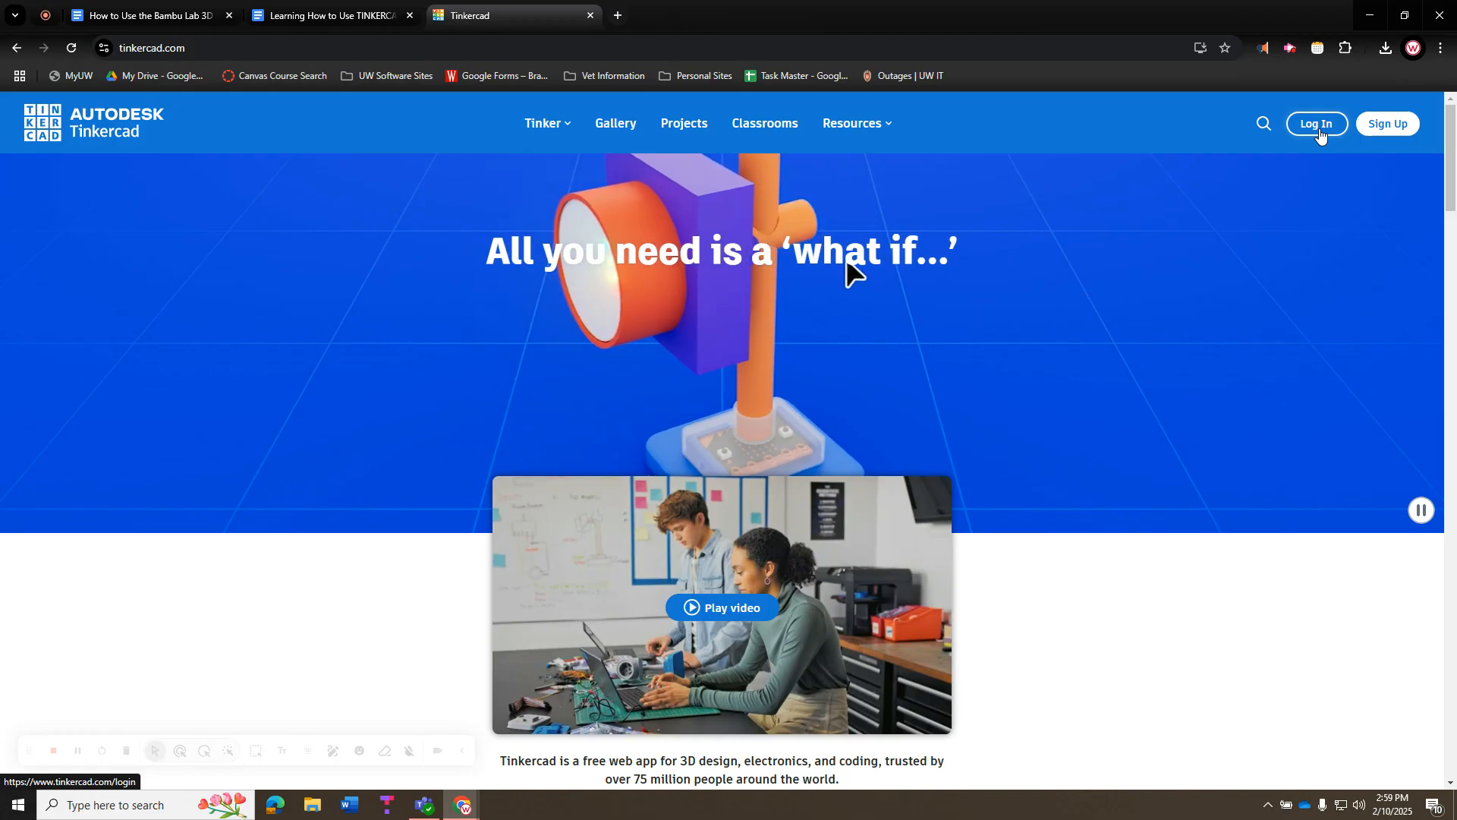
left_click(1395, 133)
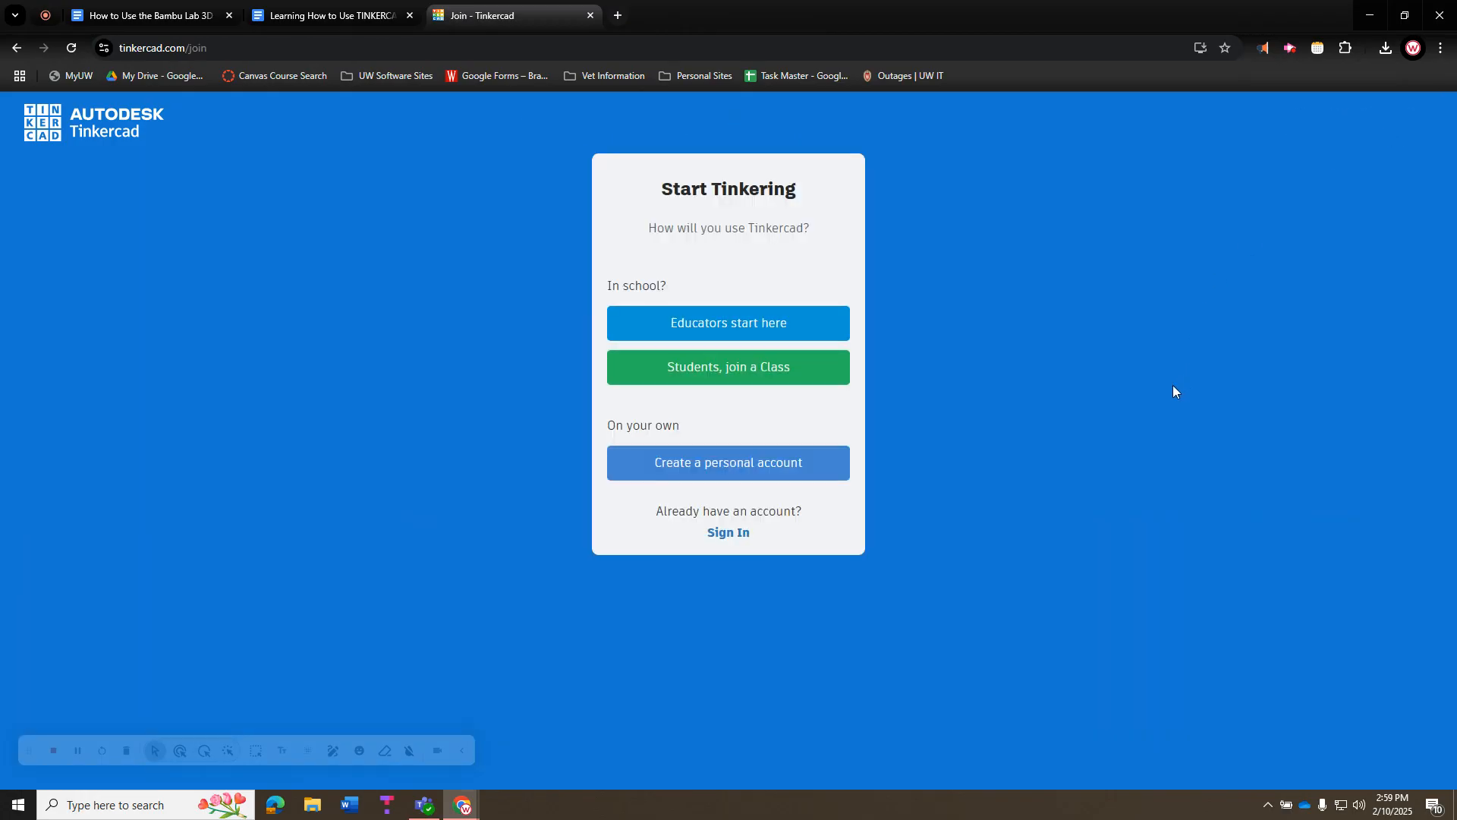
left_click(750, 471)
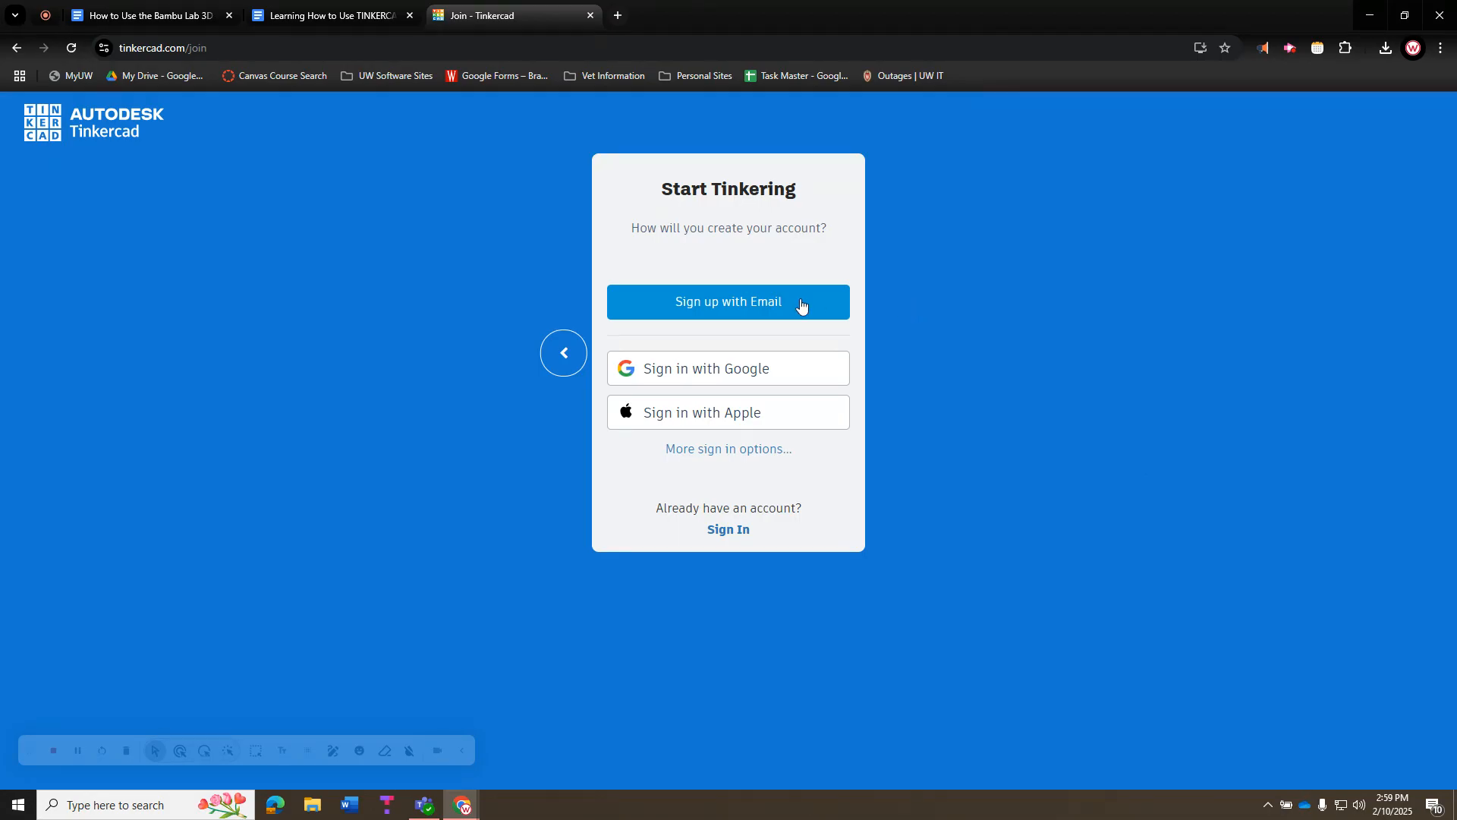
left_click(336, 19)
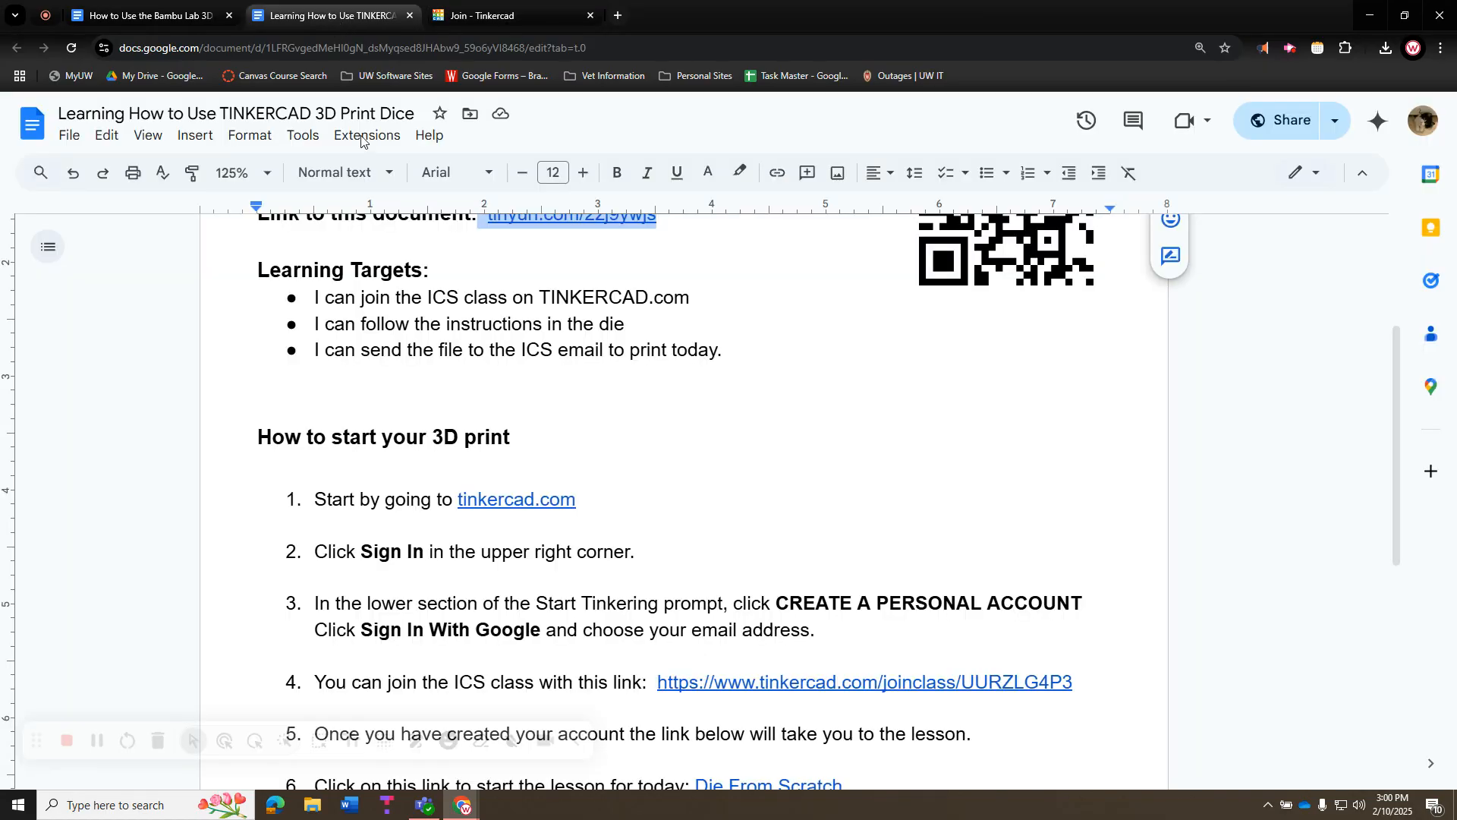
Scroll to step 6 of the instructions and open the Die From Scratch lesson from its link preview
scroll(623, 462, "down", 3)
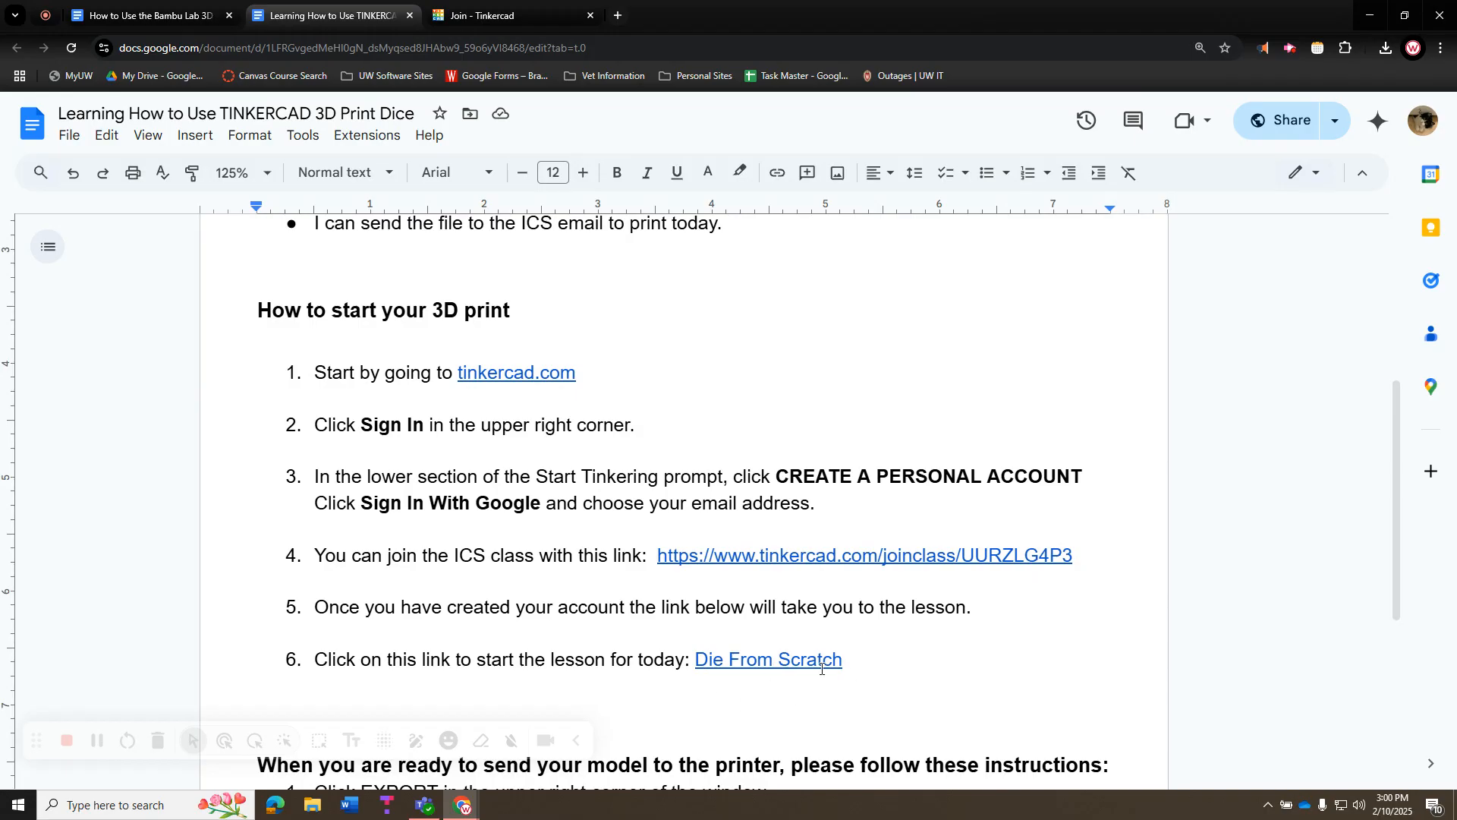
left_click(755, 660)
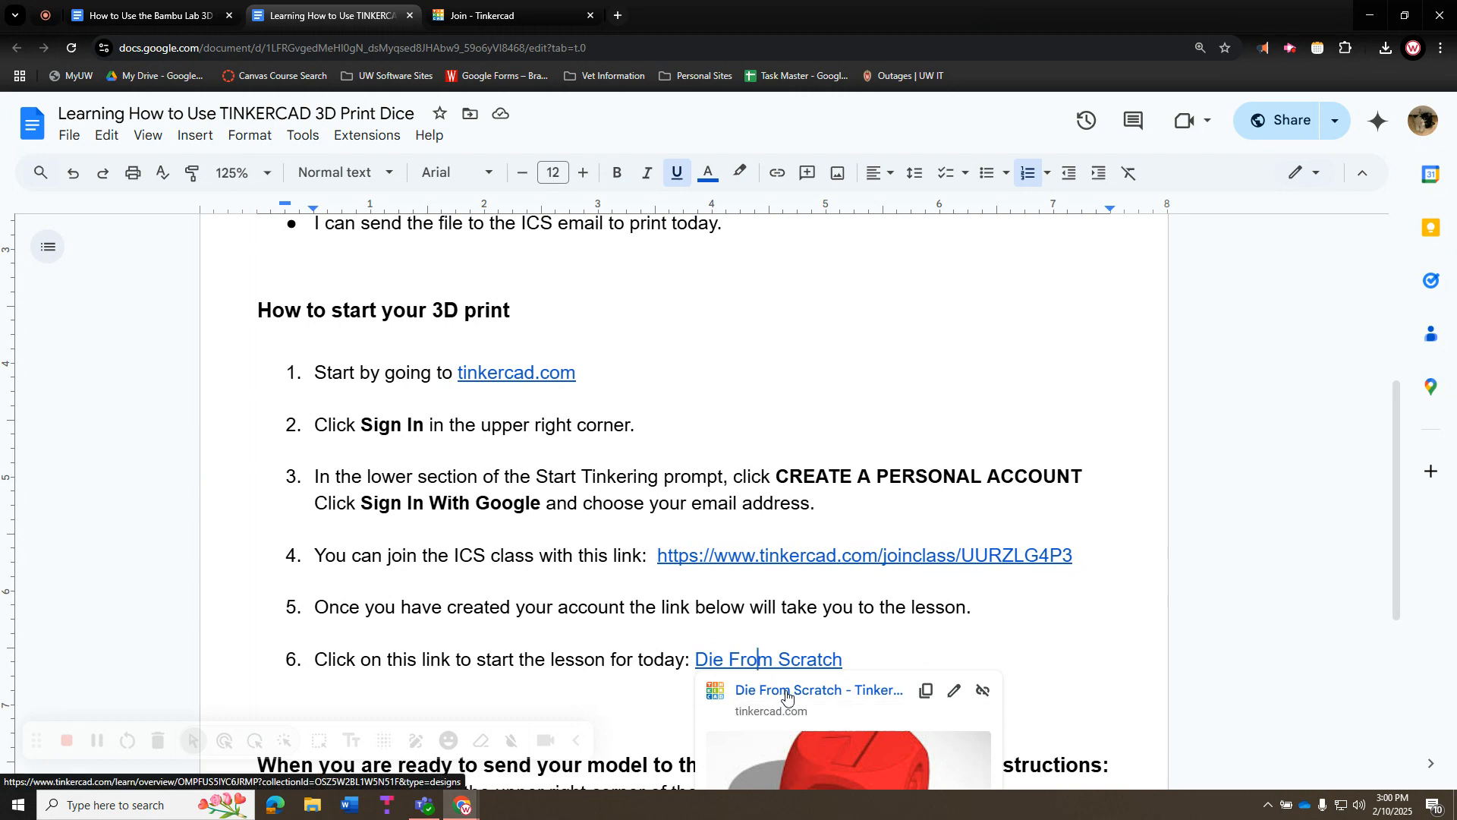
left_click(787, 692)
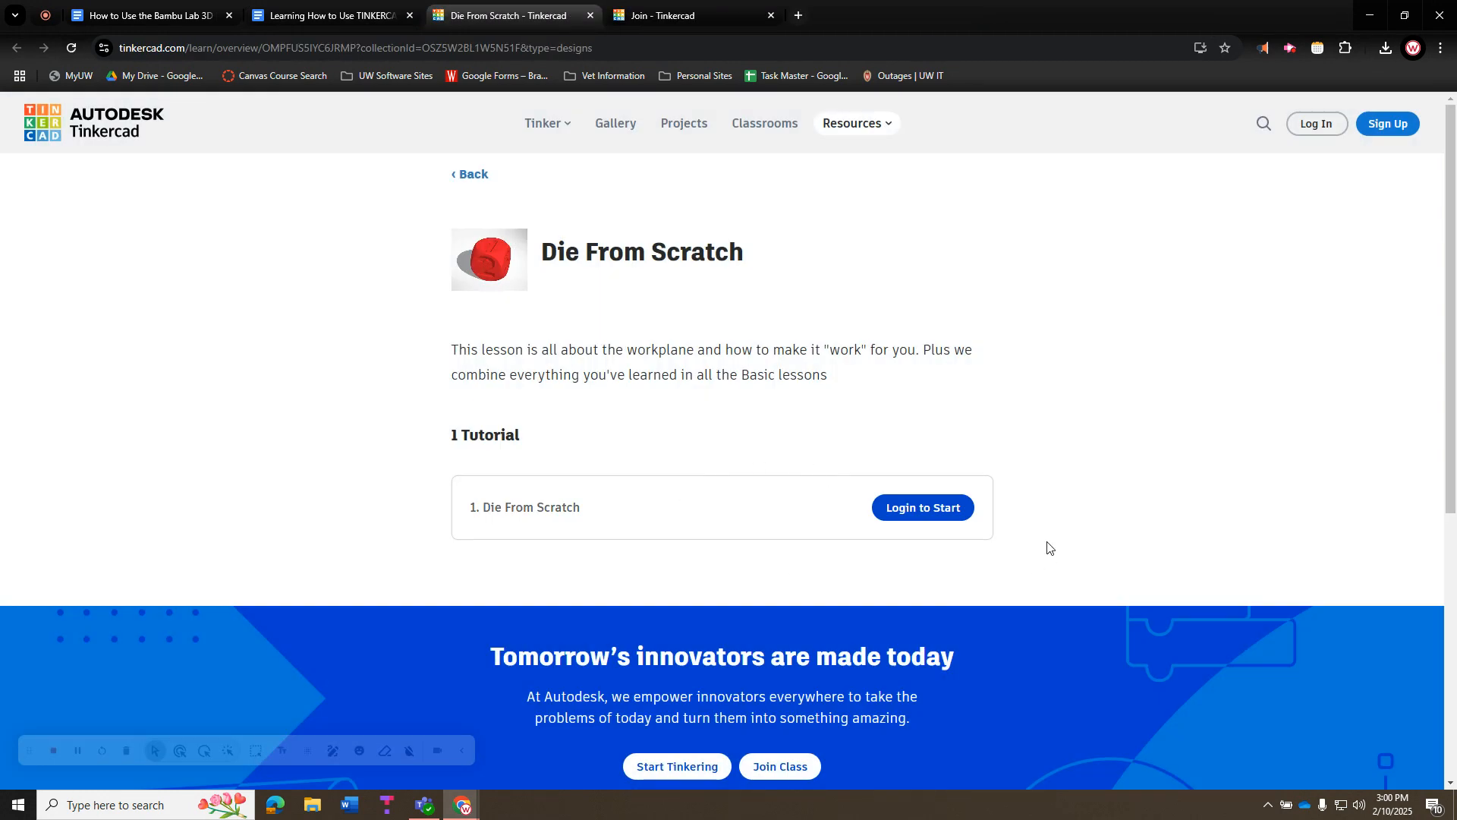
Log in to Tinkercad as a personal account via Google and start the Die From Scratch tutorial
left_click(944, 509)
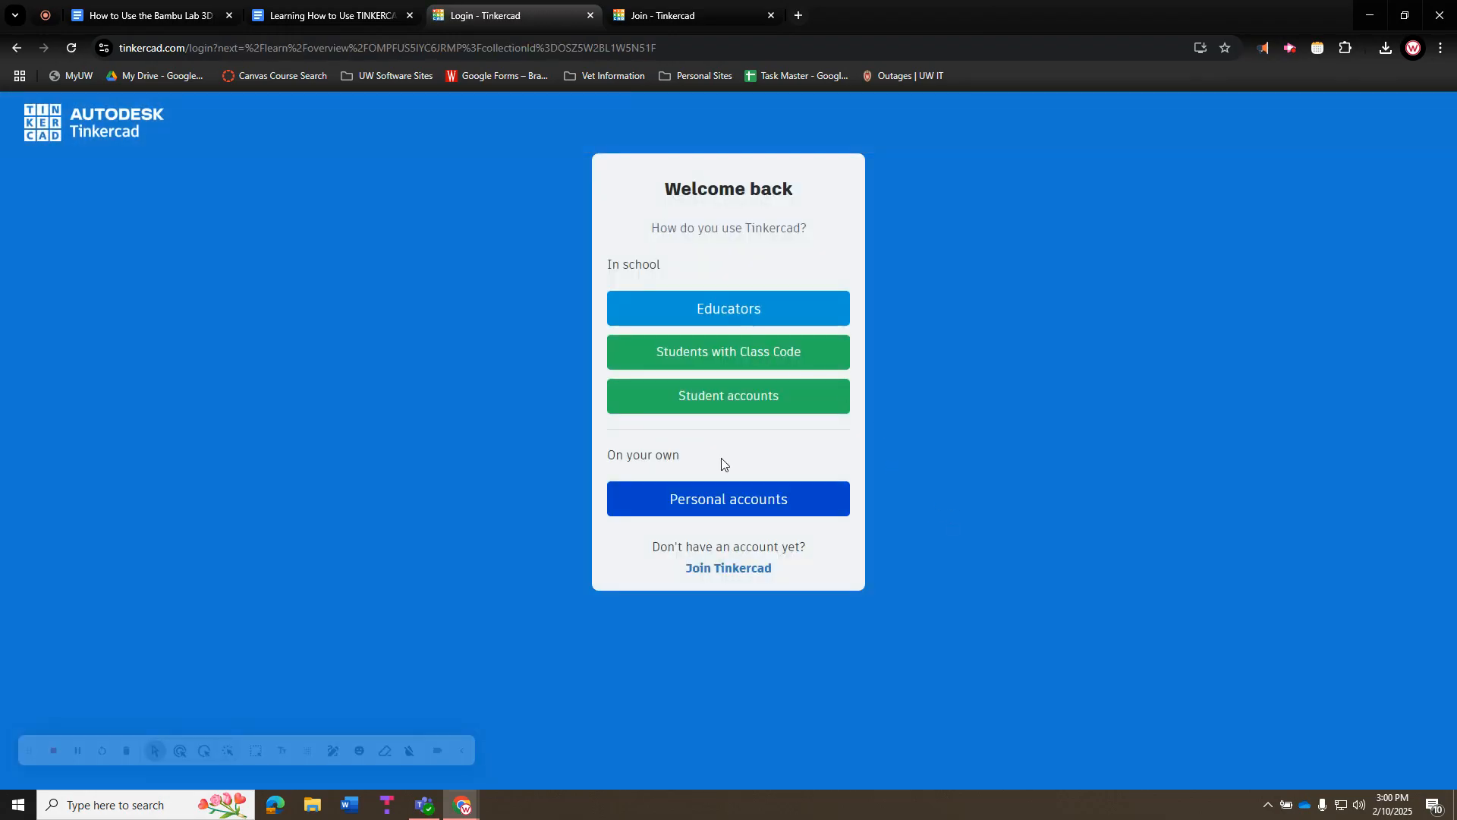
left_click(730, 504)
left_click(737, 326)
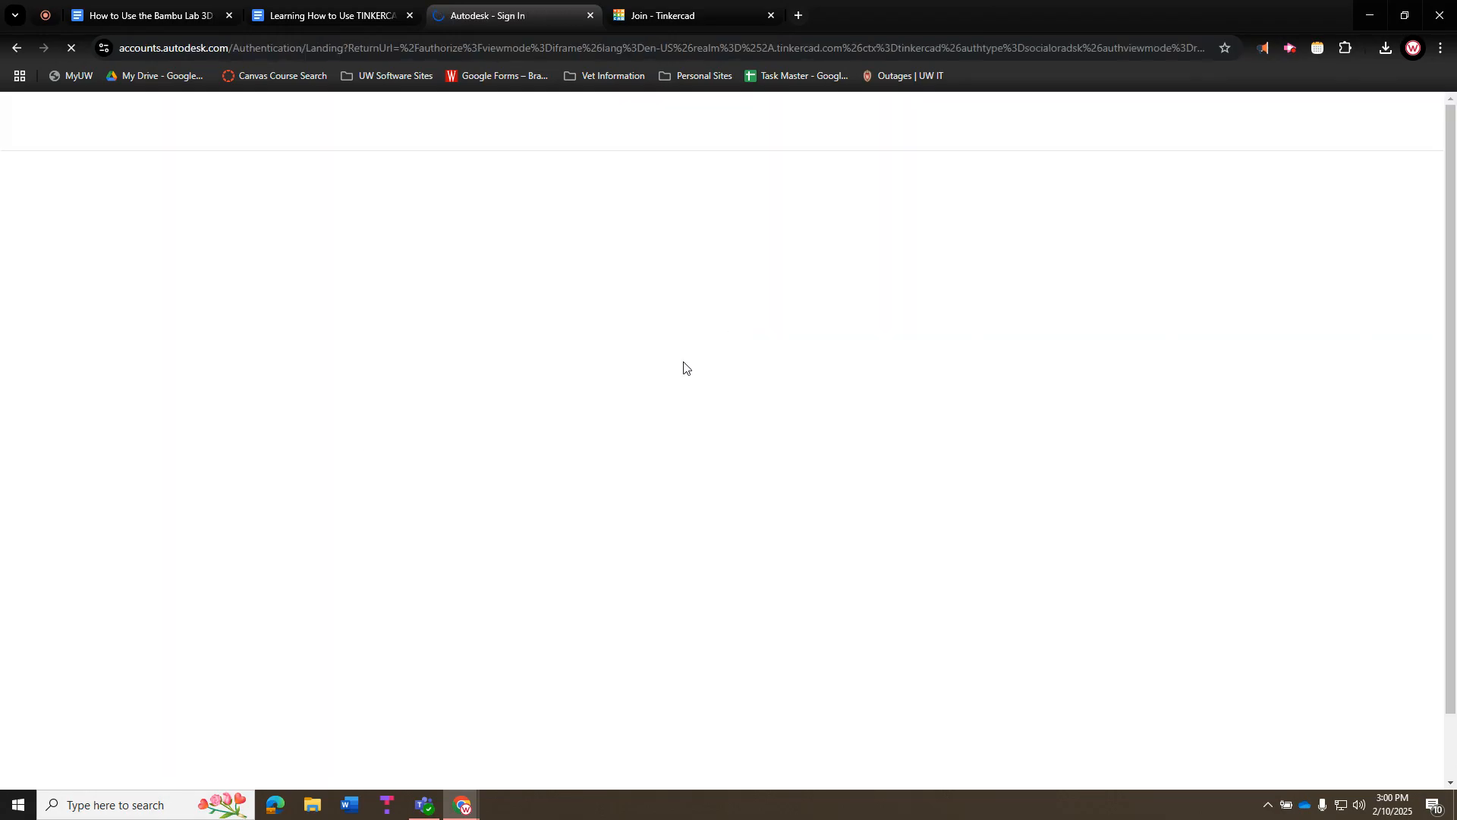
left_click(882, 441)
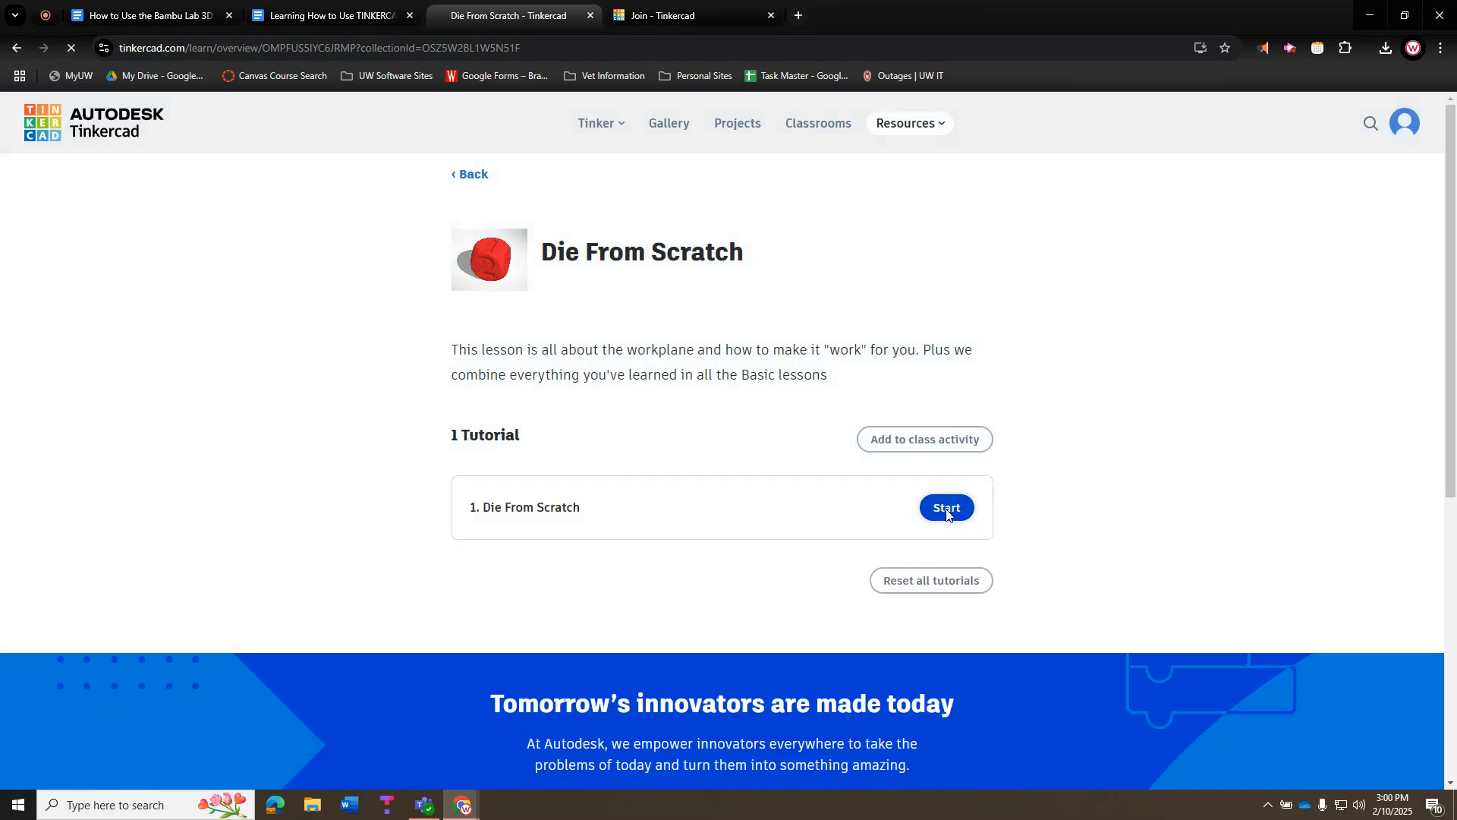
left_click(949, 507)
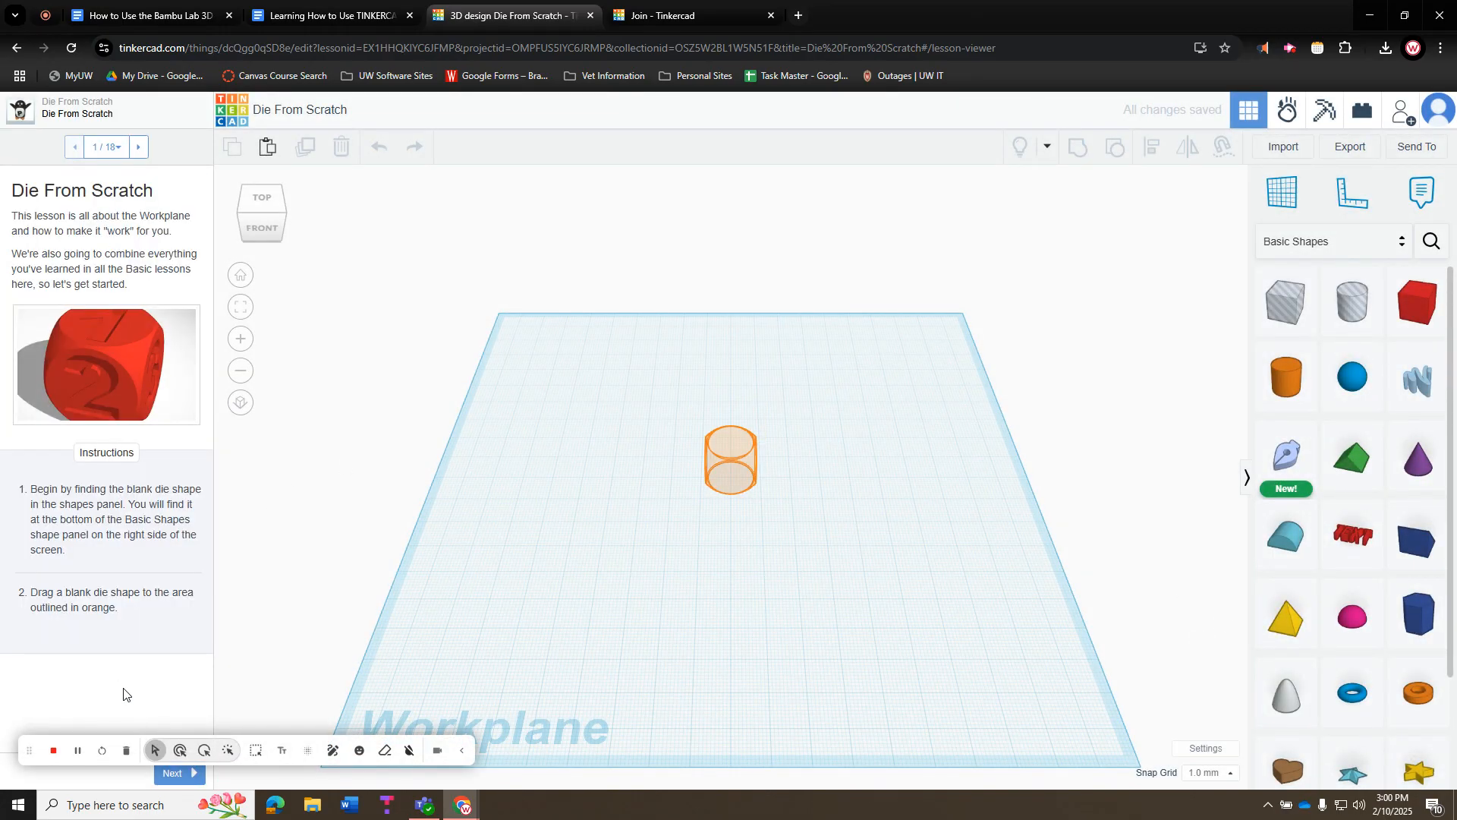
left_click(285, 219)
left_click(260, 199)
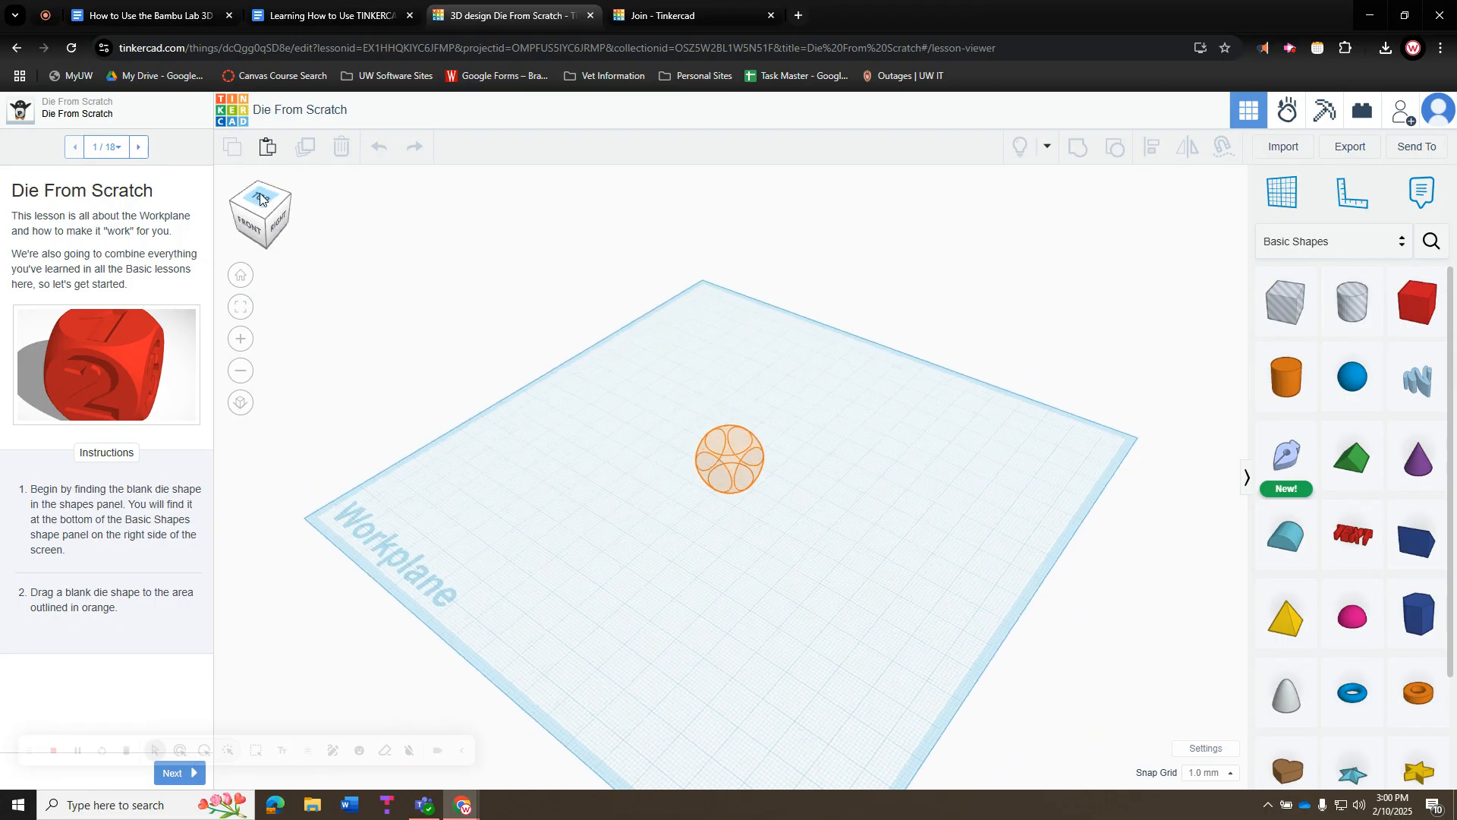
left_click(239, 237)
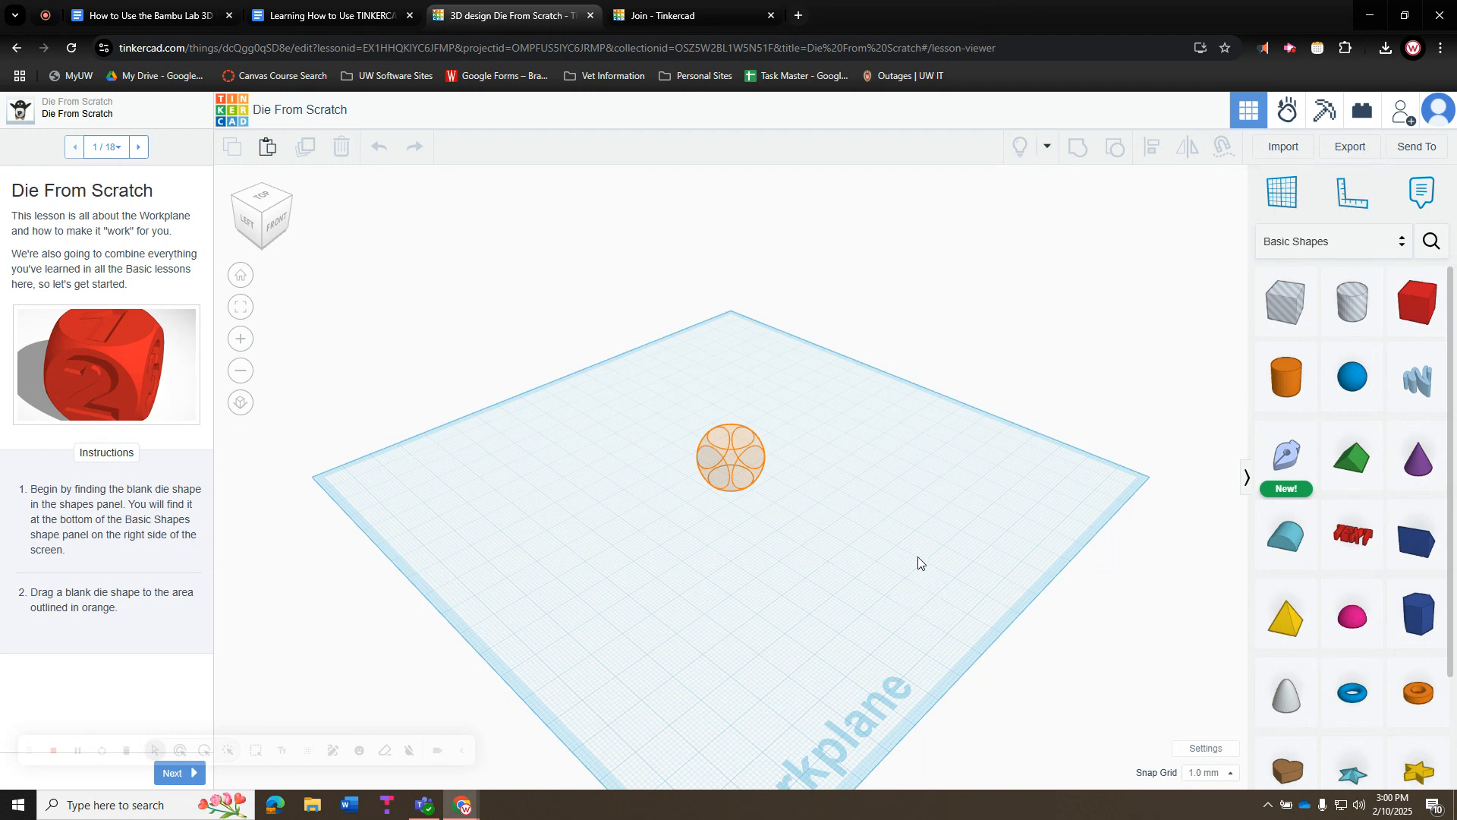
right_click_drag(918, 562, 771, 537)
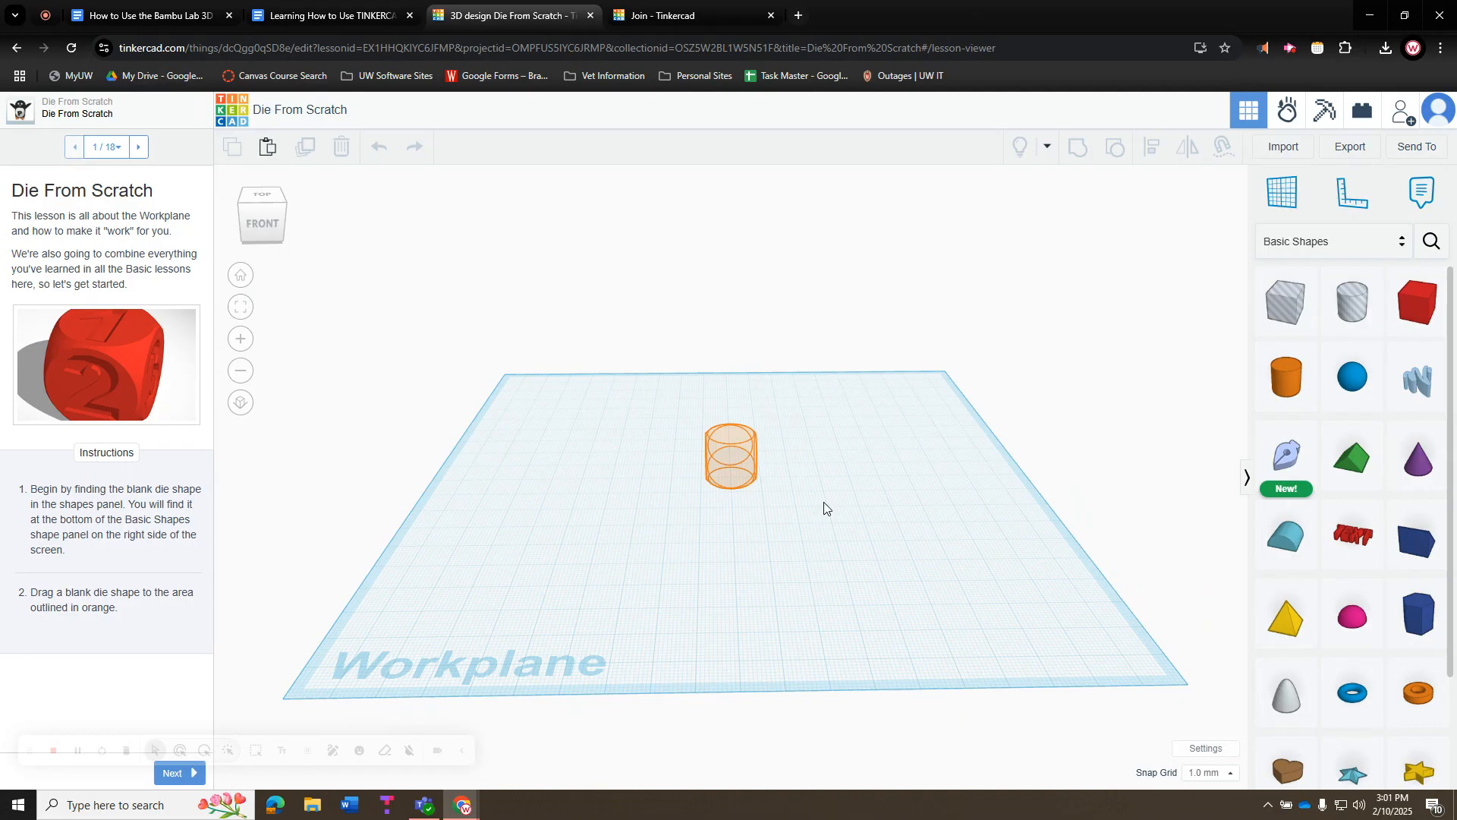
mouse_move(856, 488)
right_mouse_down()
mouse_move(823, 543)
mouse_move(823, 485)
mouse_move(867, 460)
mouse_move(850, 467)
right_mouse_up()
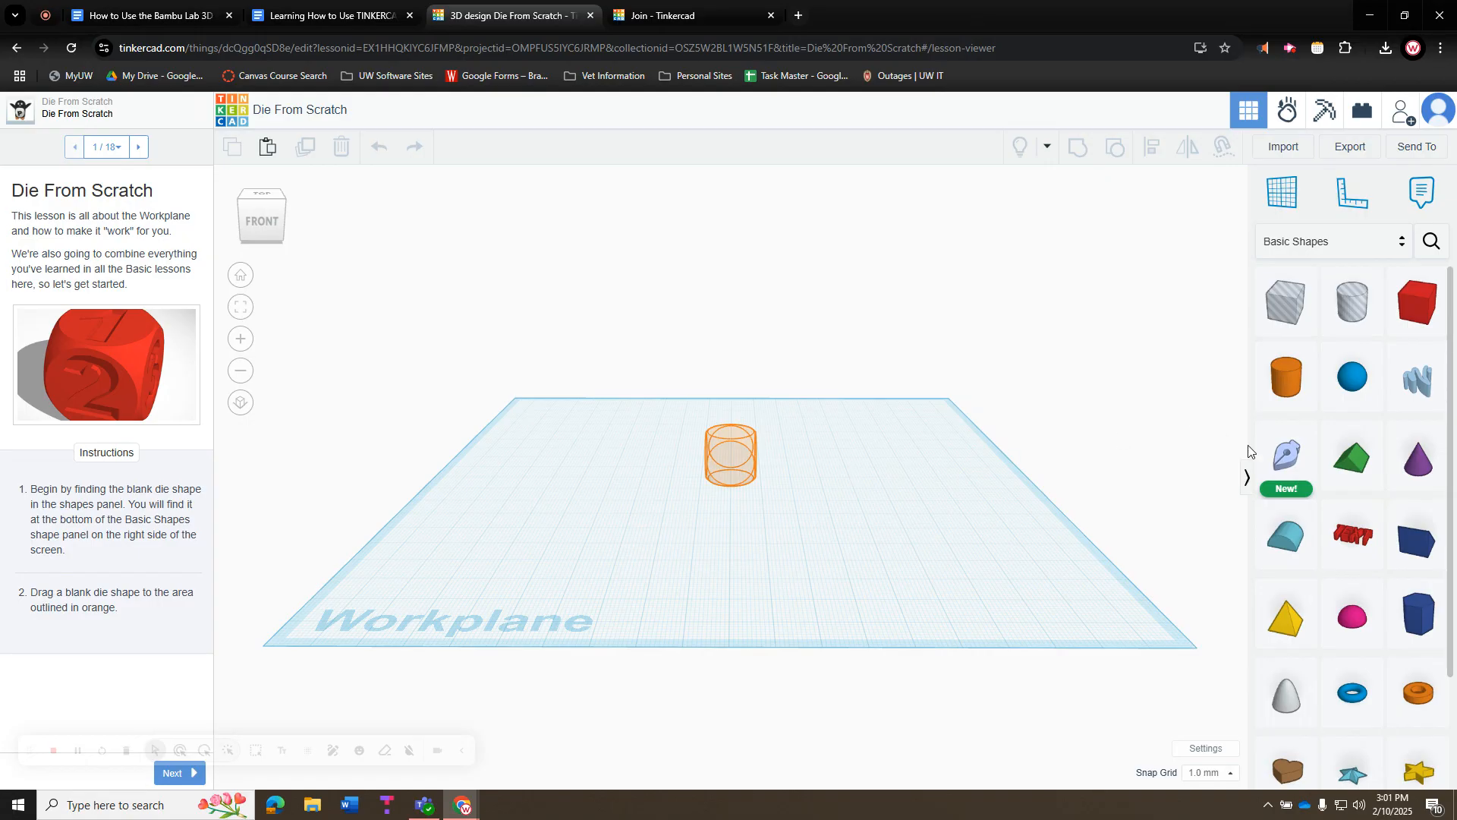
Drag the blank die from the bottom of Basic Shapes onto the orange outline, then advance to step 2
scroll(1360, 529, "down", 3)
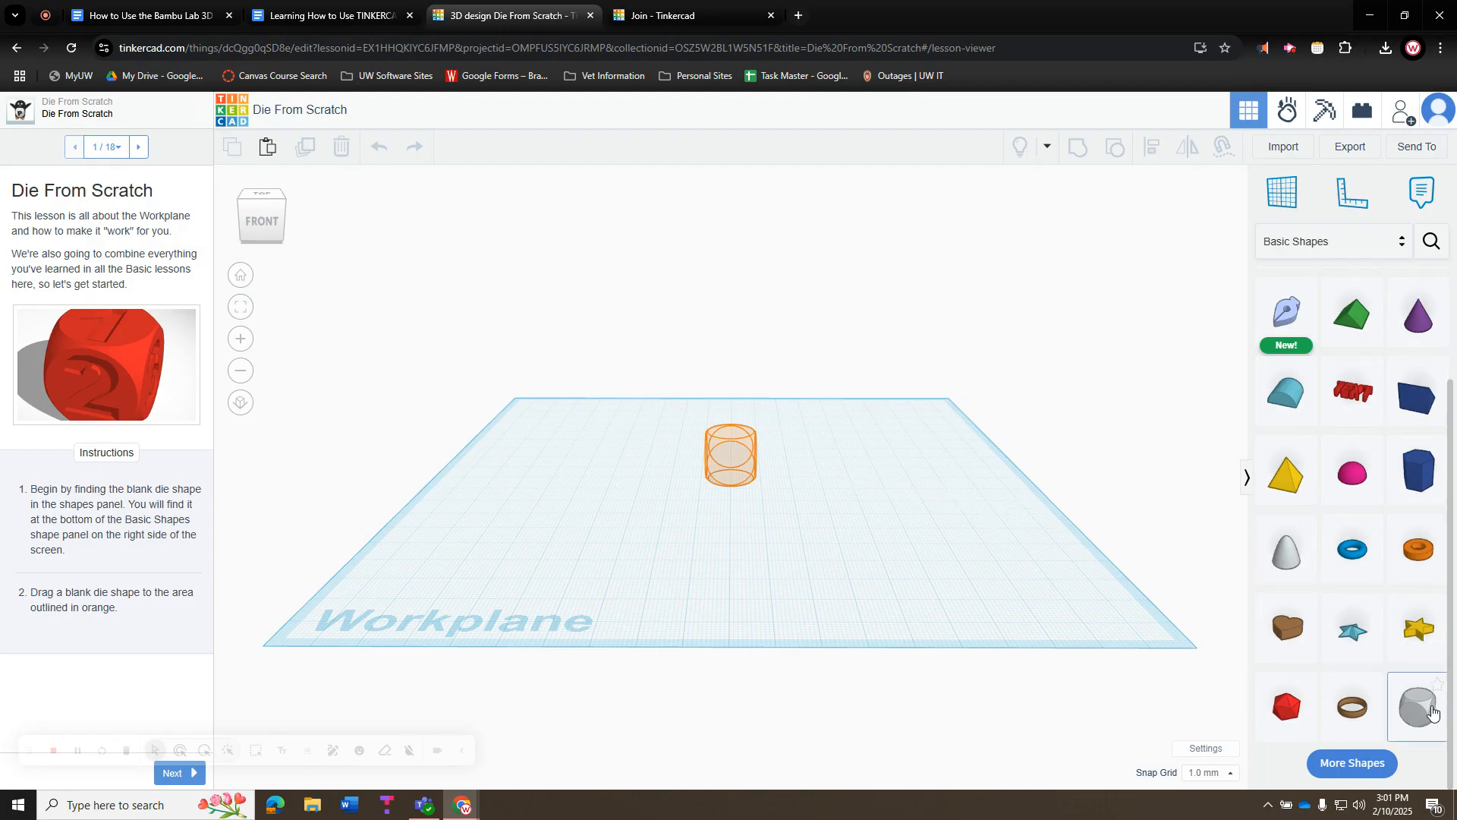
left_click_drag(1432, 711, 734, 462)
left_click(842, 501)
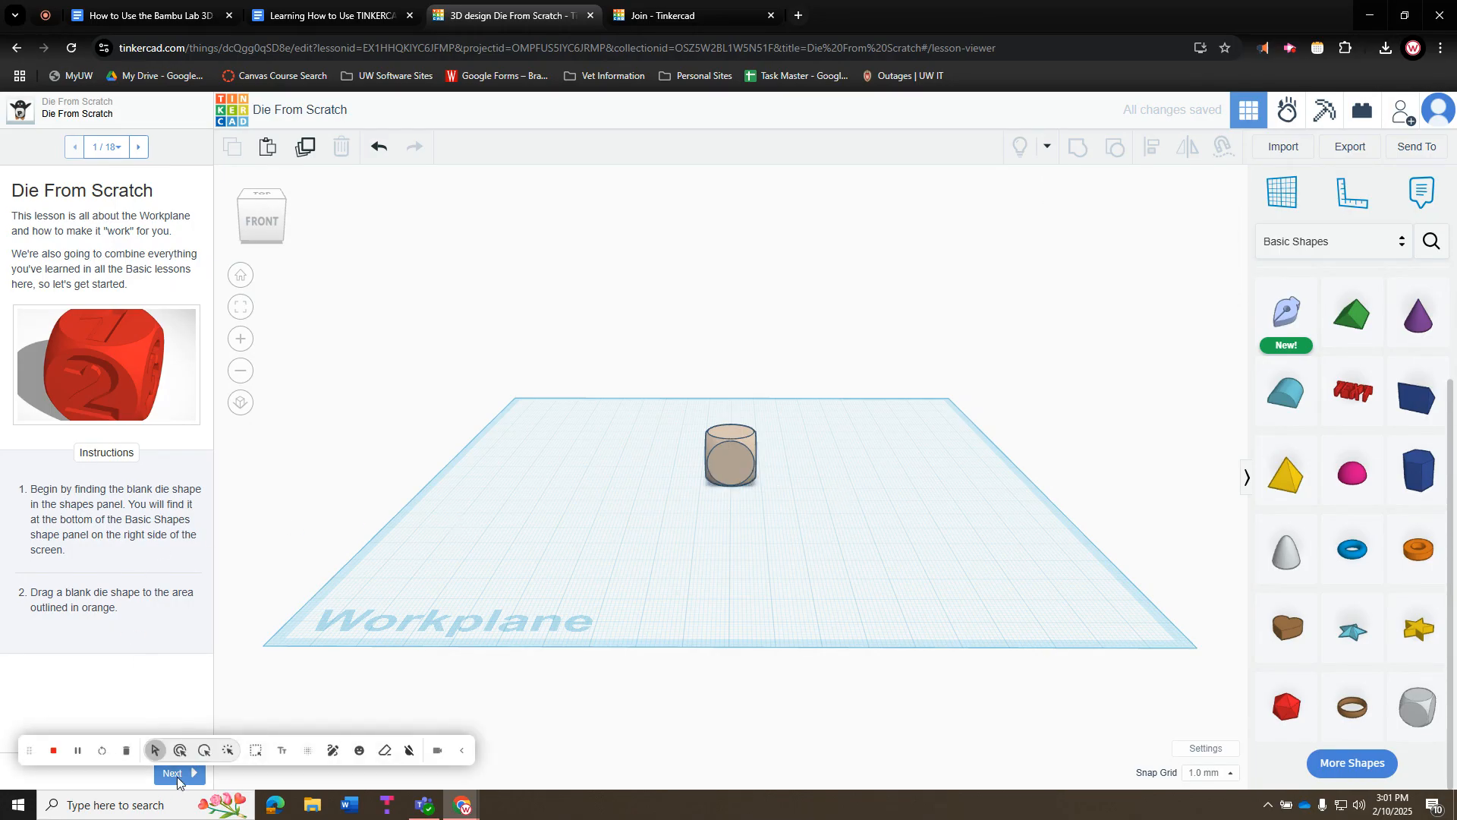
left_click(461, 750)
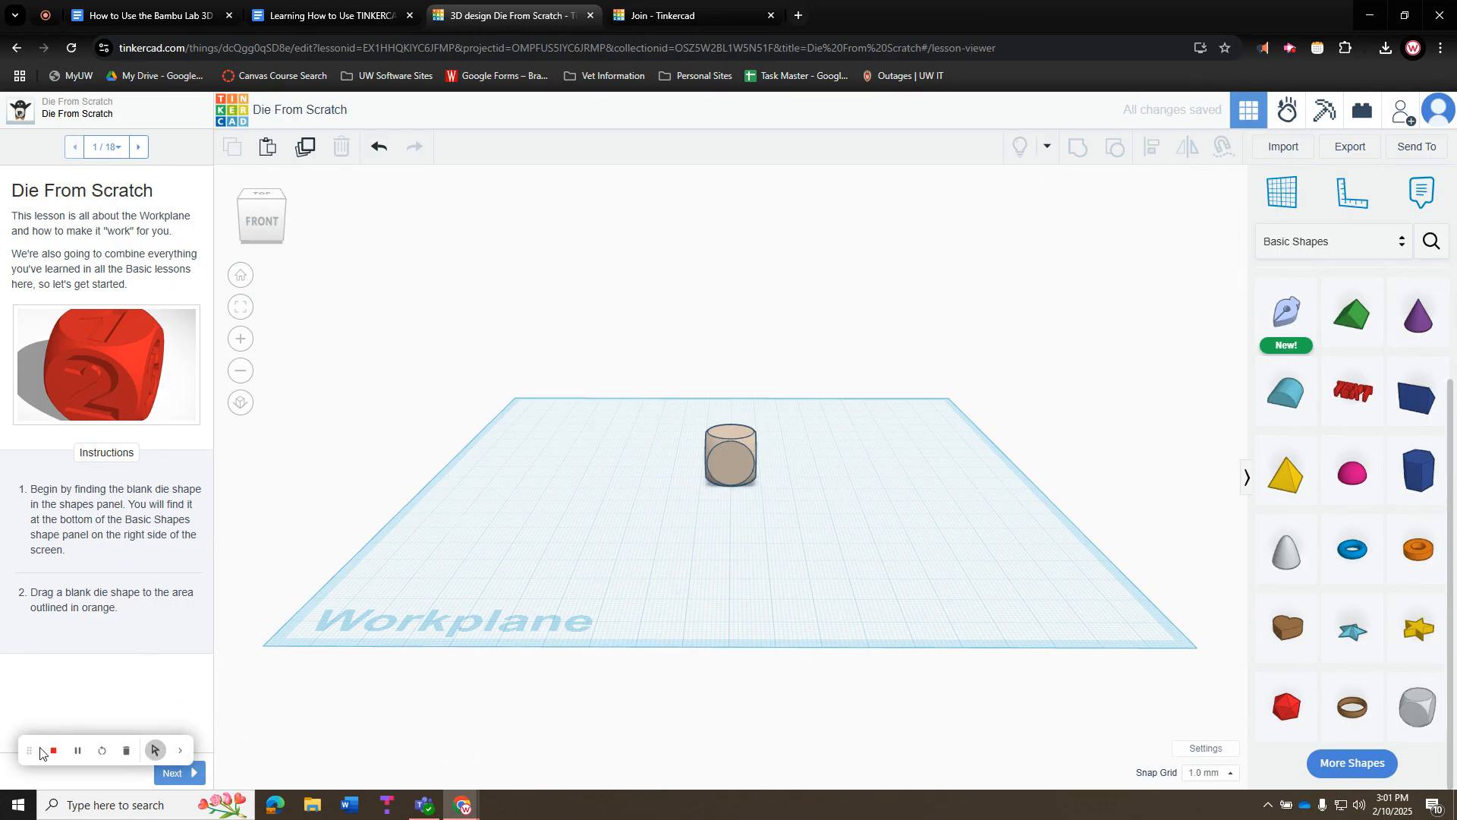
left_click_drag(41, 753, 30, 117)
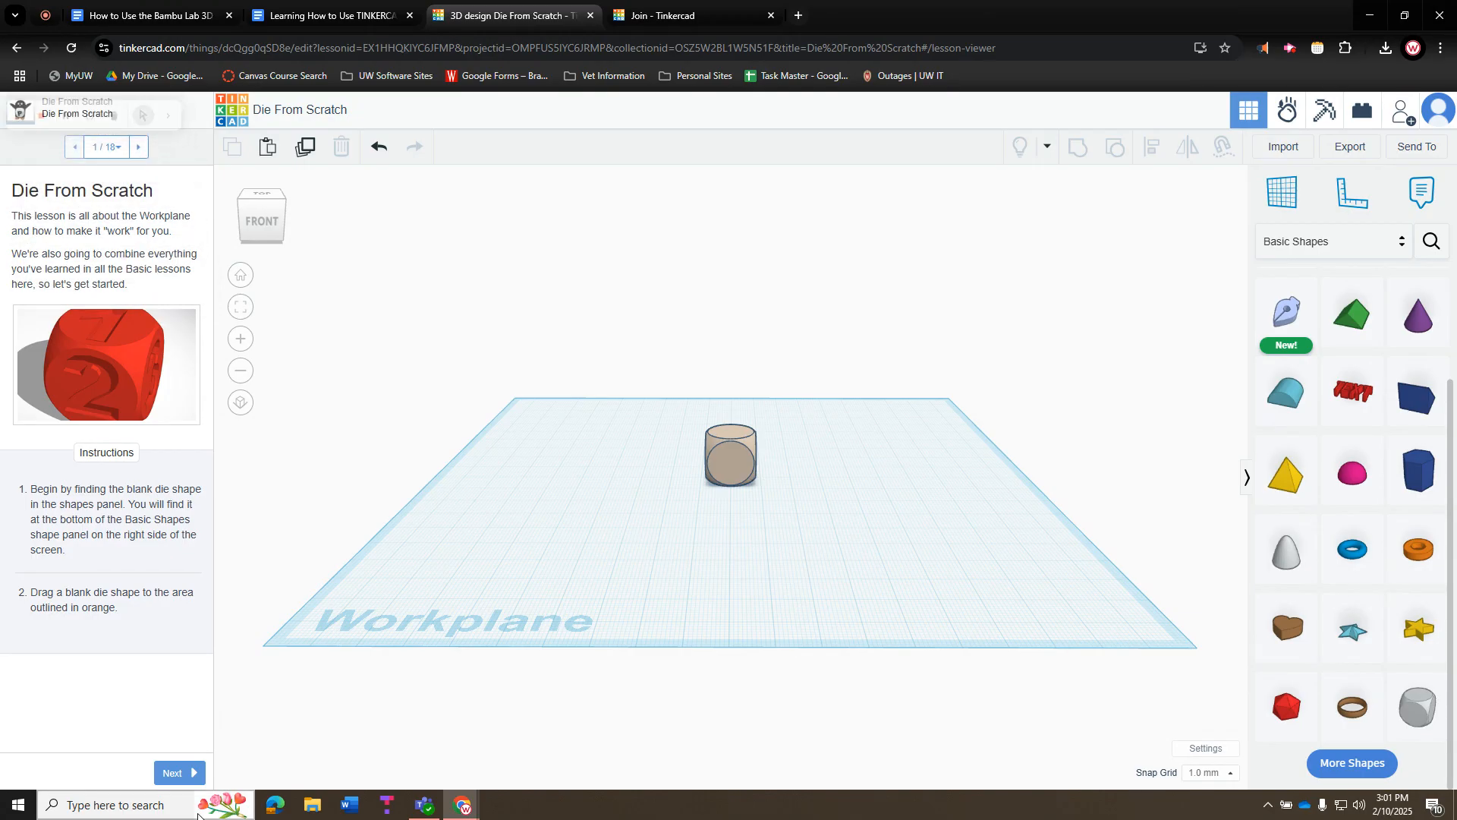
left_click(179, 772)
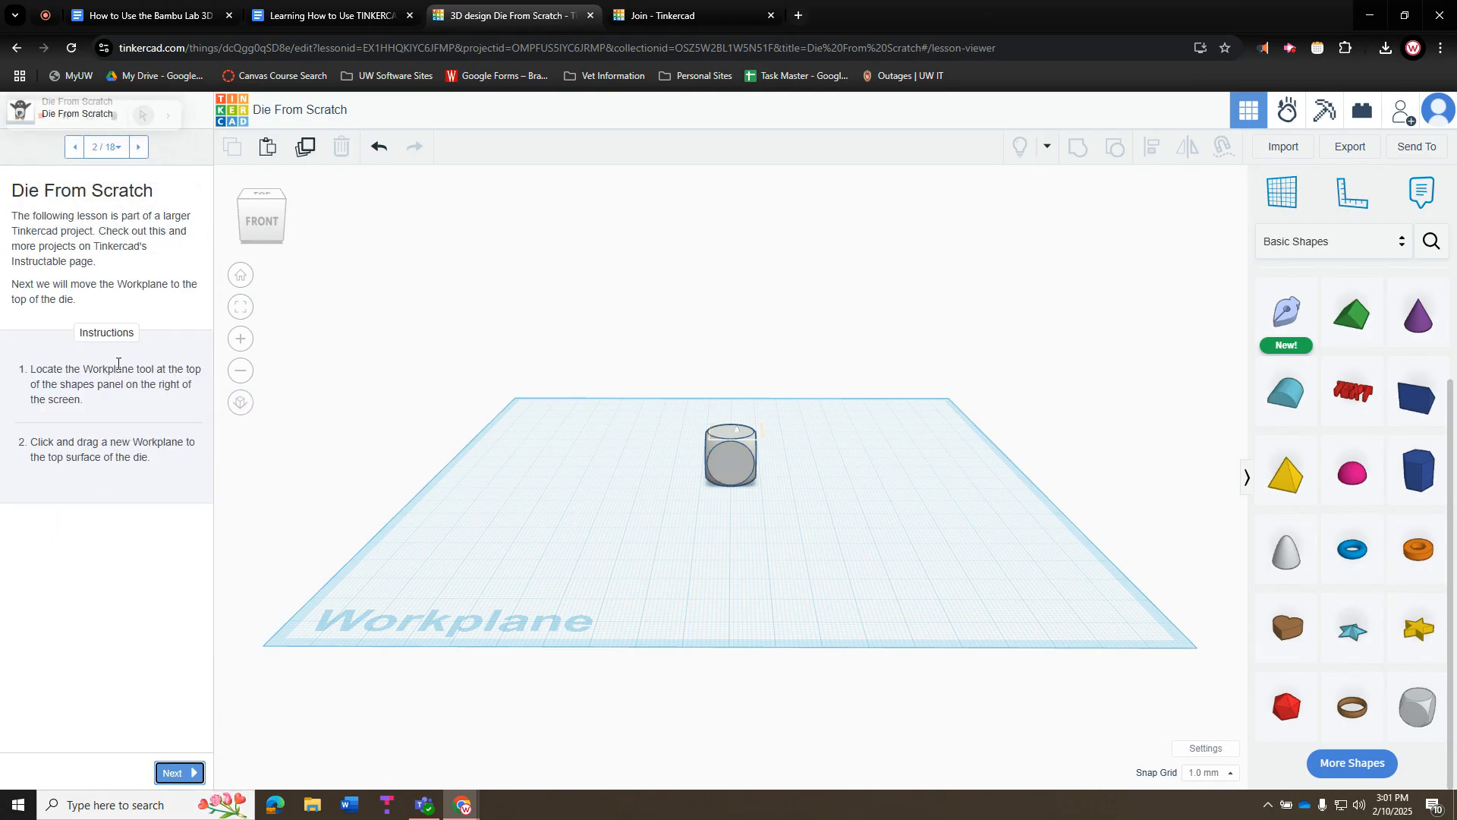
Cancel the accidental workplane placement and delete the stray Round Roof shape
left_click_drag(1290, 201, 730, 440)
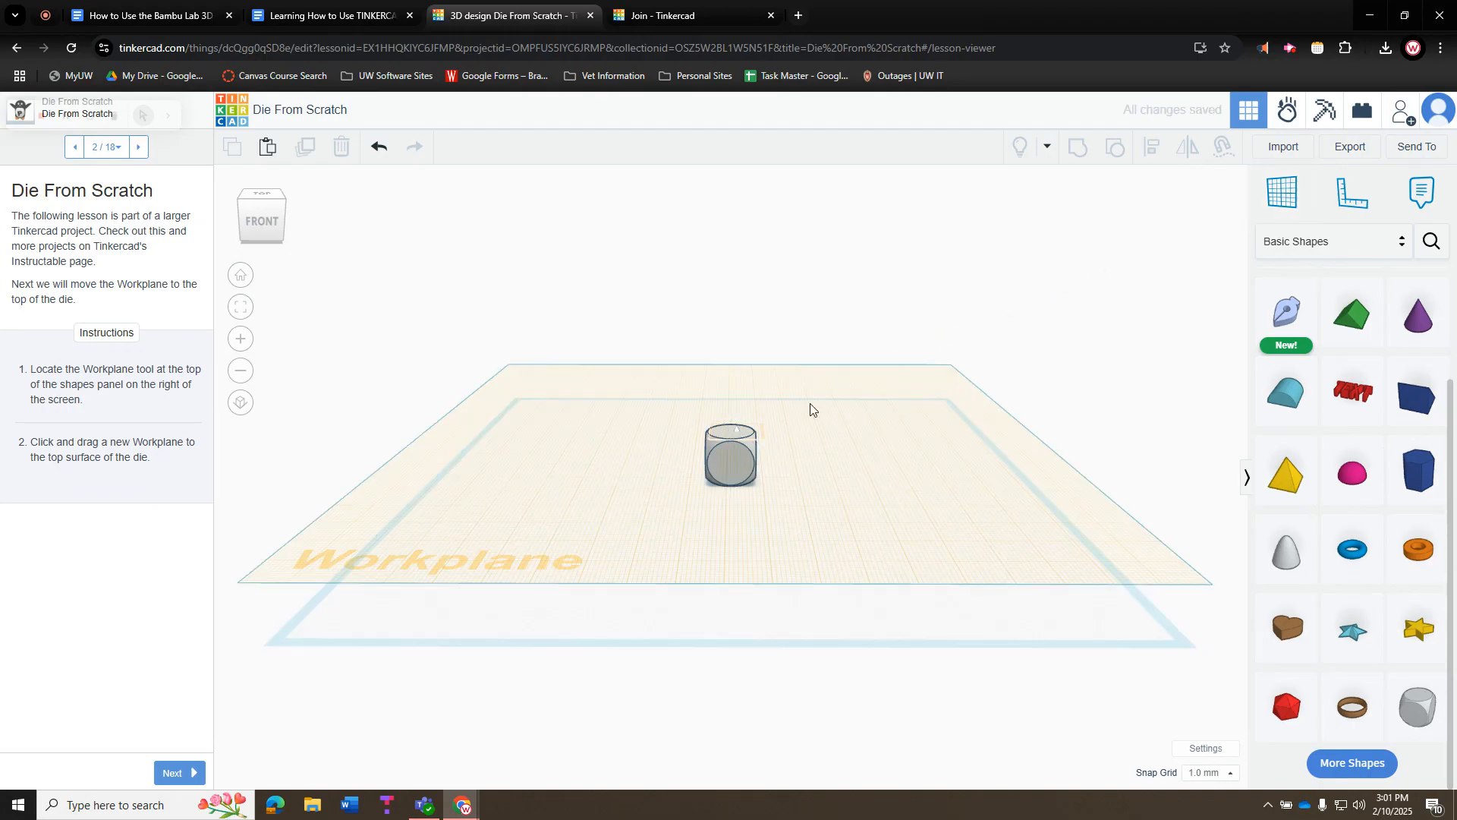
left_click_drag(1304, 414, 852, 498)
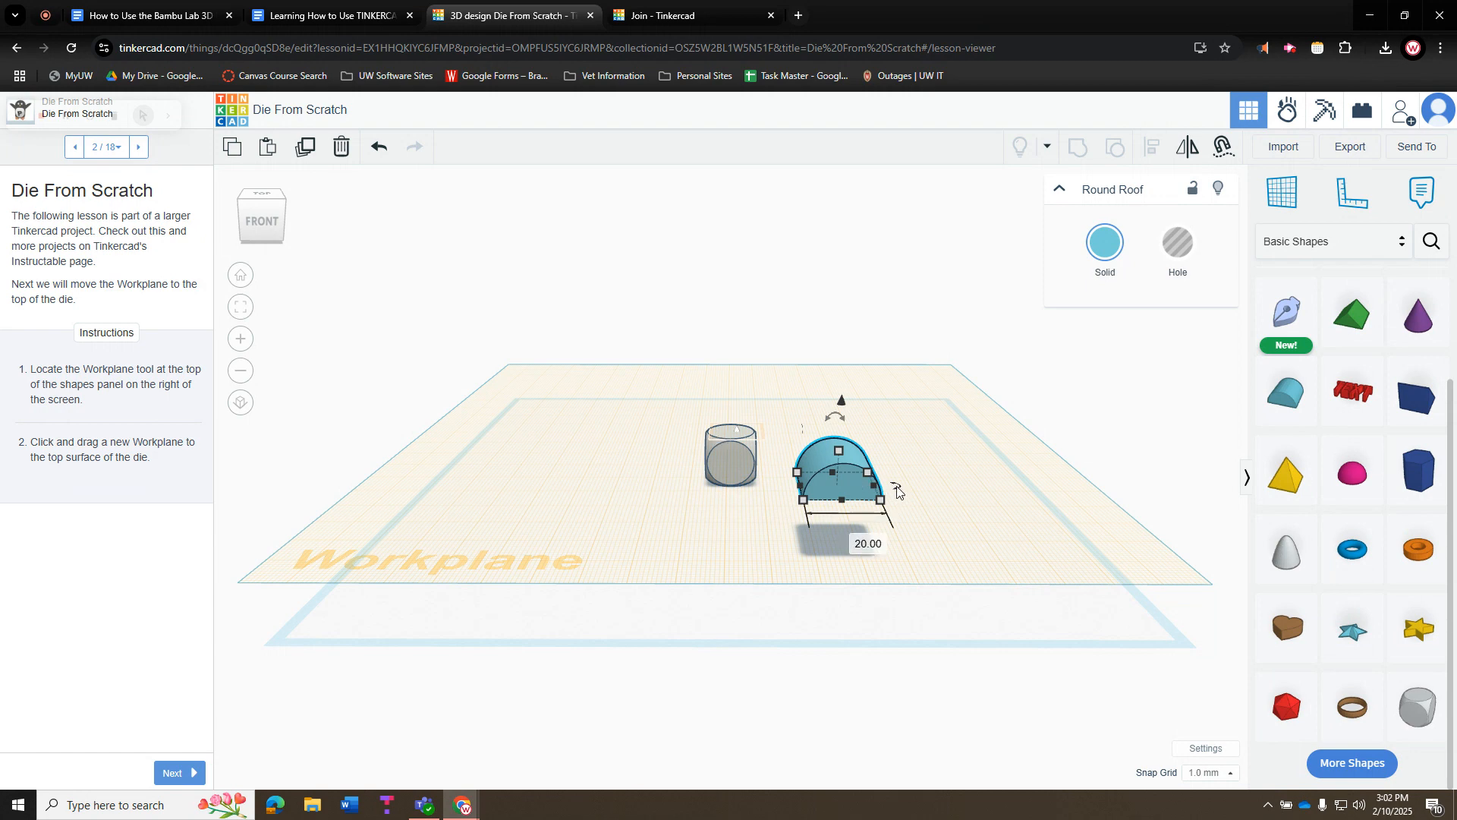
left_click(944, 437)
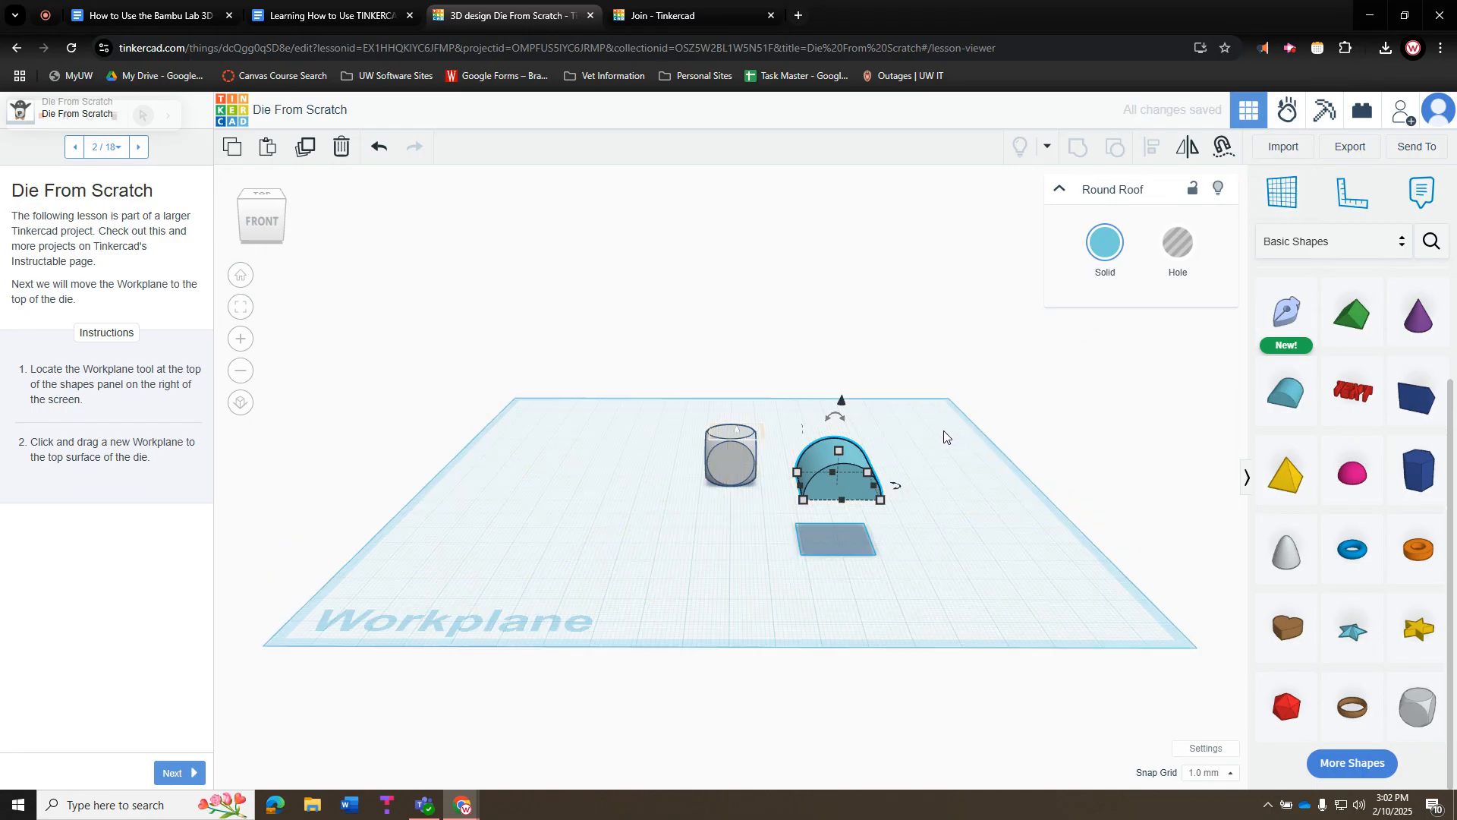
key("Delete")
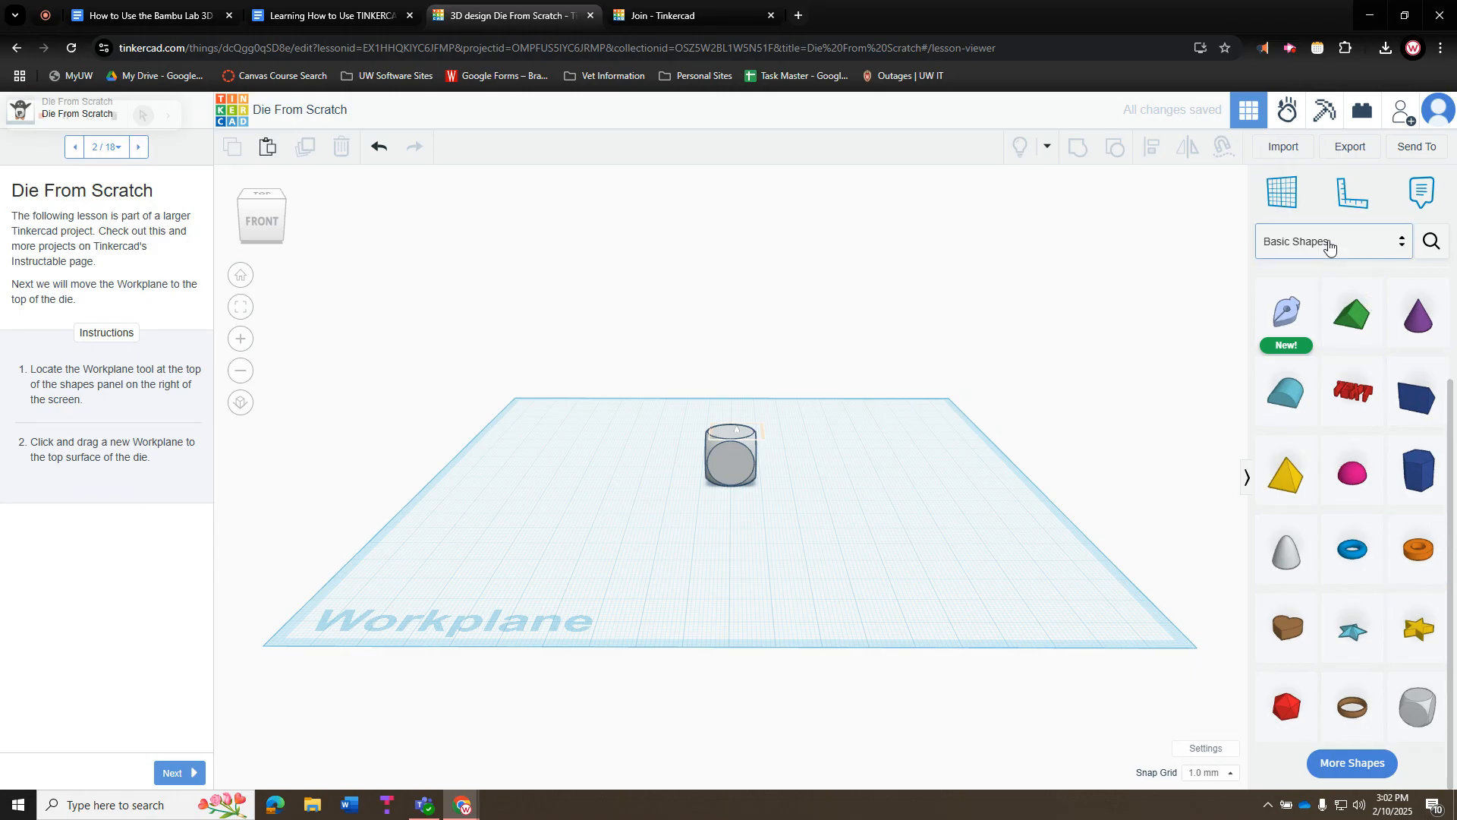
Place a Design Starters number 1 on the die's top and shift both 39 mm left
left_click(175, 773)
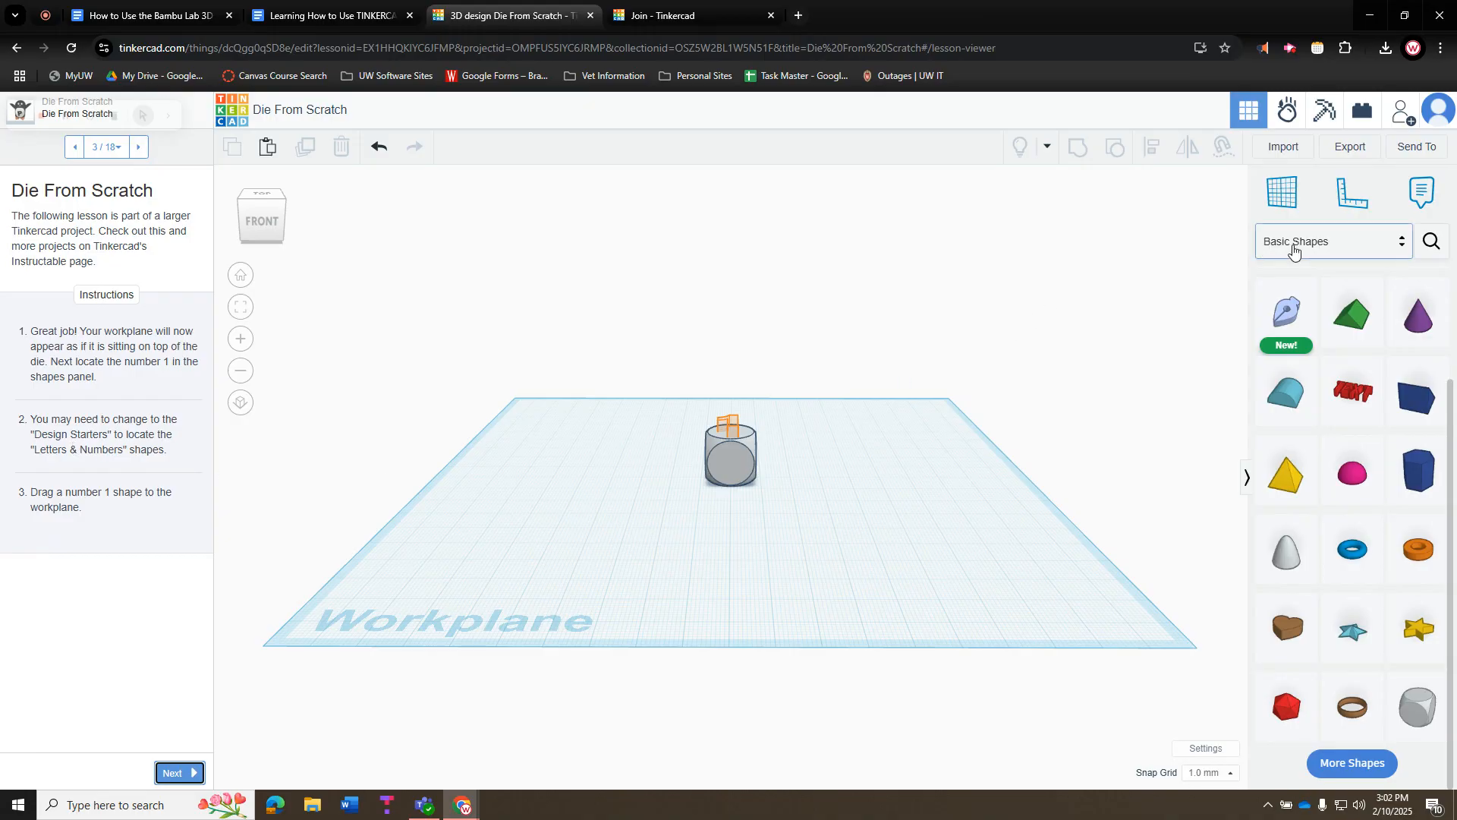
left_click(1286, 247)
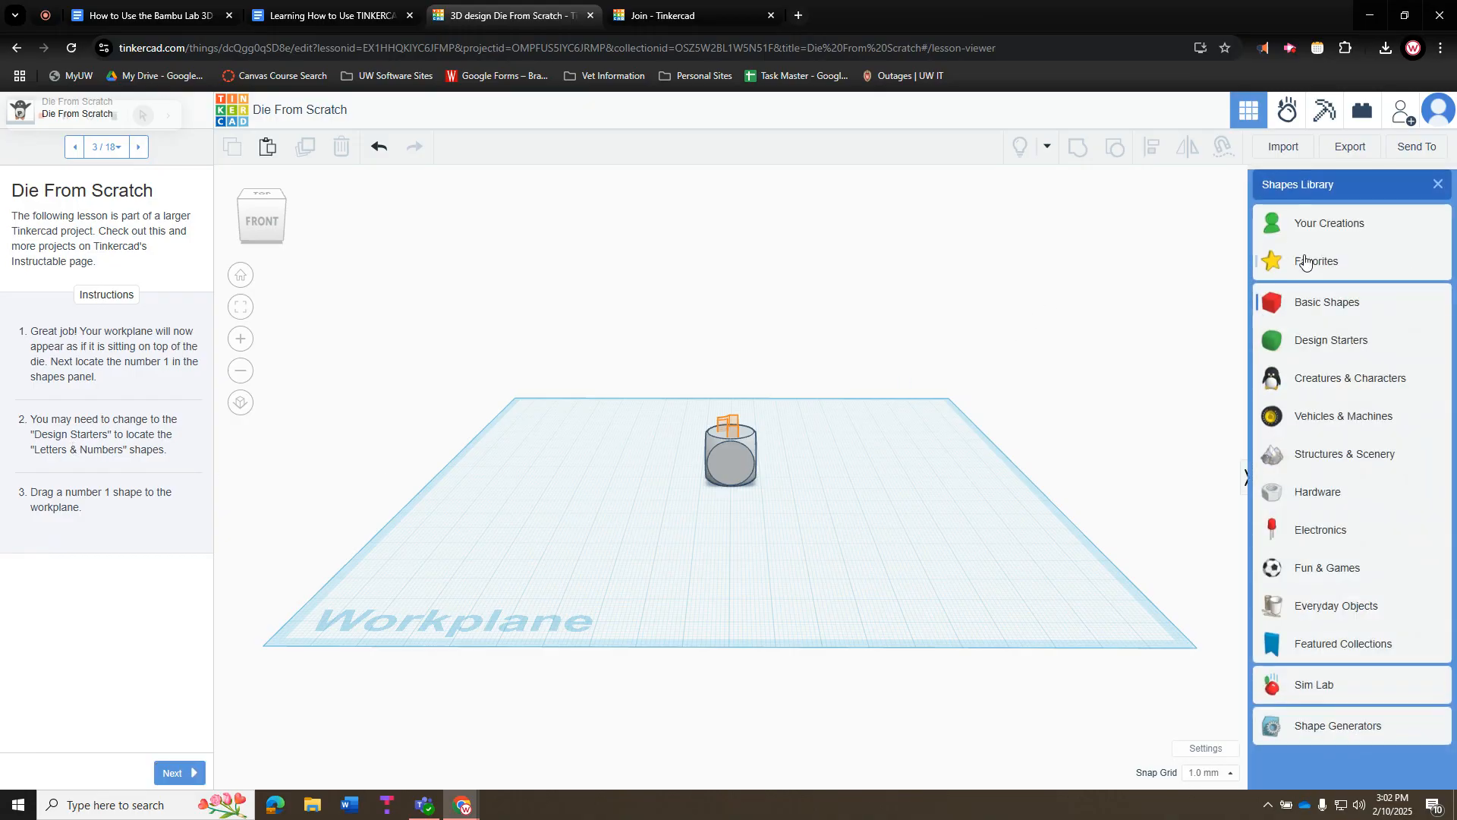
left_click(1333, 343)
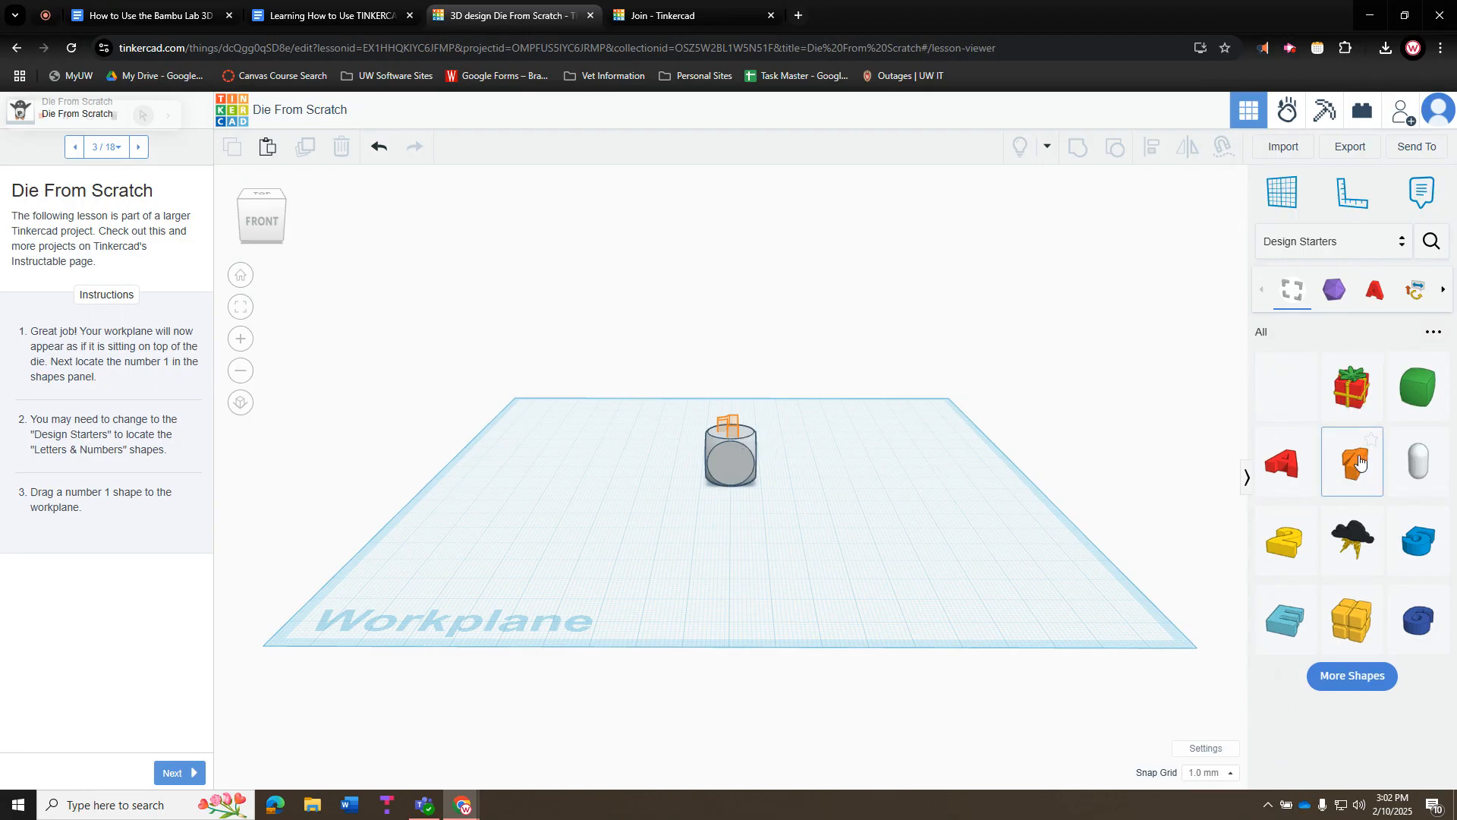
left_click_drag(1359, 467, 731, 431)
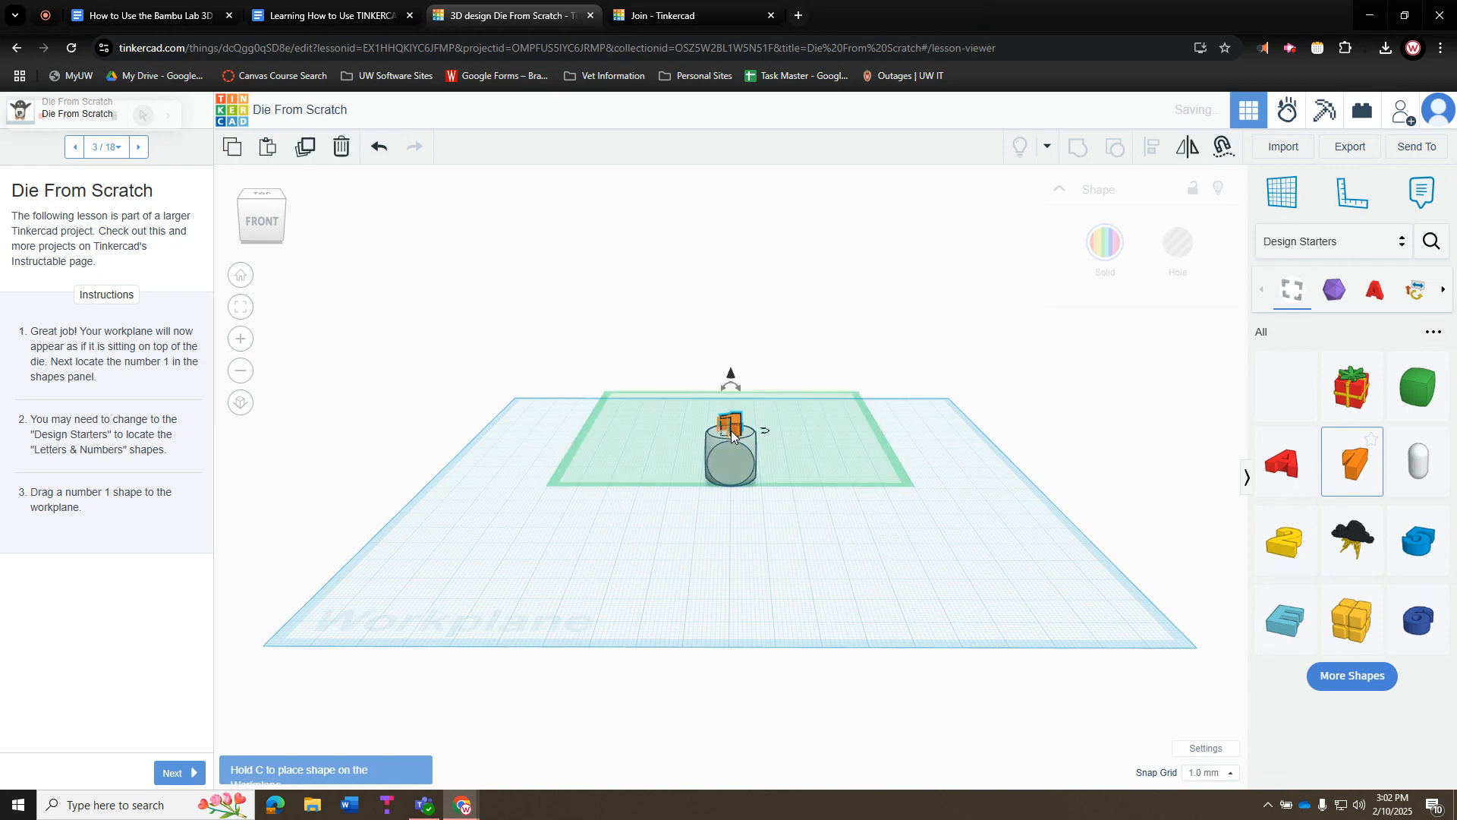
right_click_drag(807, 322, 800, 422)
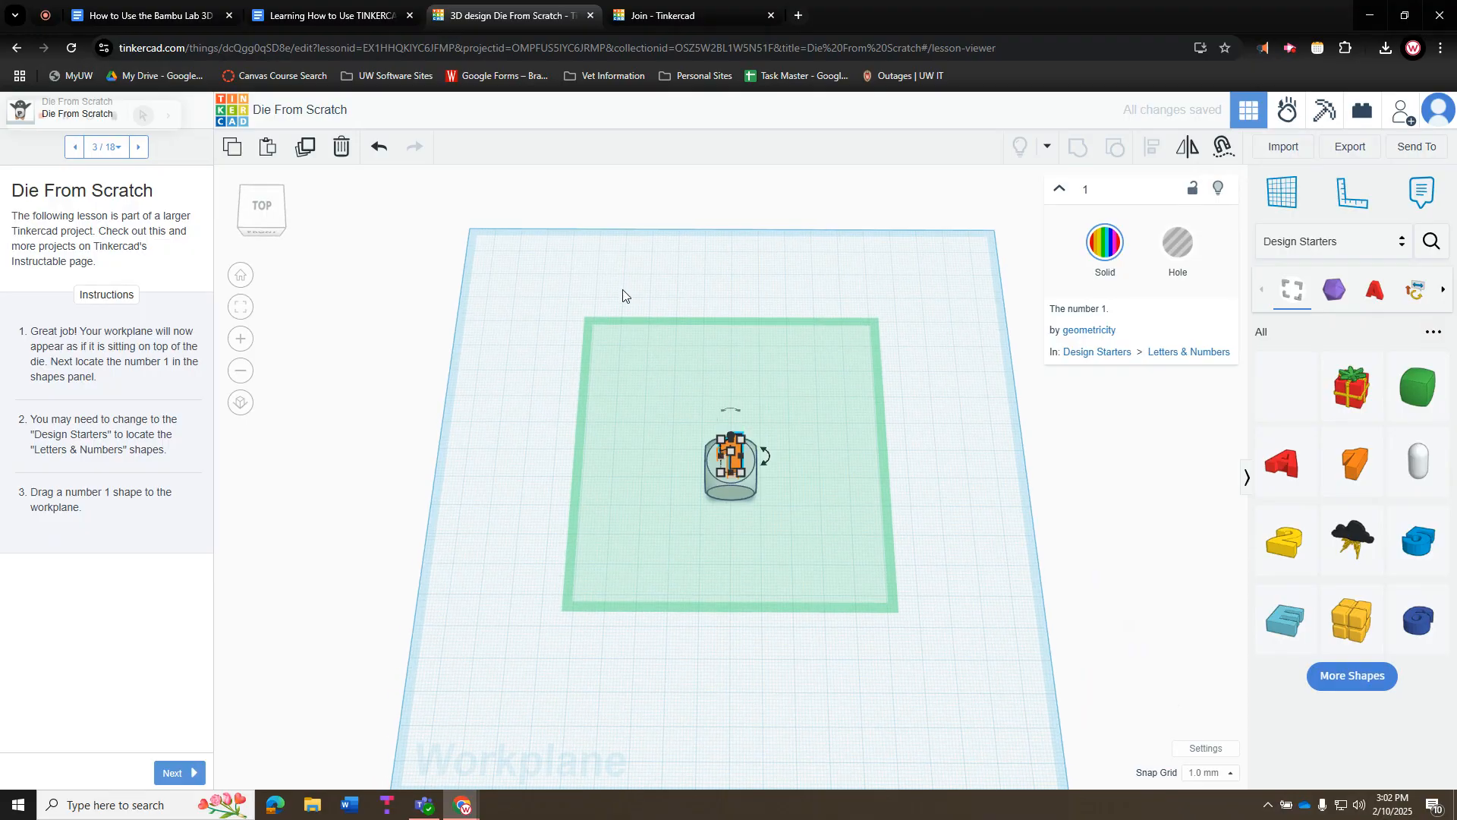
left_click_drag(599, 286, 821, 581)
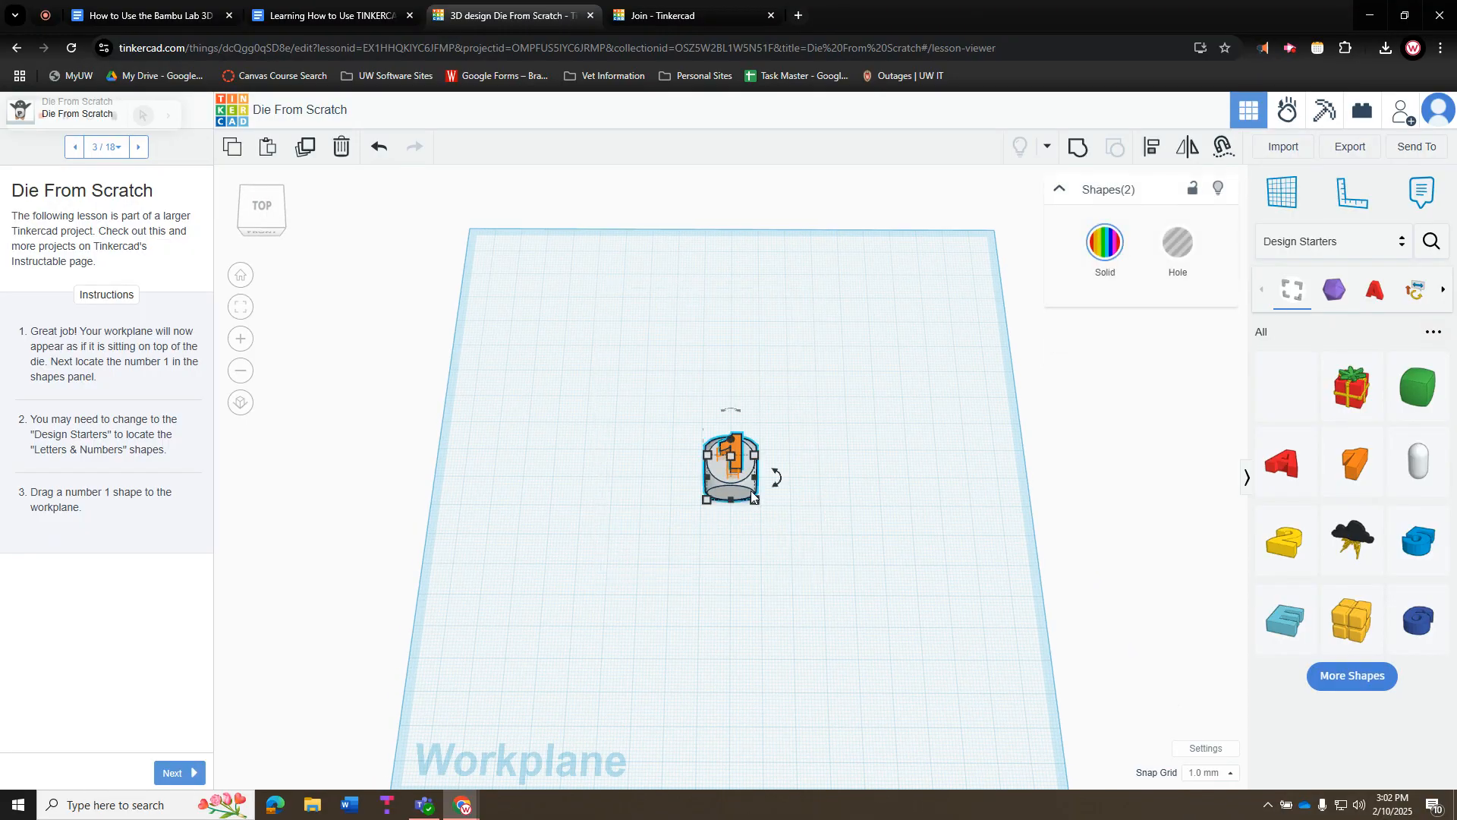
left_click_drag(734, 480, 613, 482)
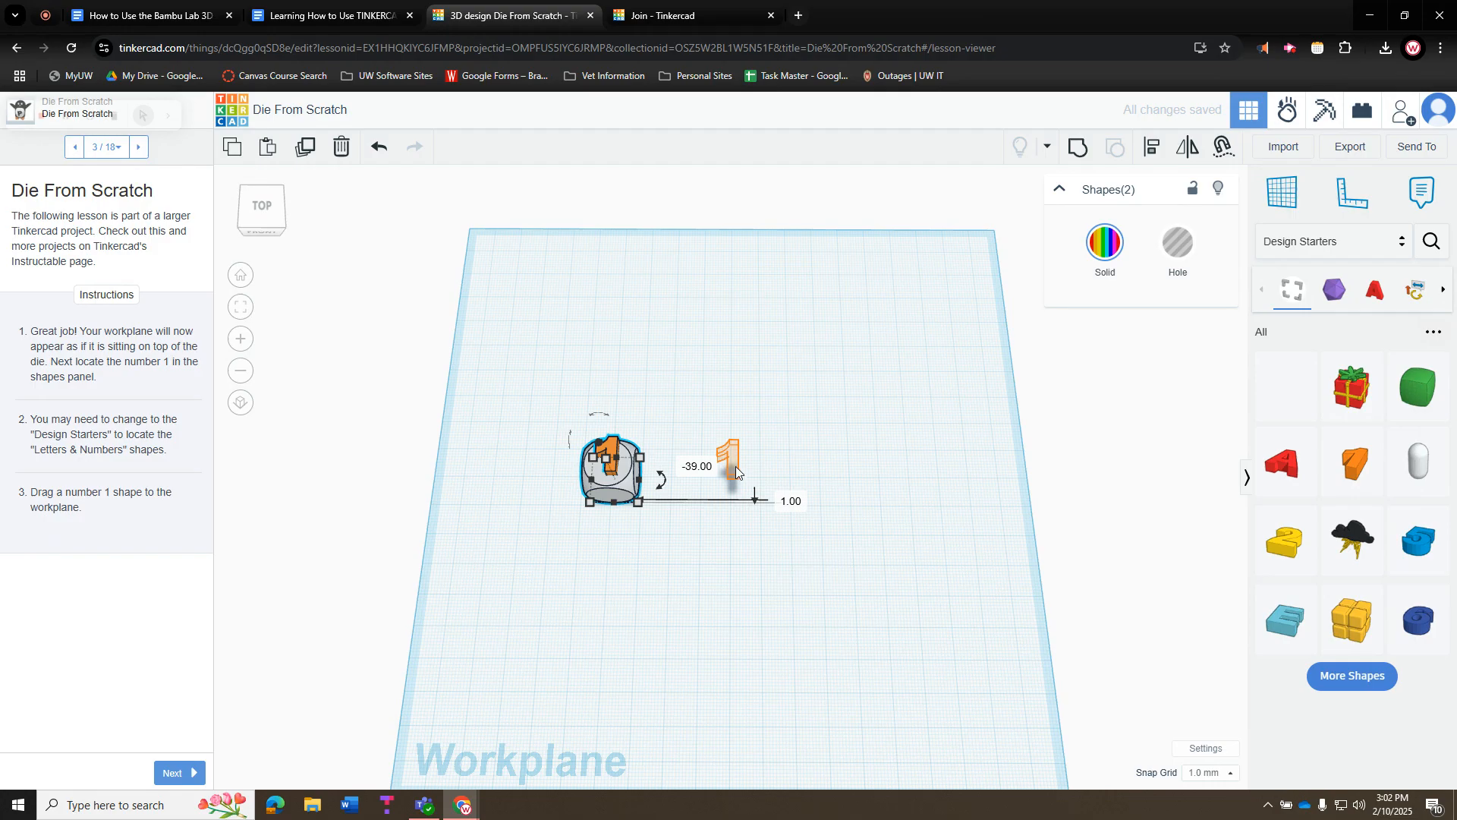
left_click(623, 403)
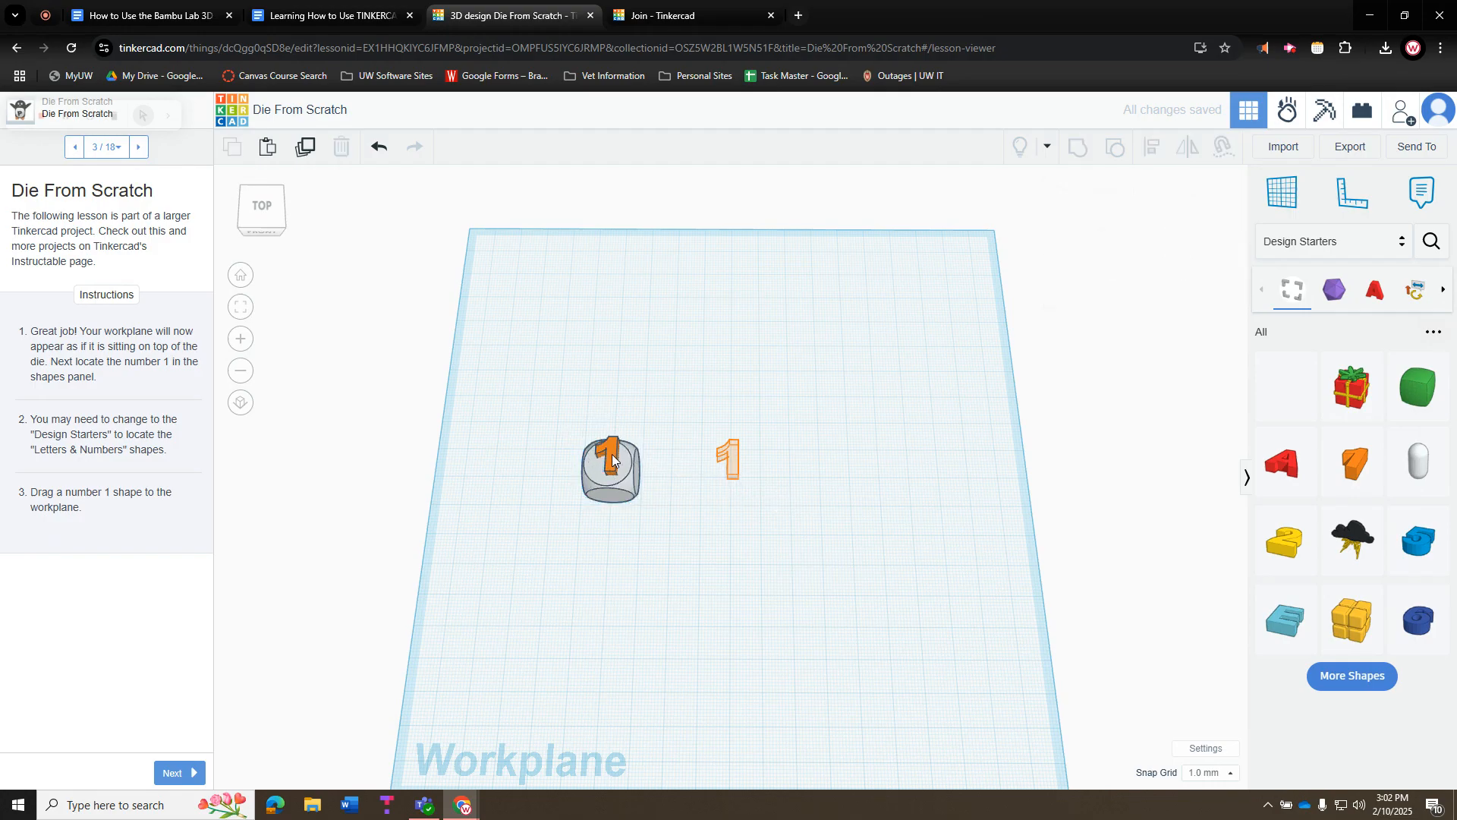
Set the number 1 on top of the die to Hole
left_click(612, 459)
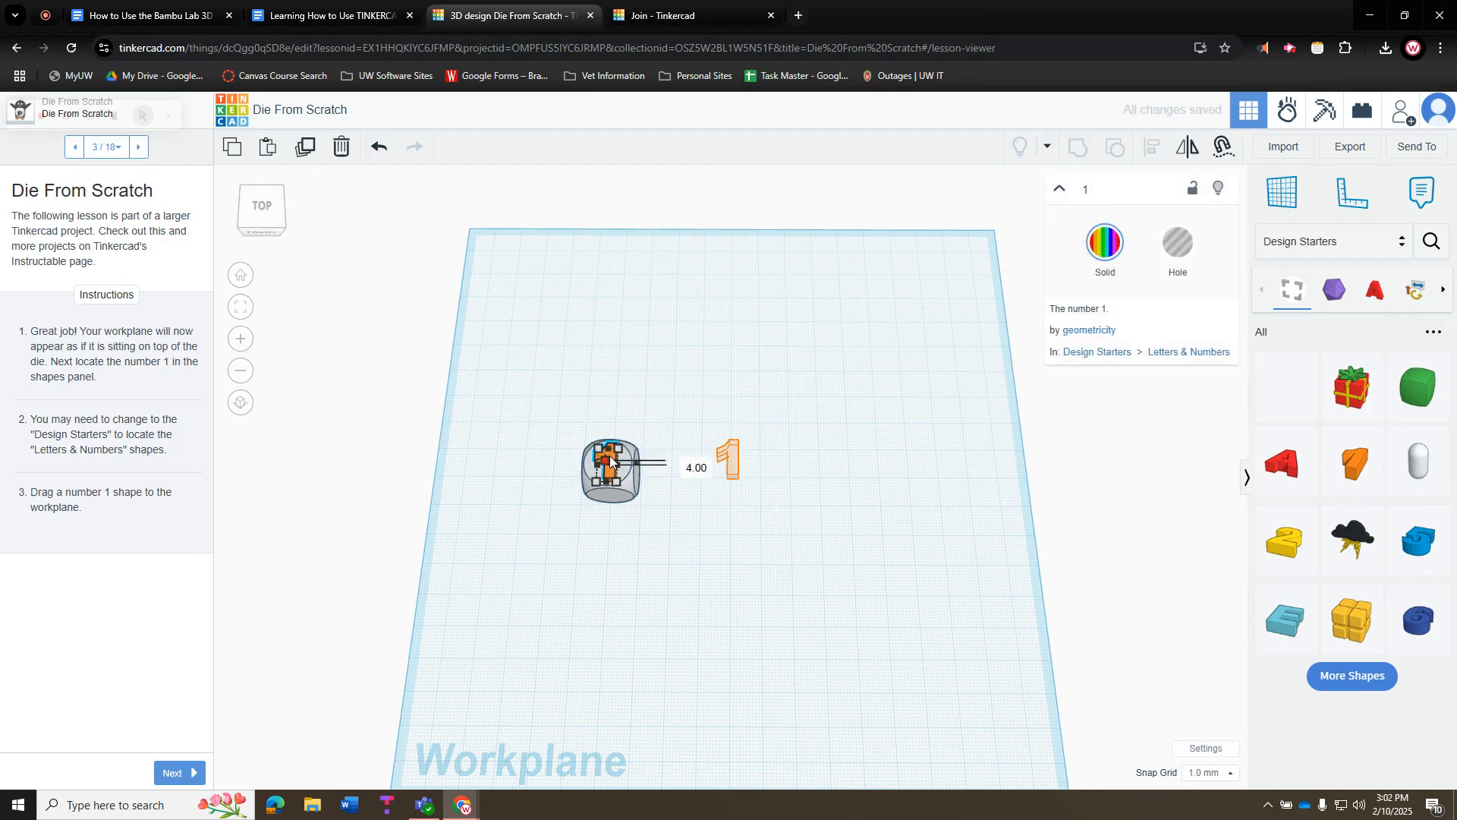
left_click(681, 438)
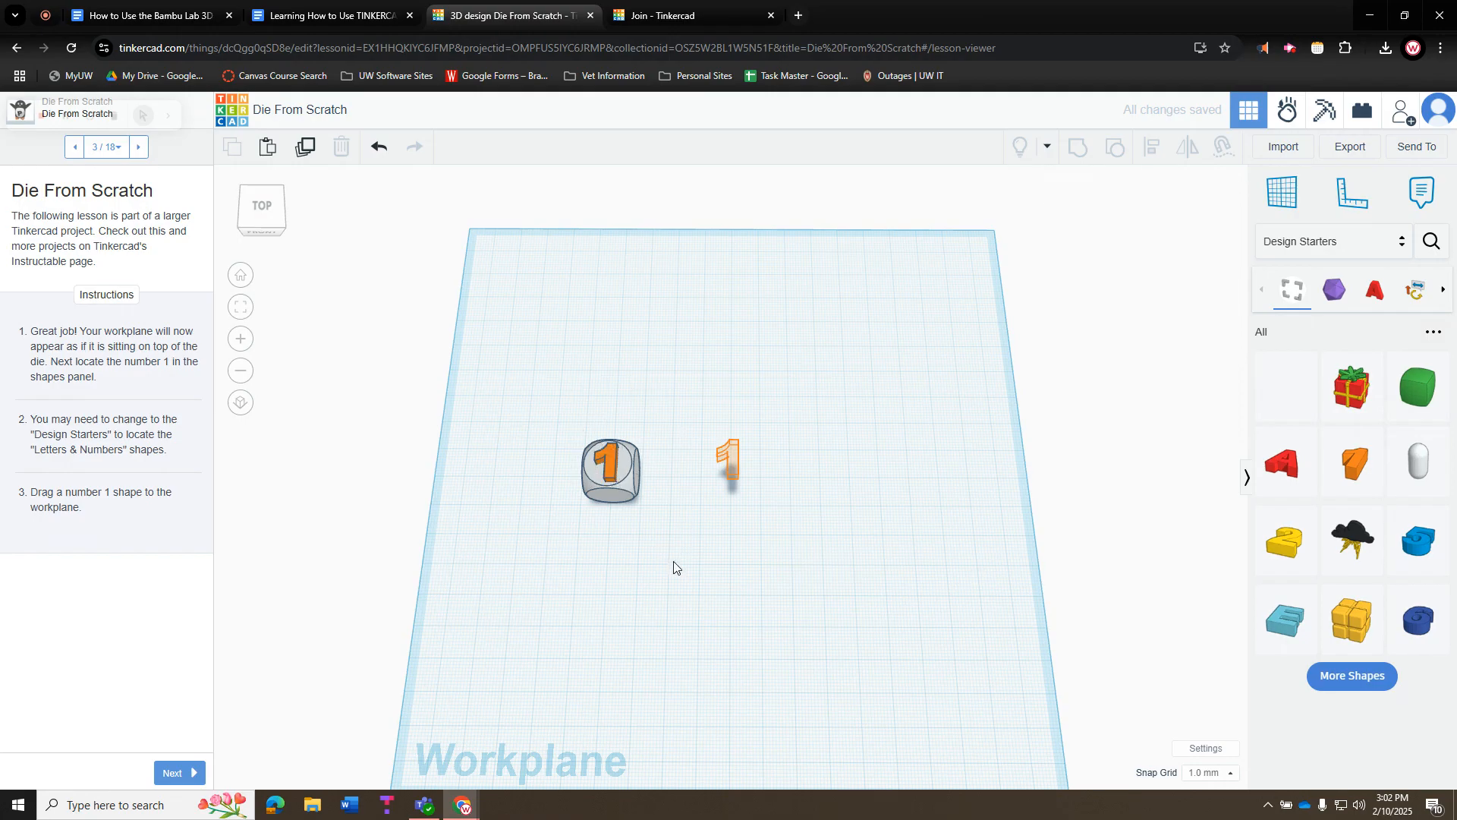
left_click(607, 467)
left_click(631, 530)
right_click_drag(632, 531, 589, 489)
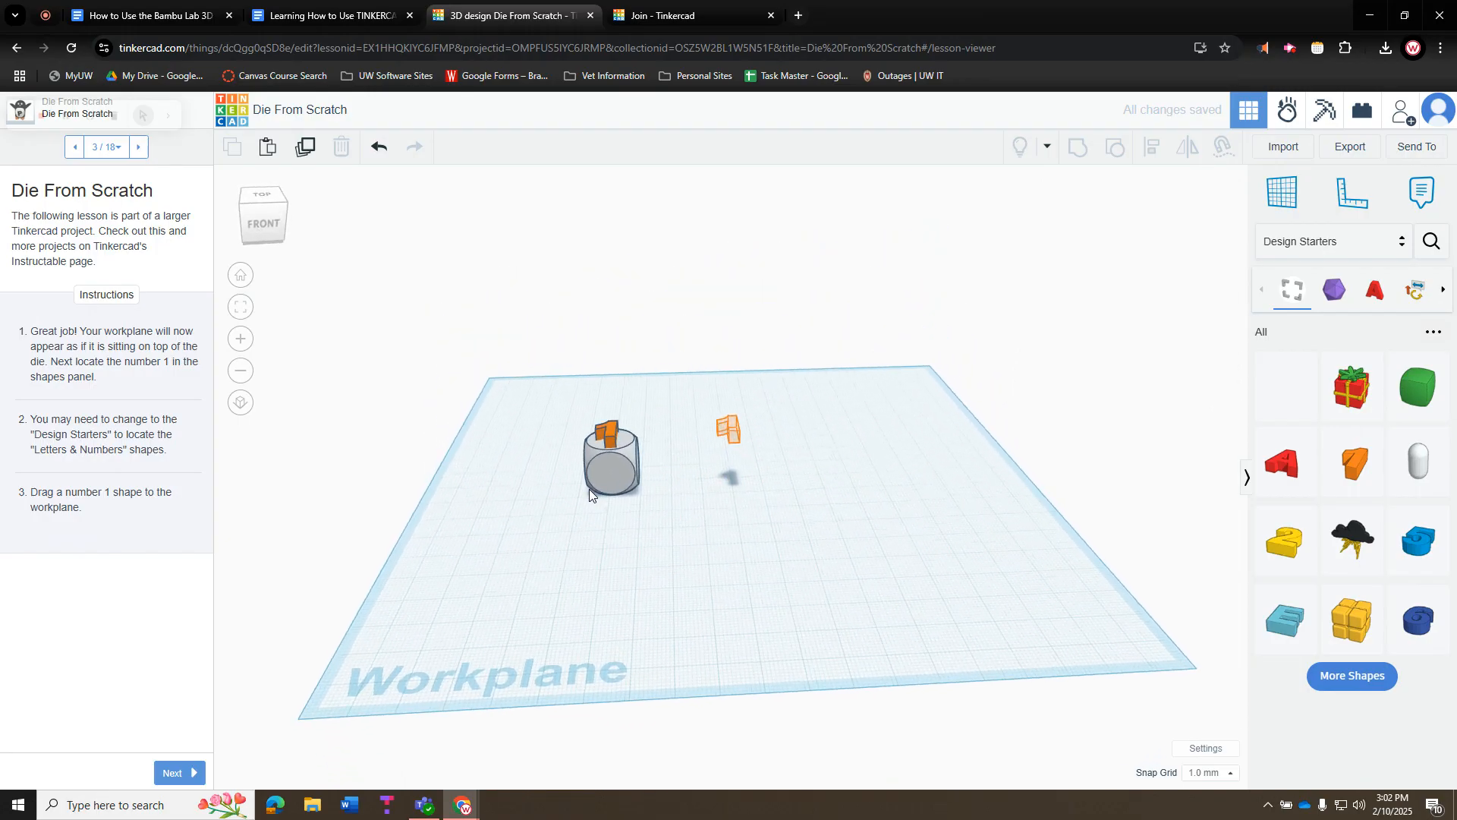
left_click(611, 436)
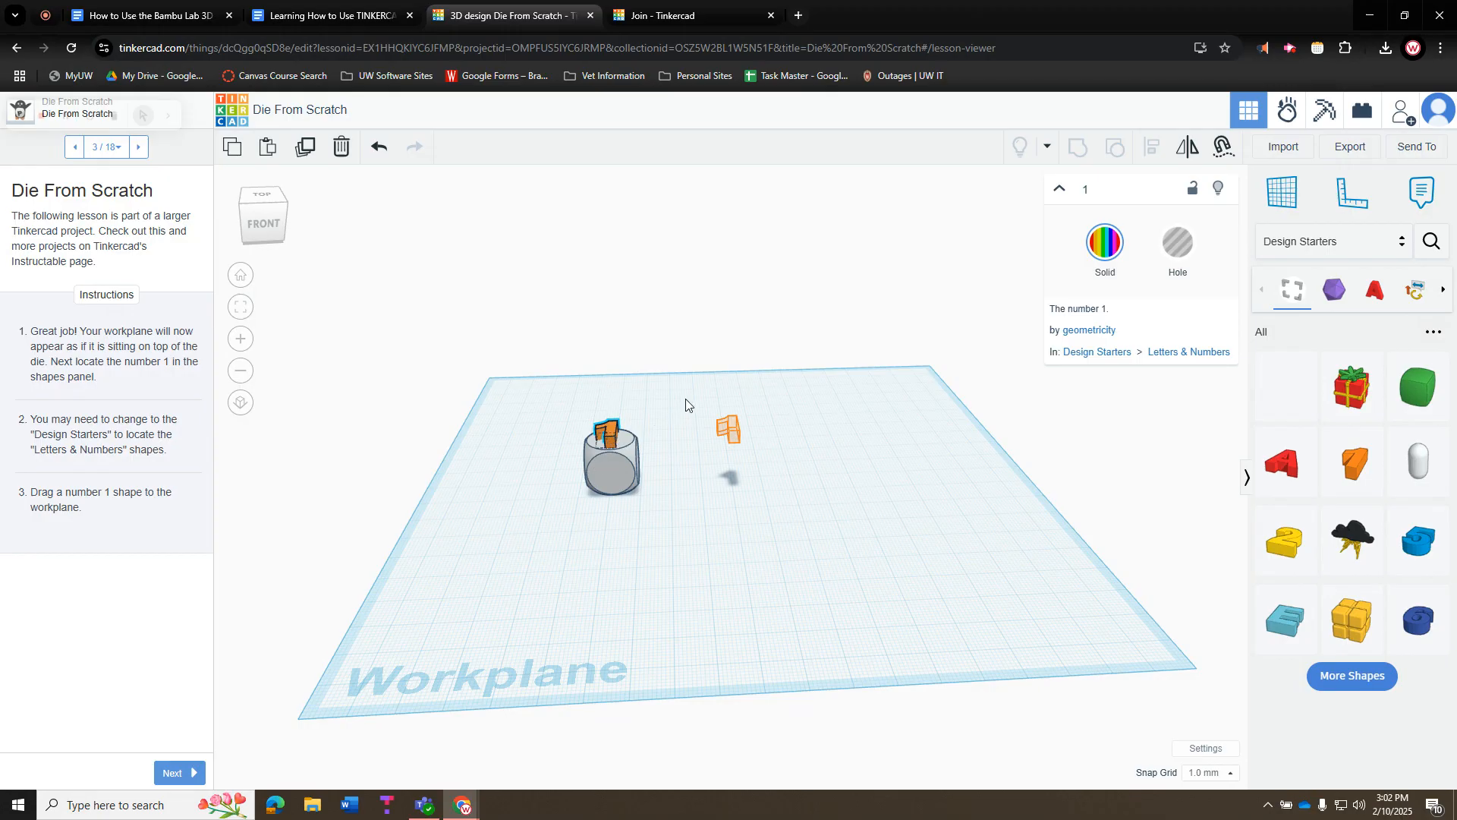
right_click_drag(684, 401, 689, 396)
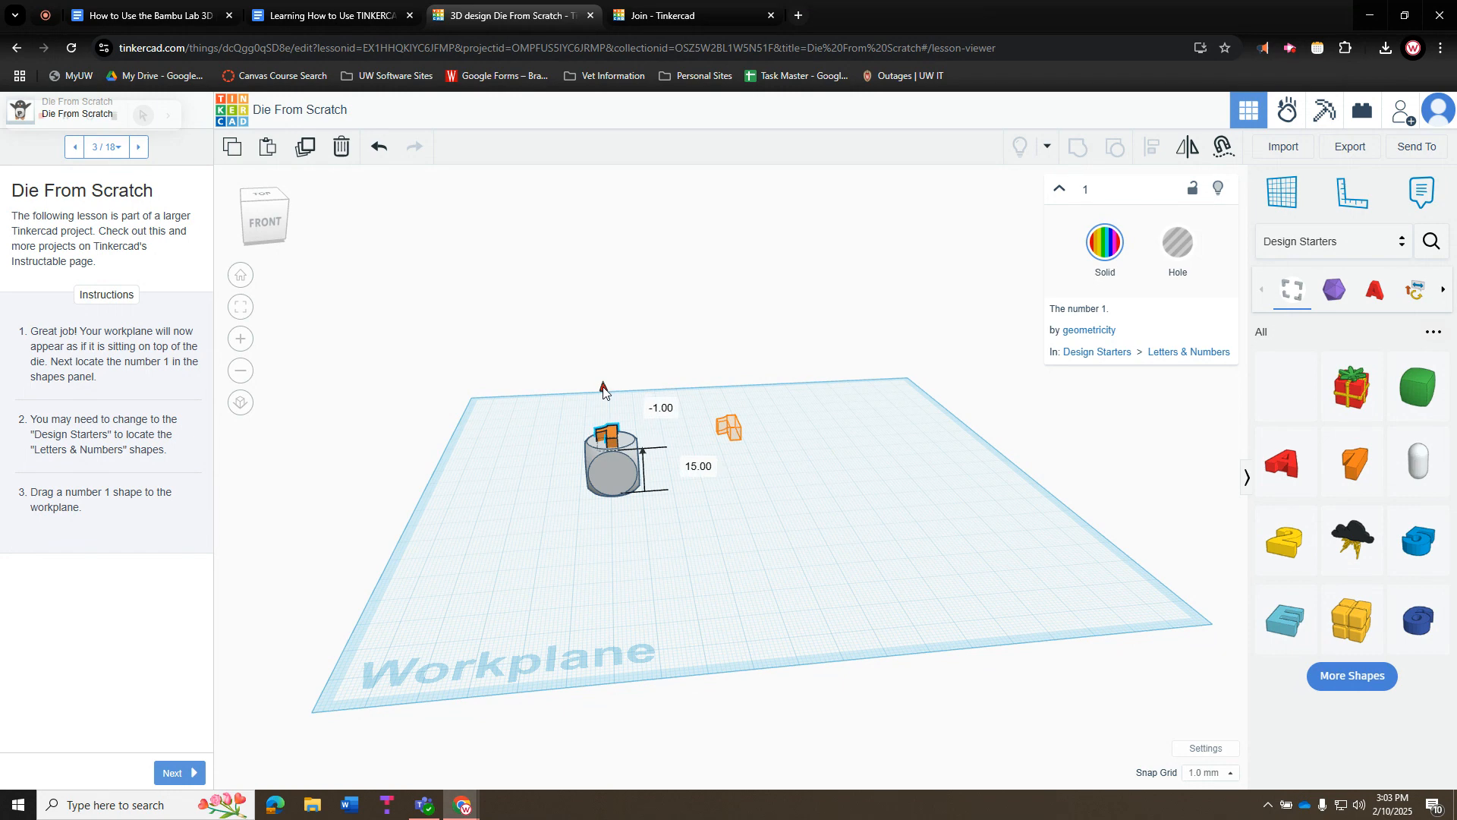
left_click(639, 408)
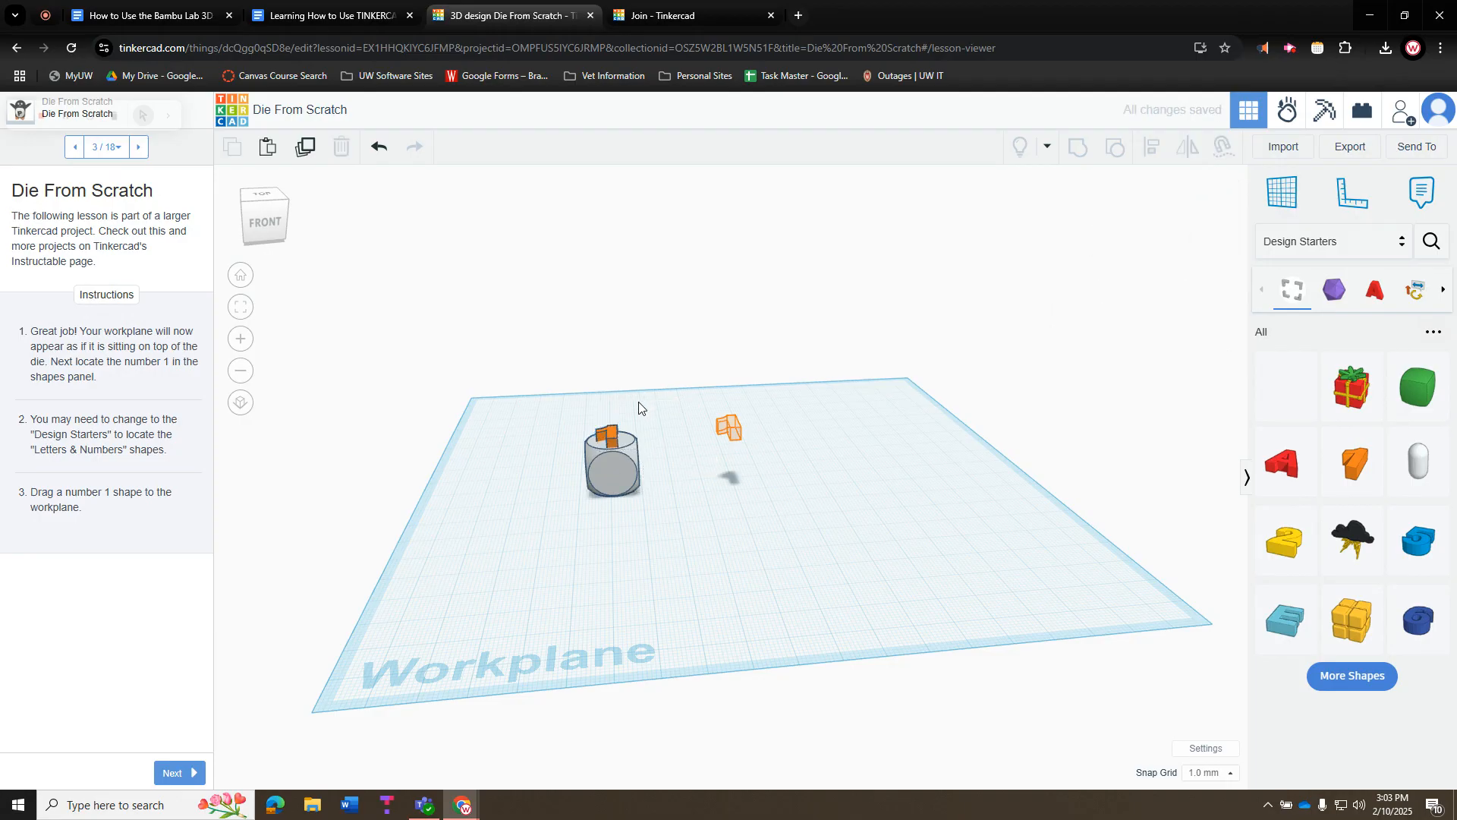
left_click(610, 441)
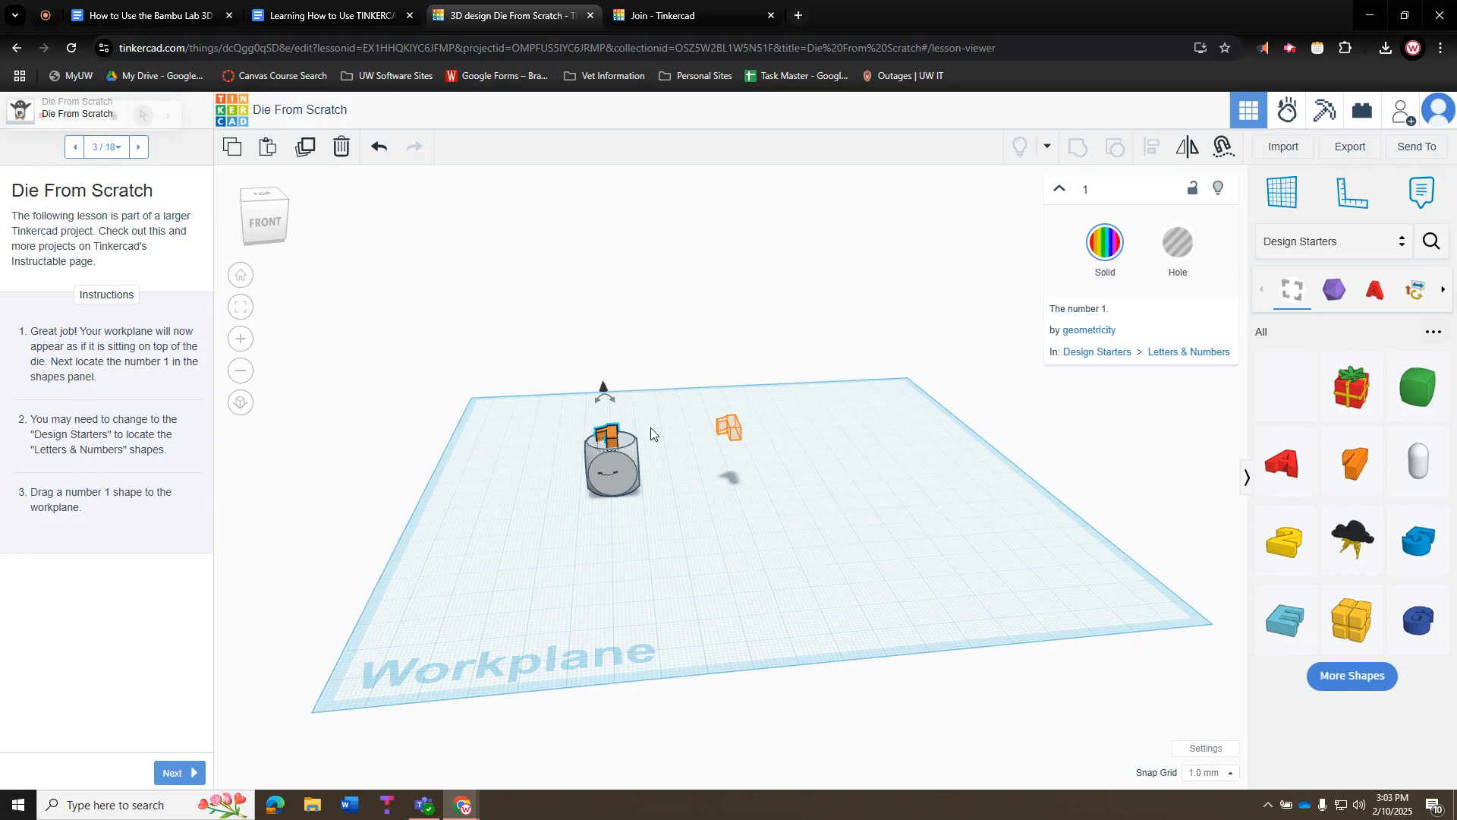
left_click(1173, 262)
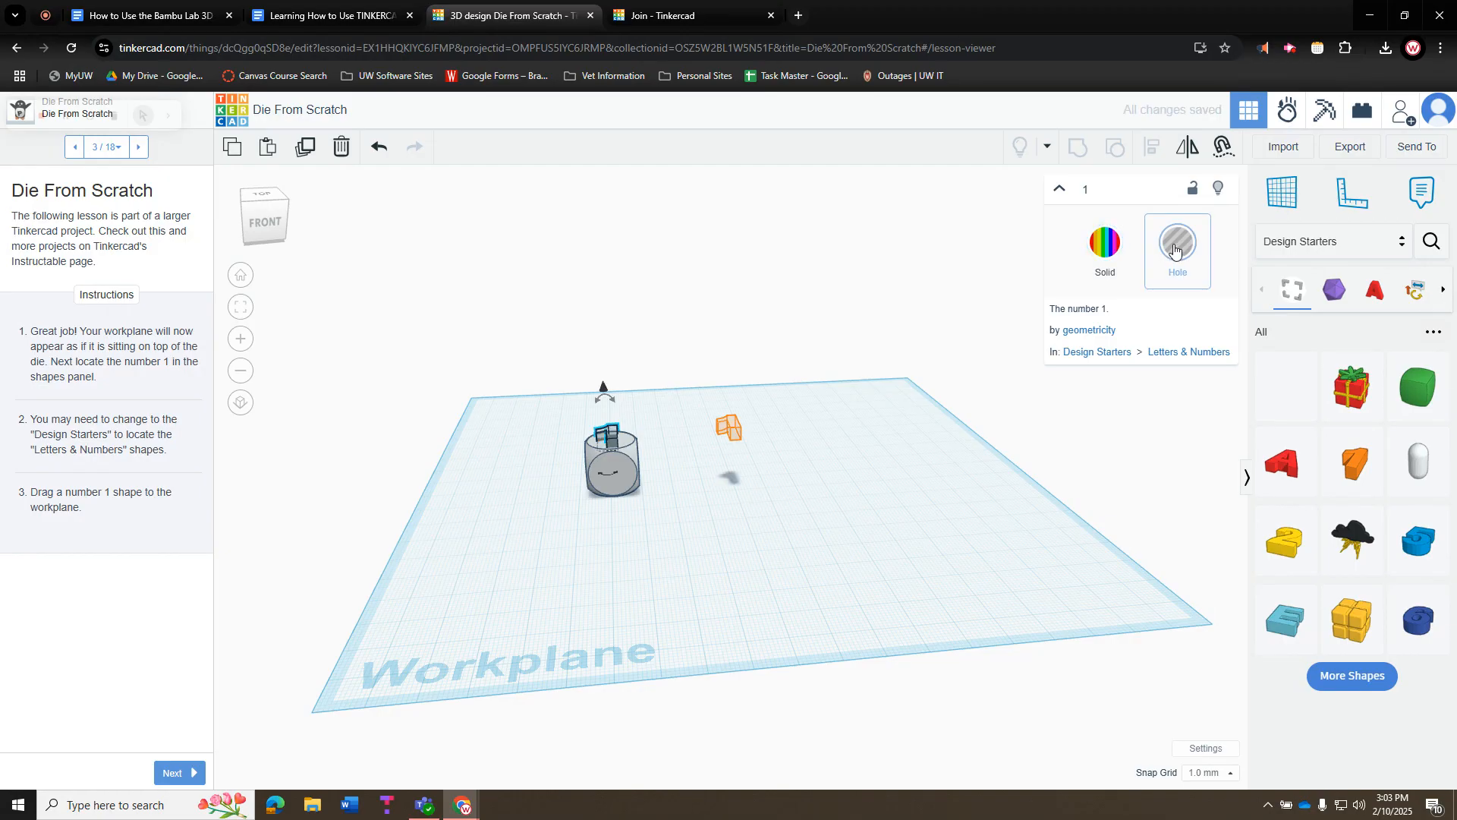
left_click(915, 466)
right_click_drag(829, 507, 612, 454)
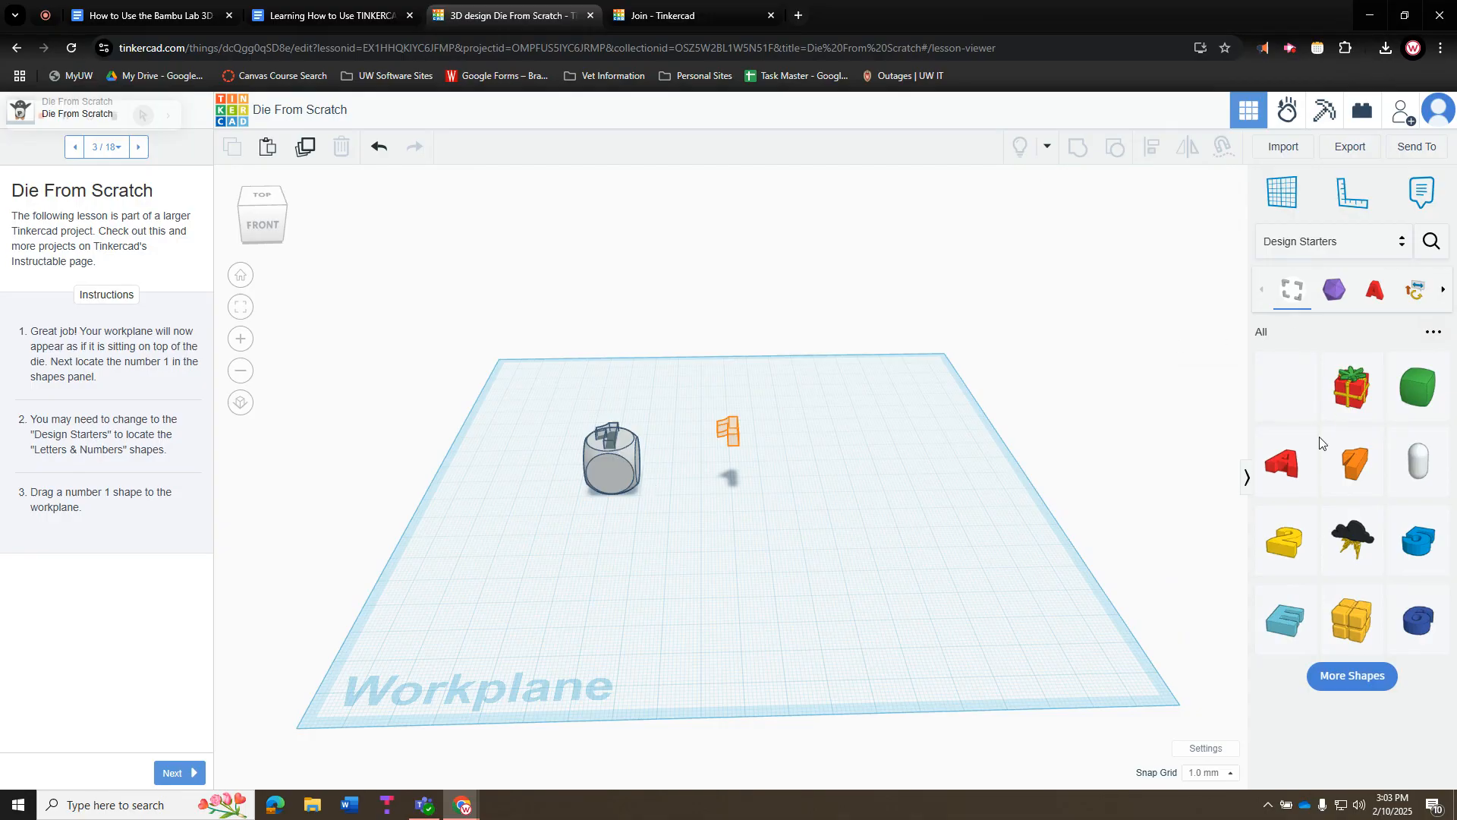
Place the yellow number 2 on the die and sink it 1 mm as a hole, reaching step 6
left_click_drag(1291, 541, 612, 478)
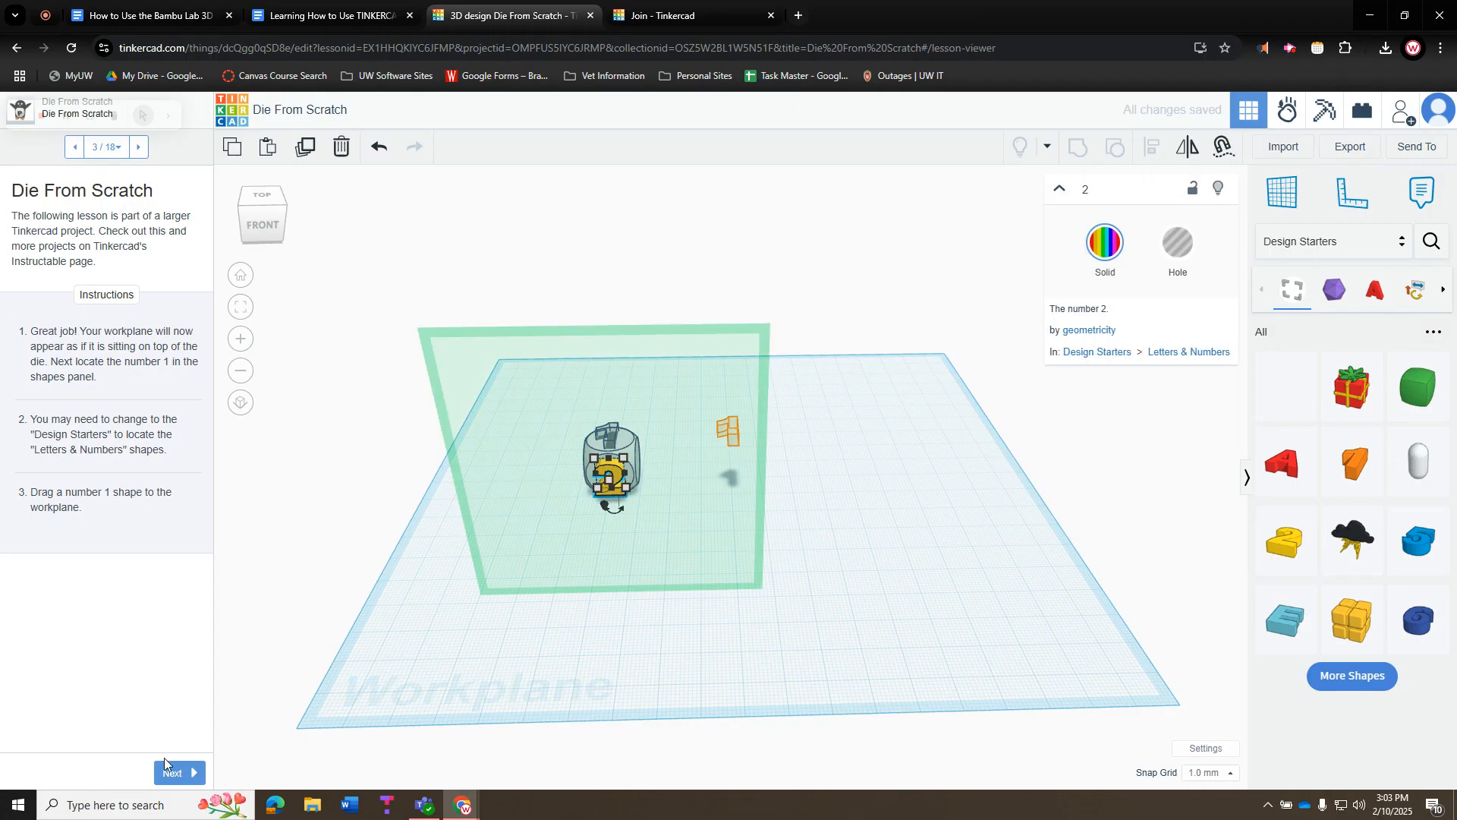
left_click(168, 772)
left_click(168, 775)
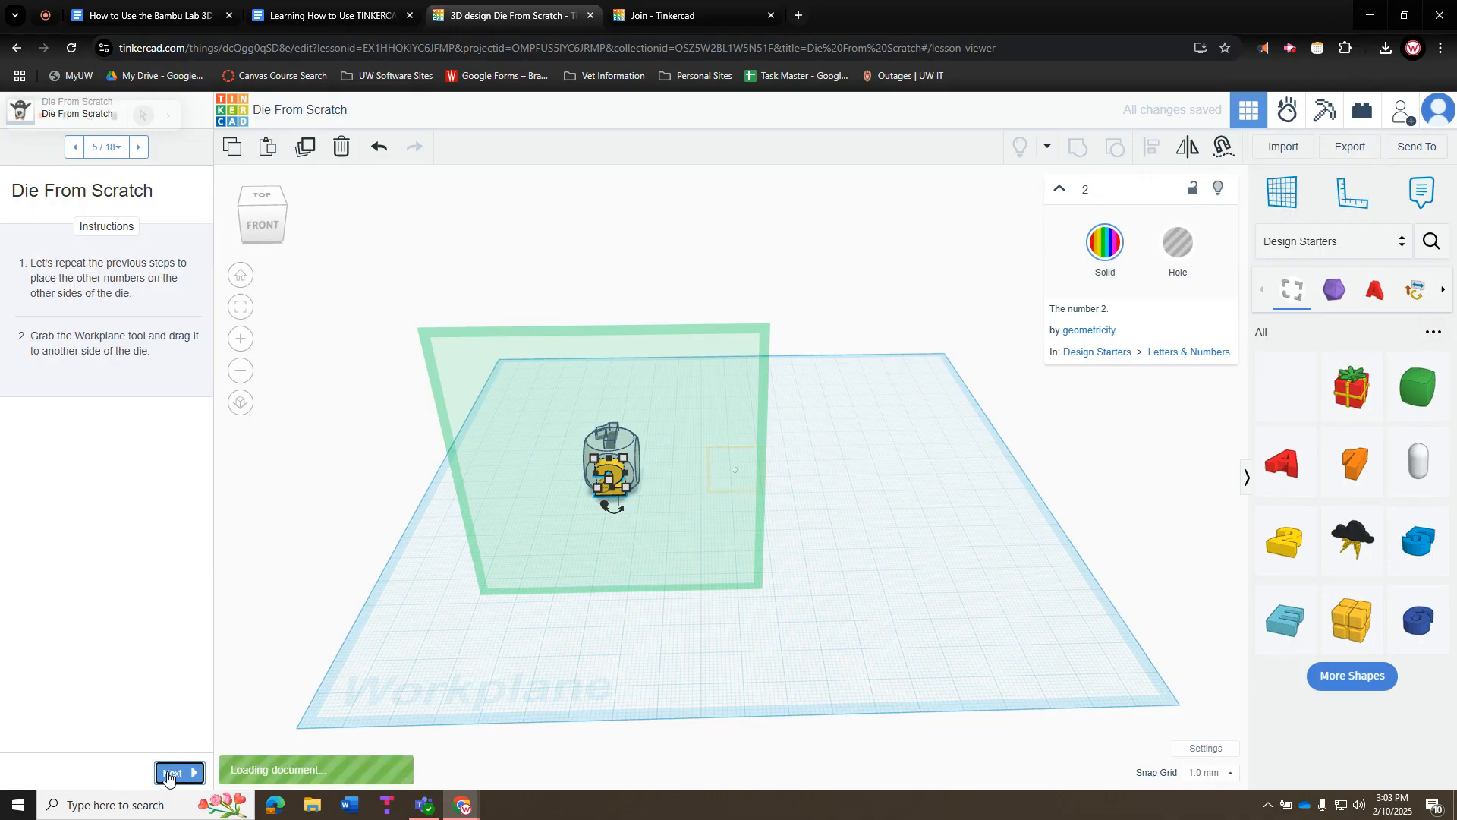
left_click(168, 774)
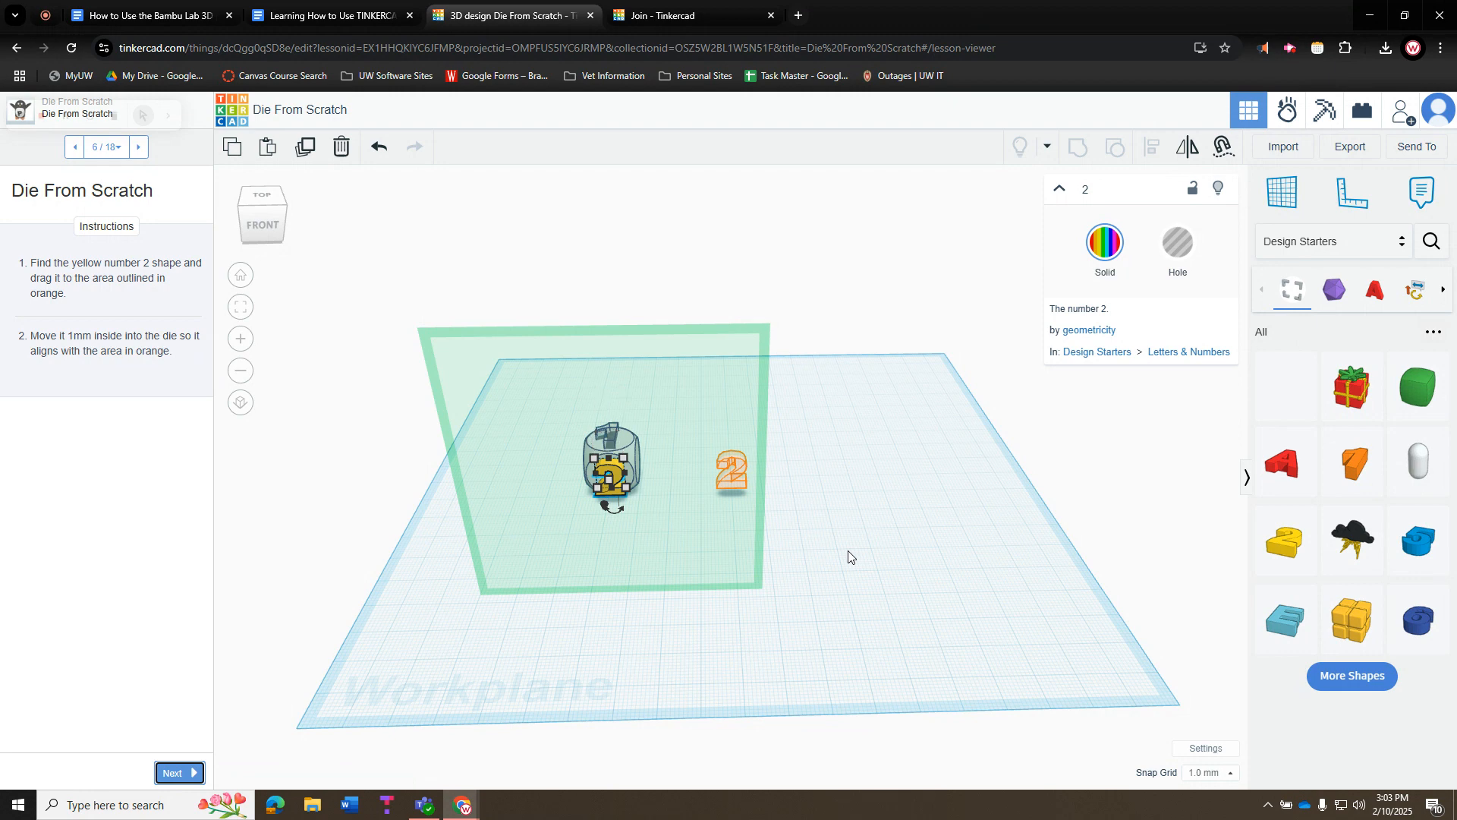
right_click_drag(659, 621, 735, 608)
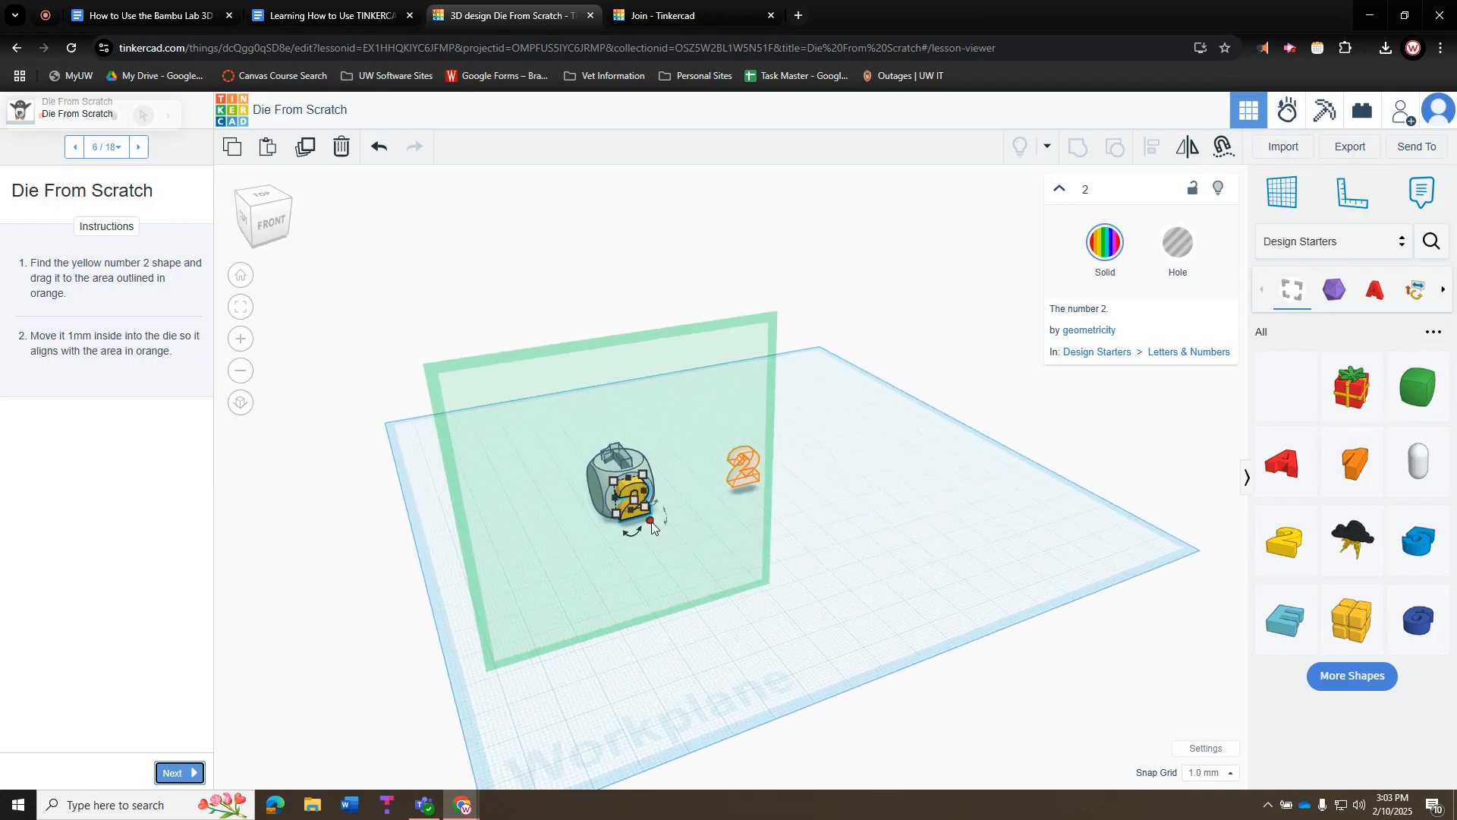
right_click_drag(667, 645, 821, 577)
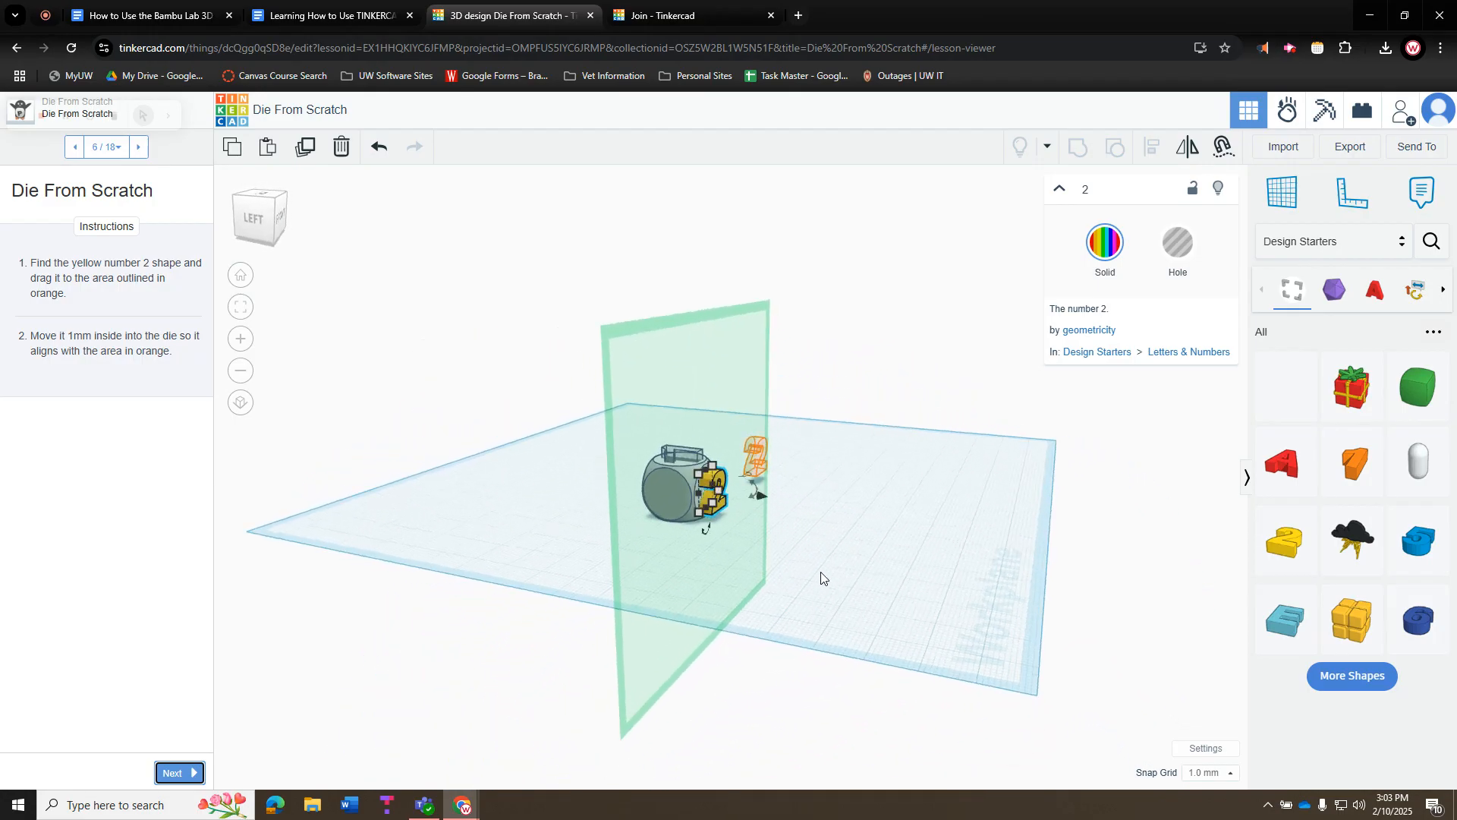
left_click_drag(765, 497, 762, 498)
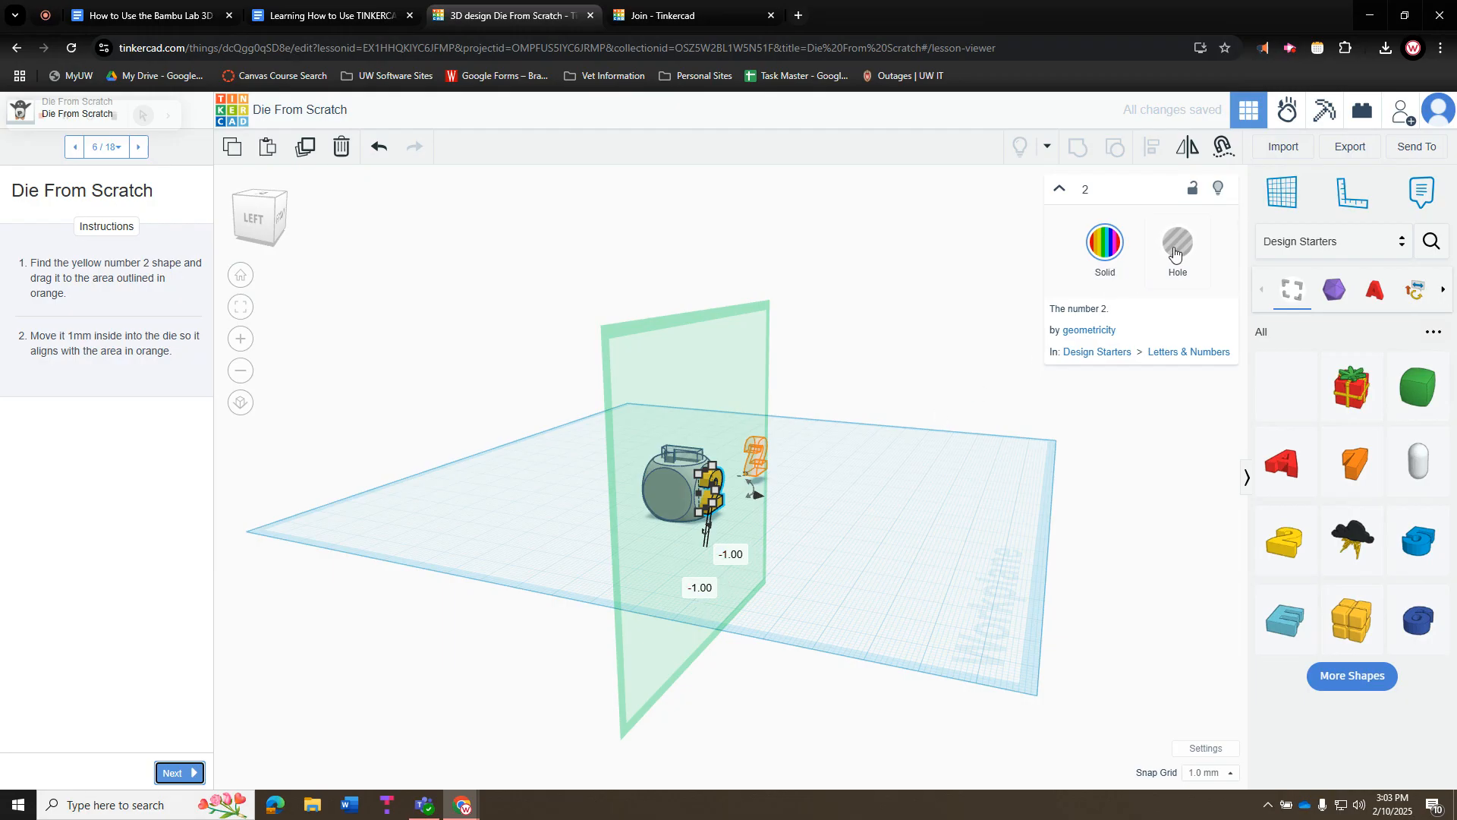
left_click(927, 492)
right_click_drag(923, 470, 455, 486)
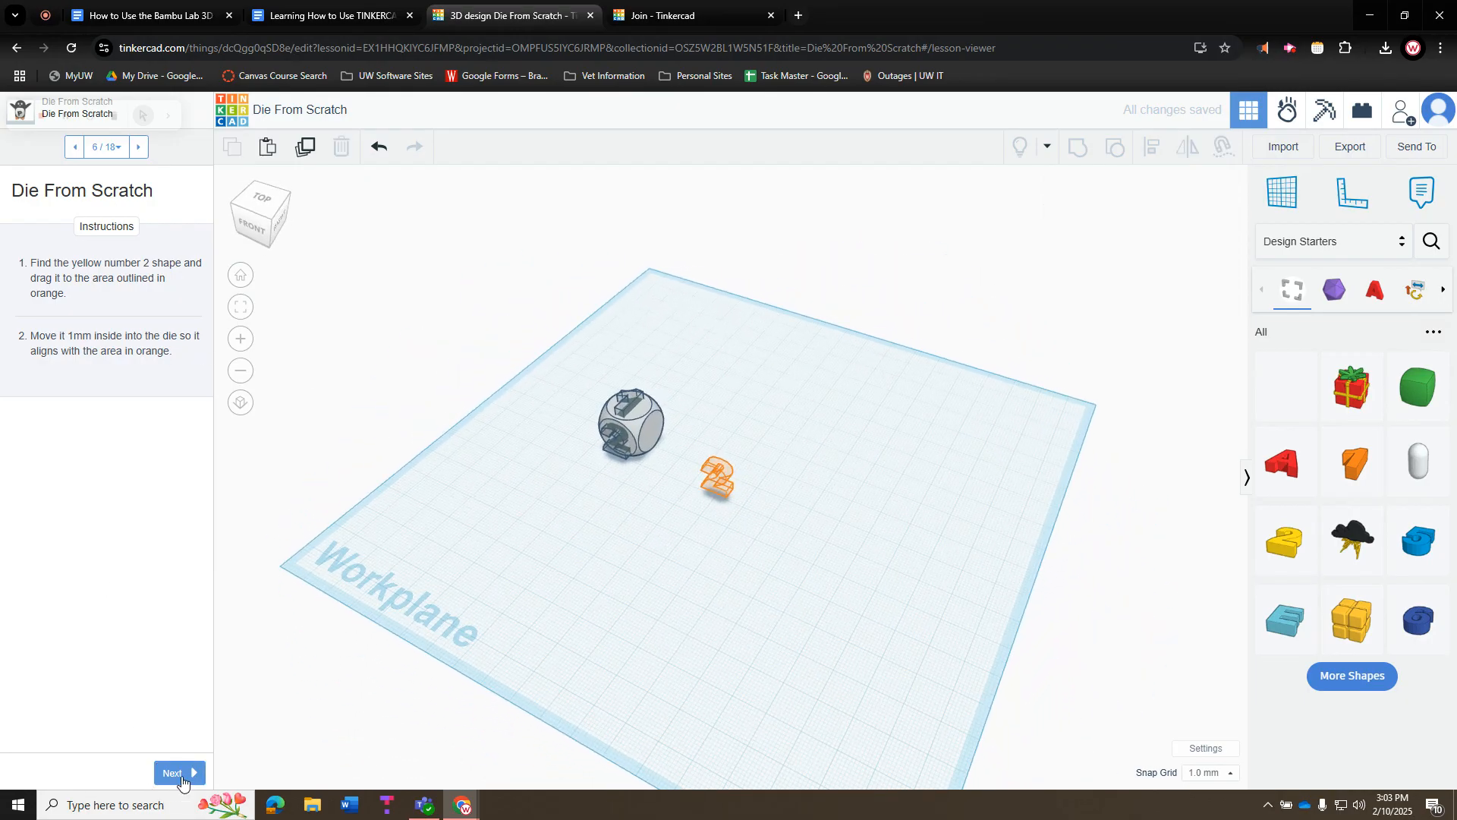
Sink the green 3 from More Shapes 1 mm into its marked face as a hole, then reach step 9
left_click(182, 780)
left_click(179, 777)
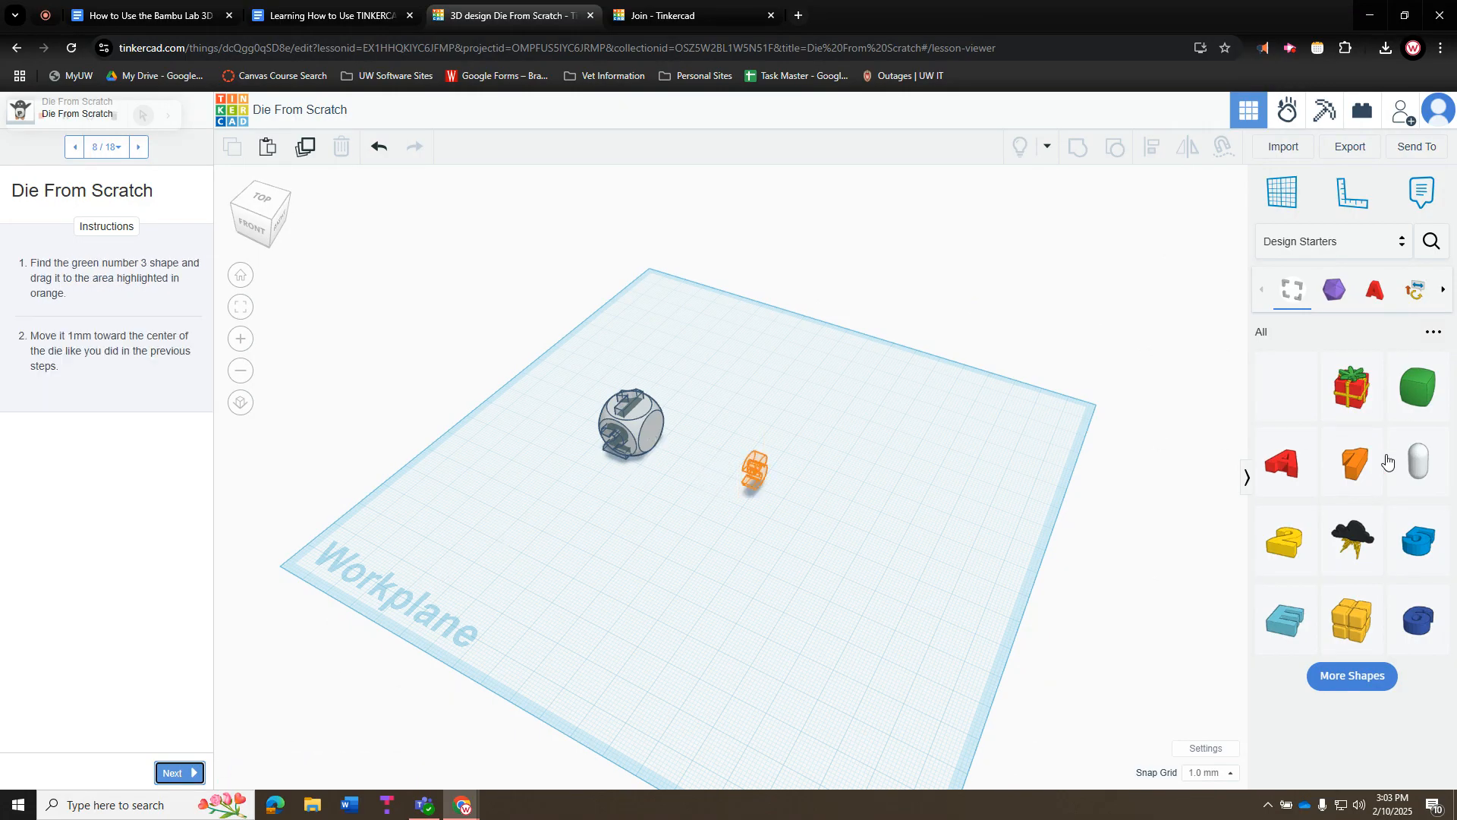
left_click(1359, 678)
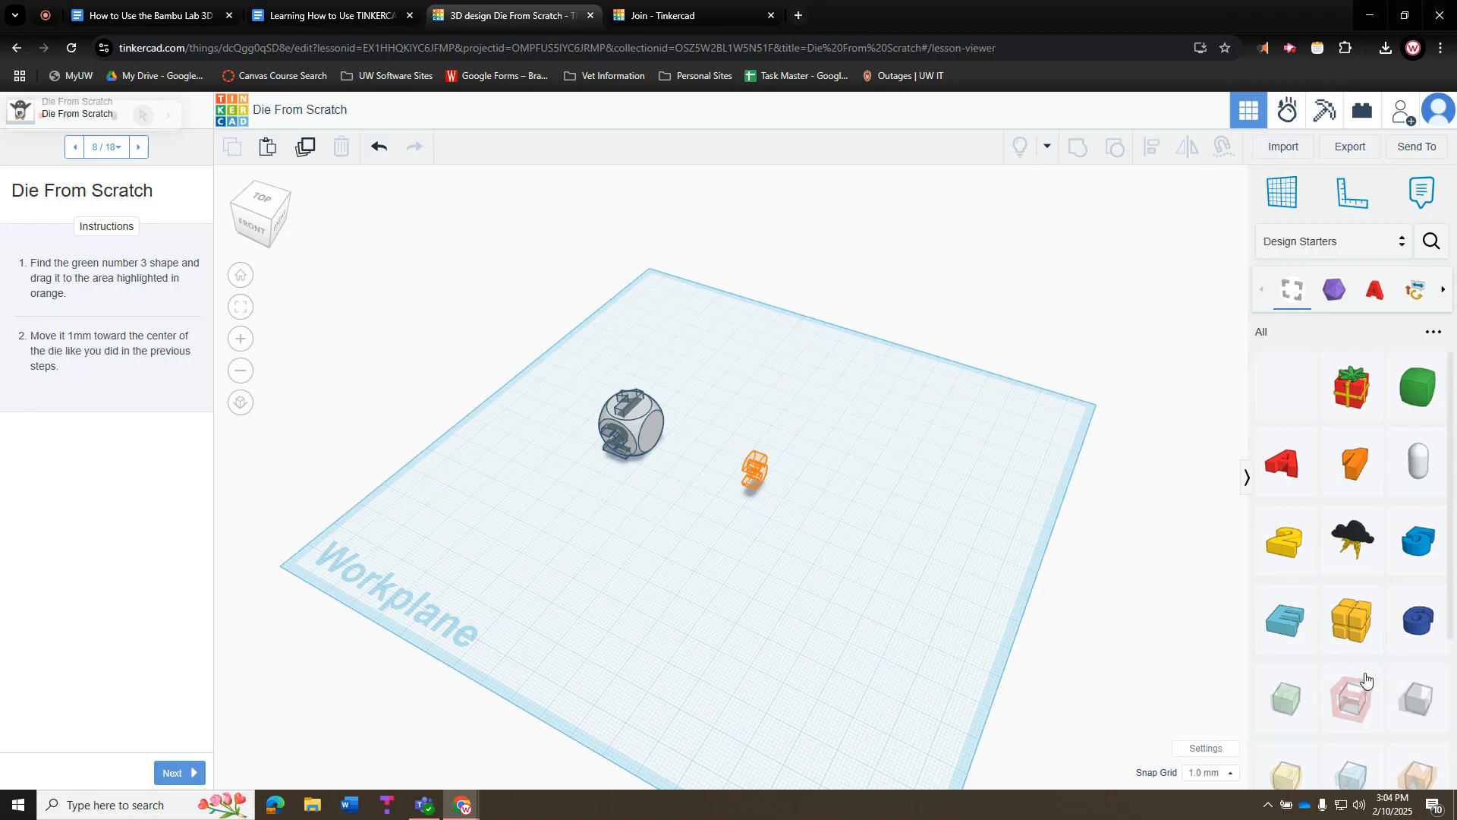
scroll(1336, 608, "down", 2)
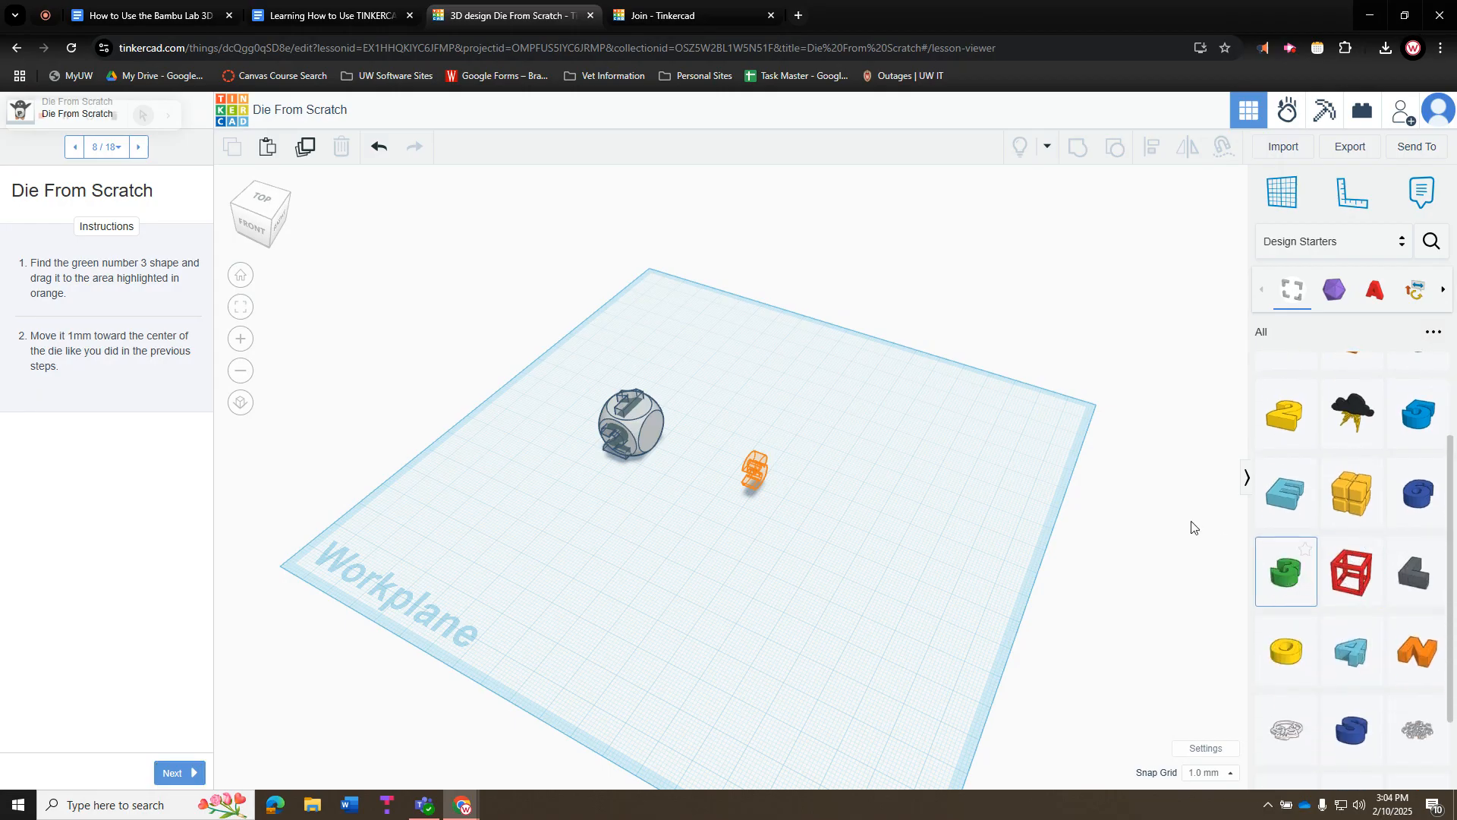
left_click_drag(1191, 527, 696, 453)
left_click(673, 478)
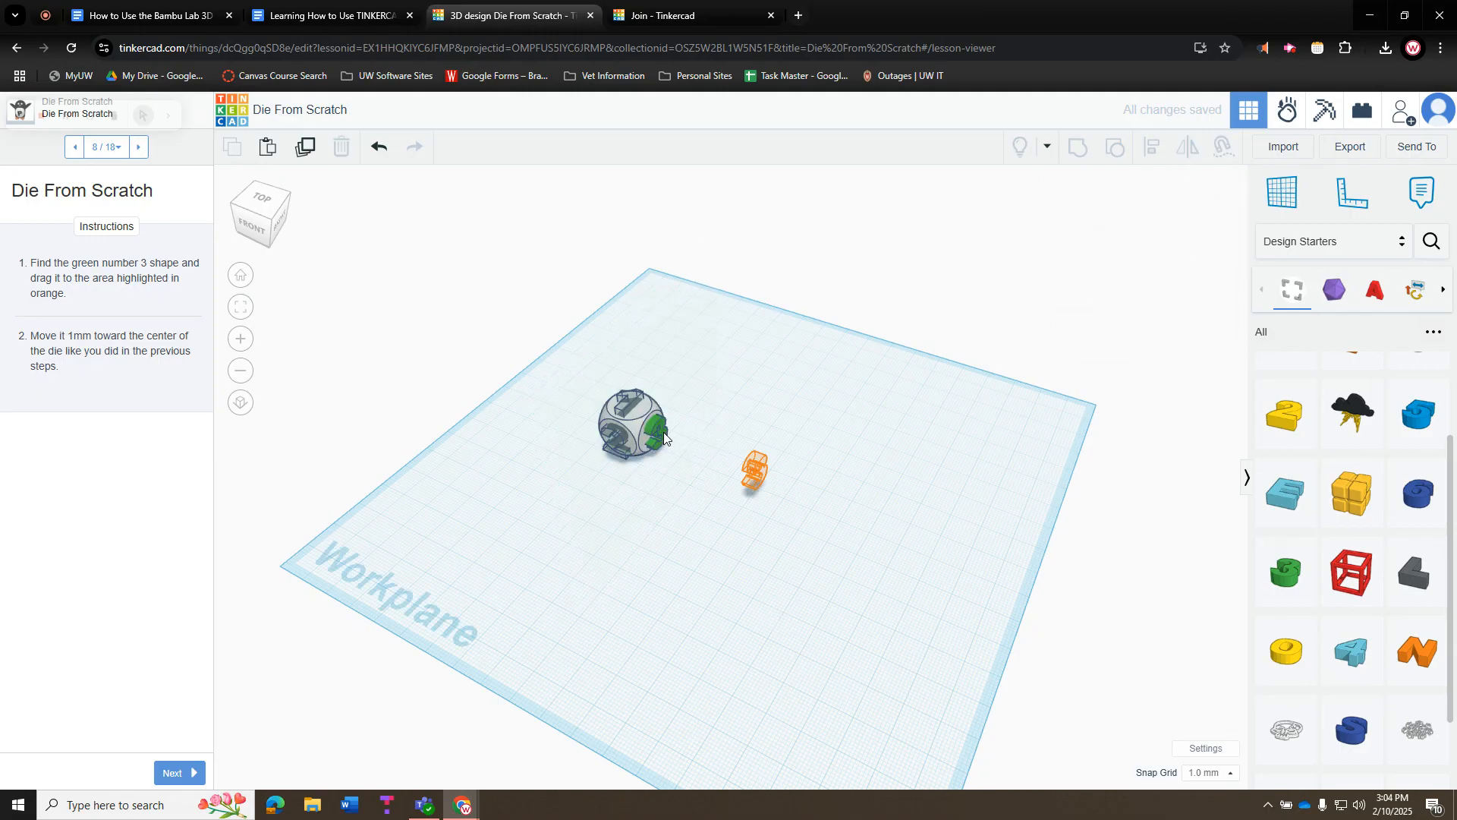
left_click(665, 438)
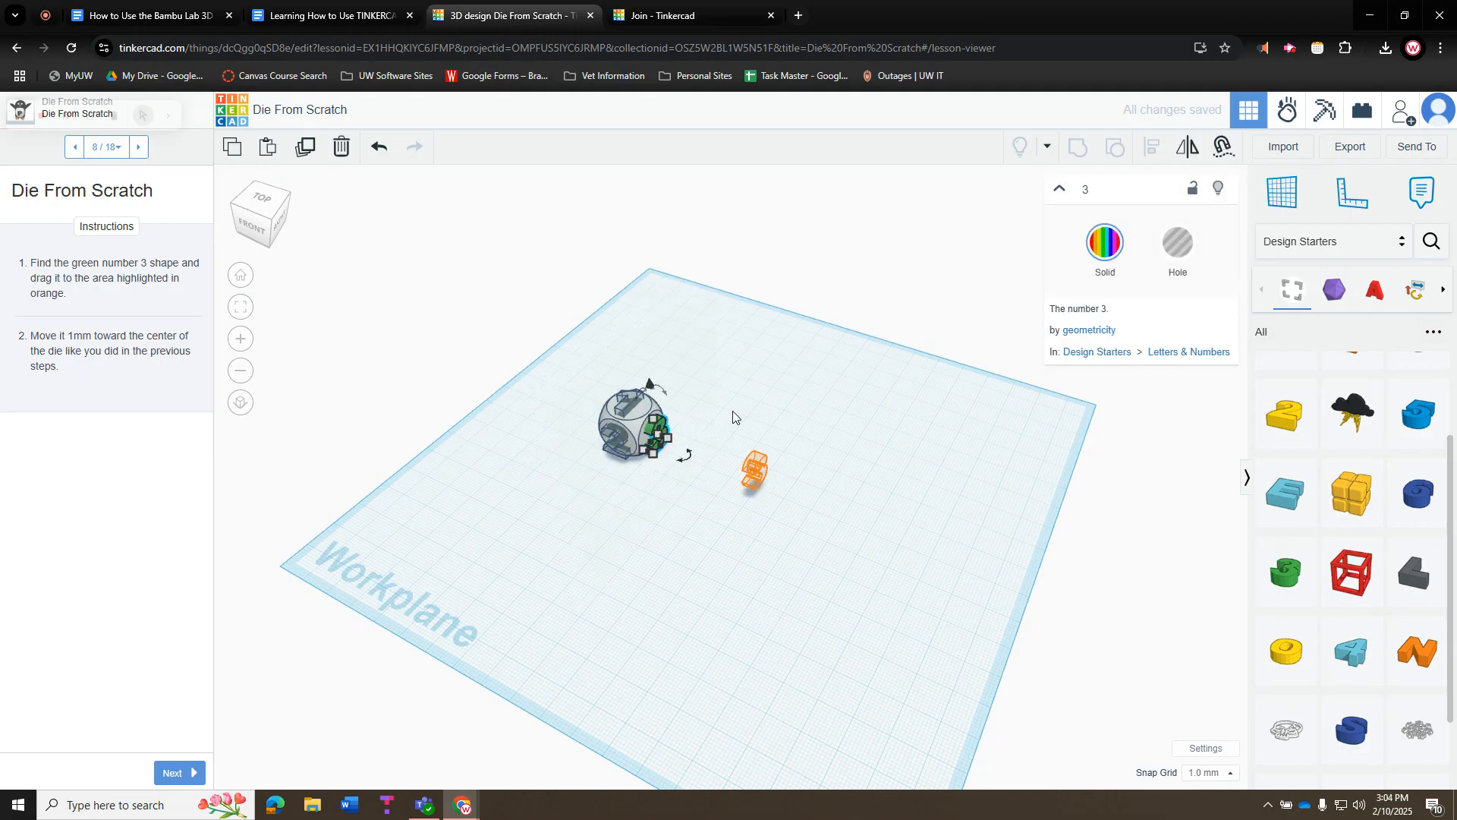
left_click(872, 422)
right_click_drag(934, 453, 624, 419)
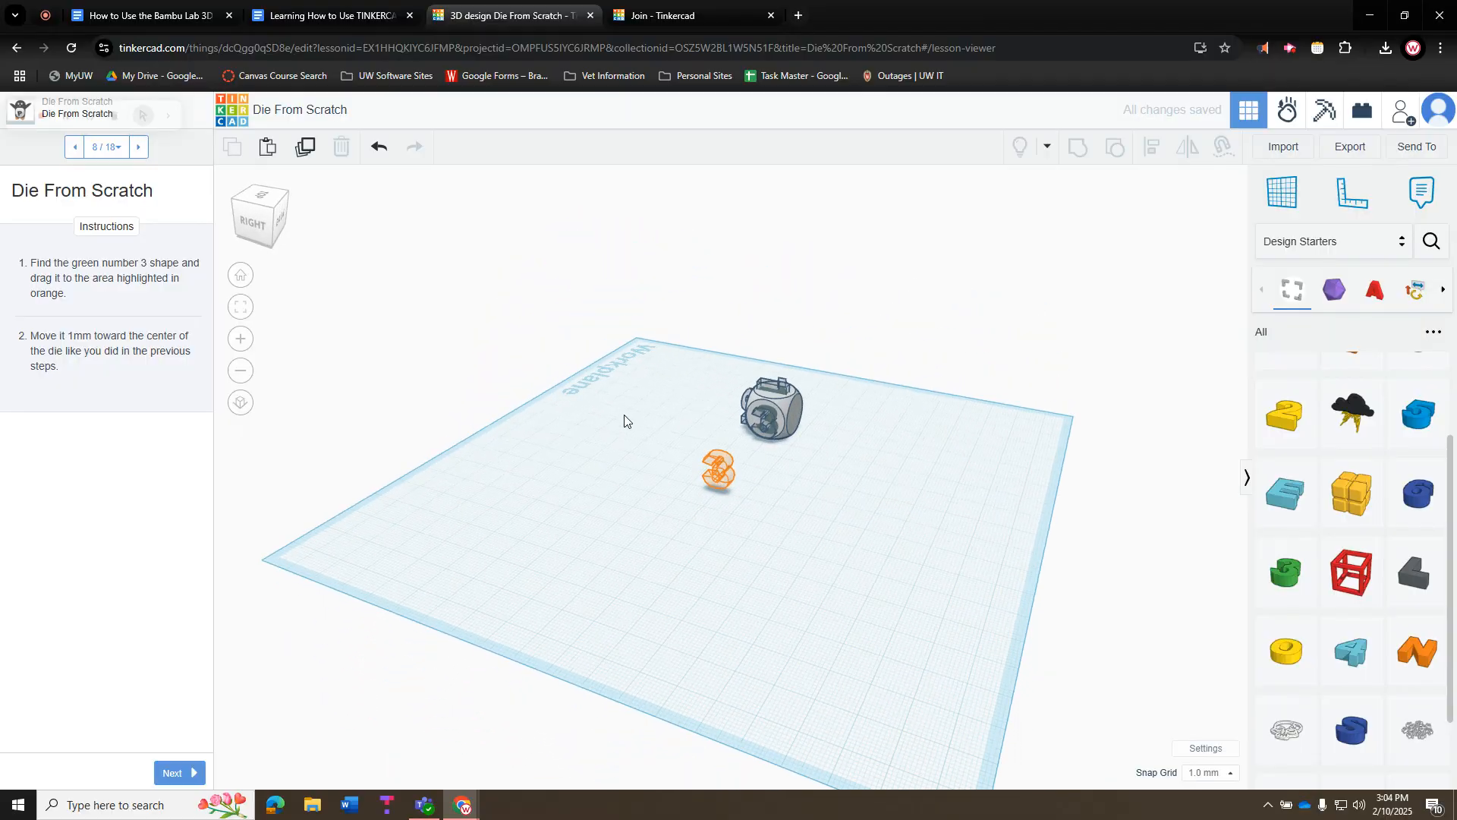
left_click(172, 773)
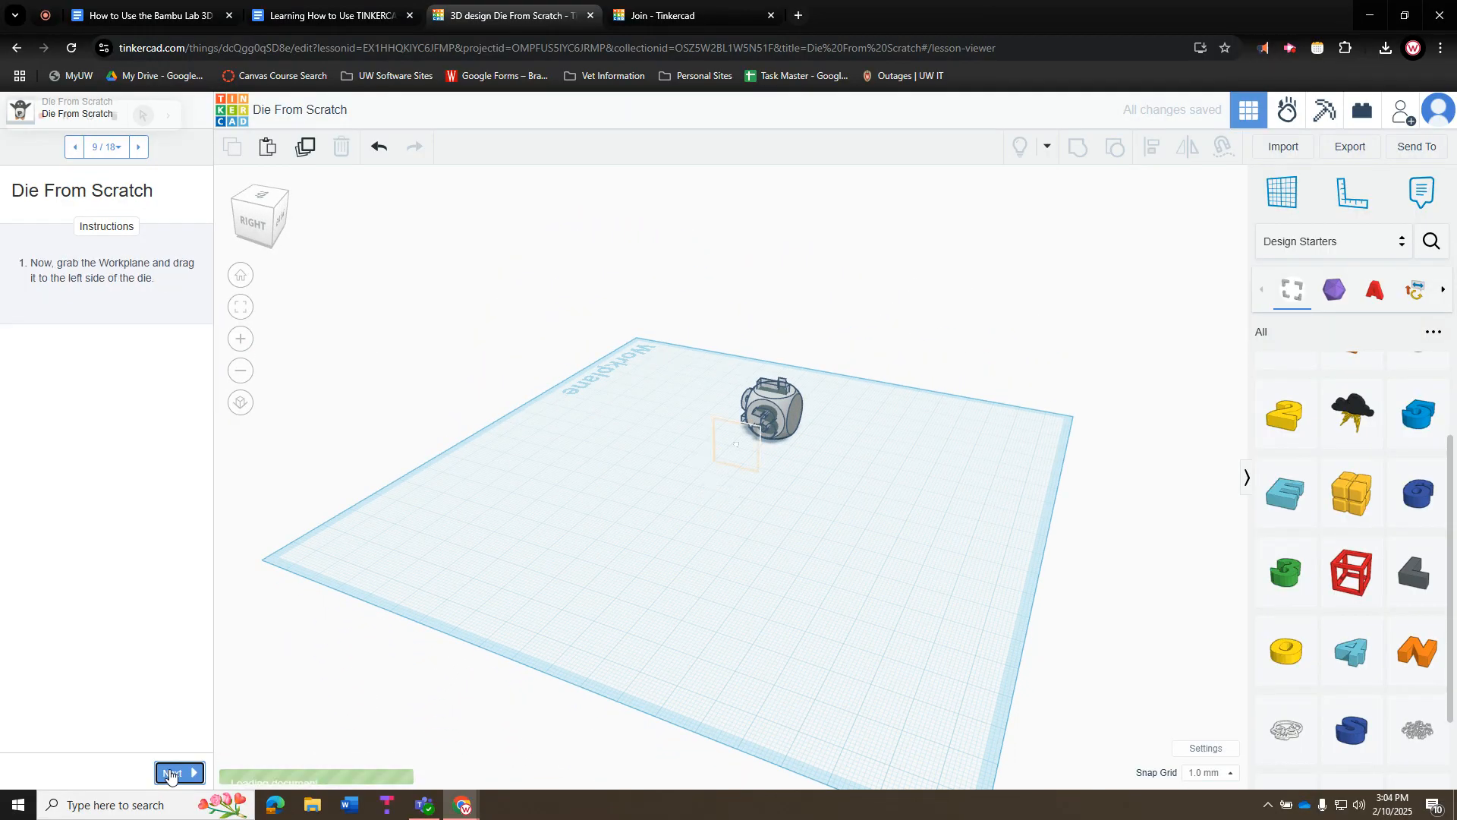
Place the light-blue 4 on its die face and set it to Hole, at lesson step 10
left_click(170, 773)
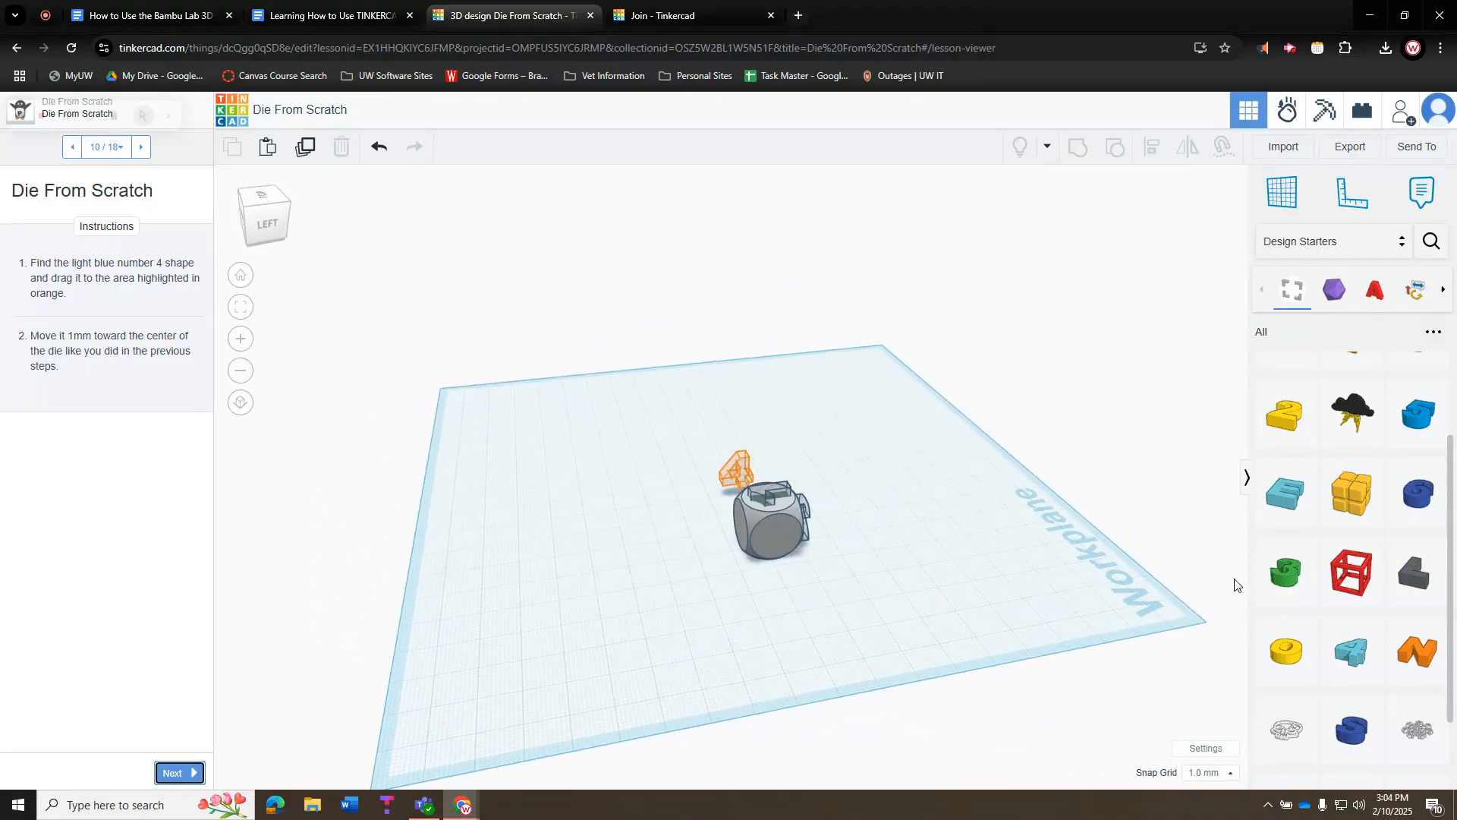
left_click_drag(1362, 659, 794, 575)
left_click(1178, 245)
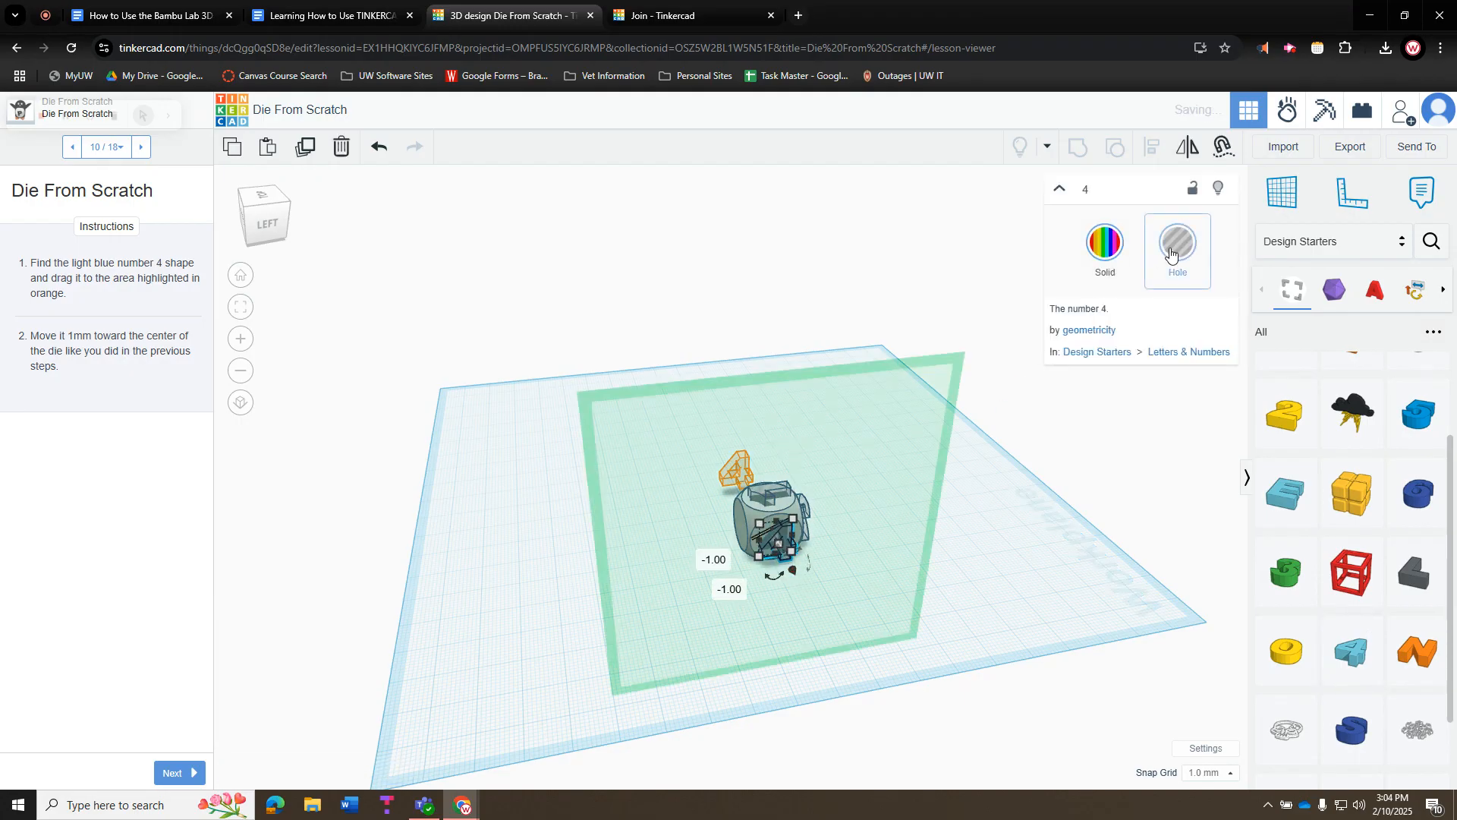
left_click(1026, 515)
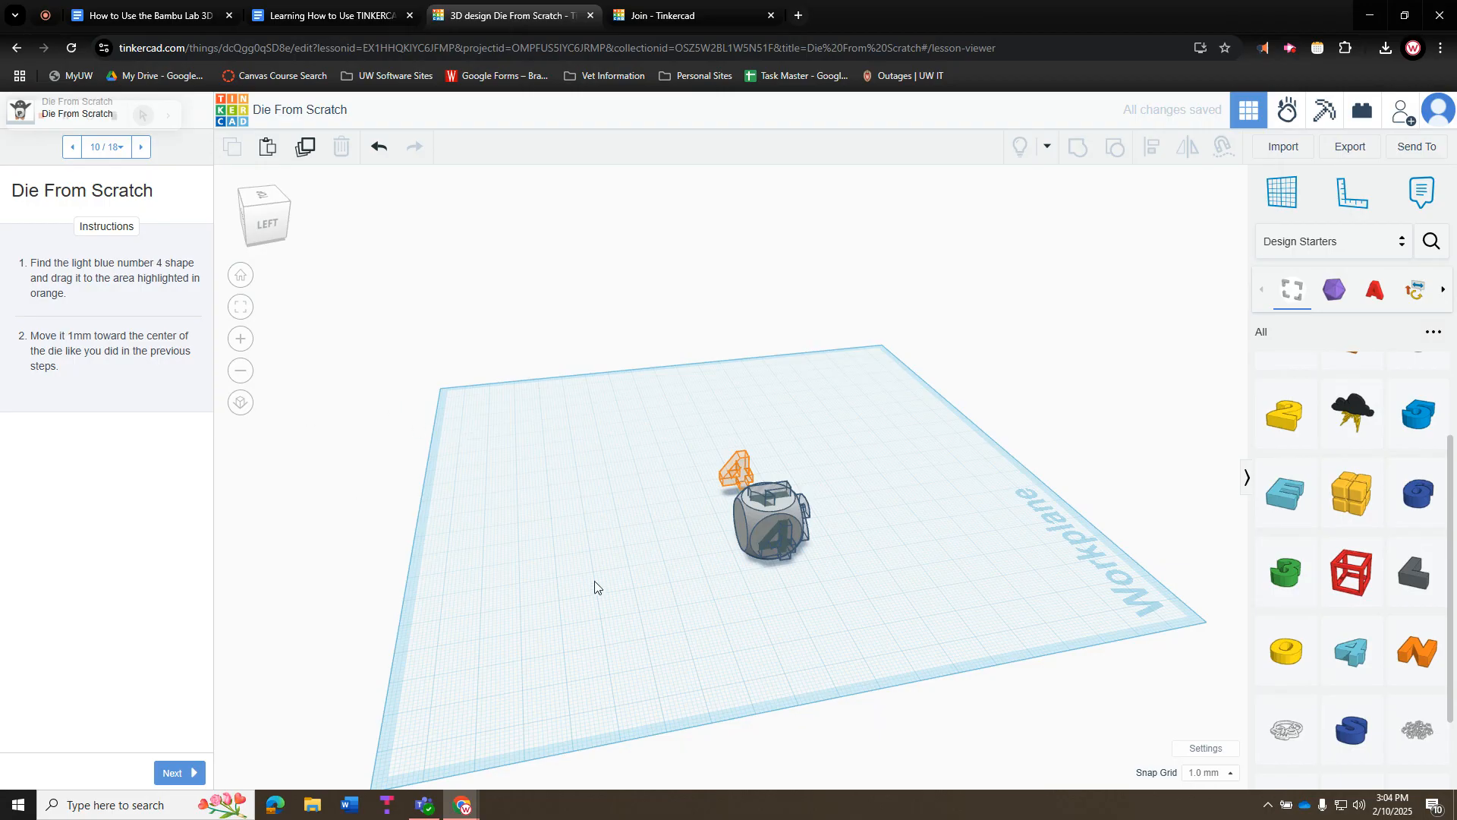
Sink the blue number 5 1 mm into the die's back face as a hole
left_click_drag(1418, 410, 742, 533)
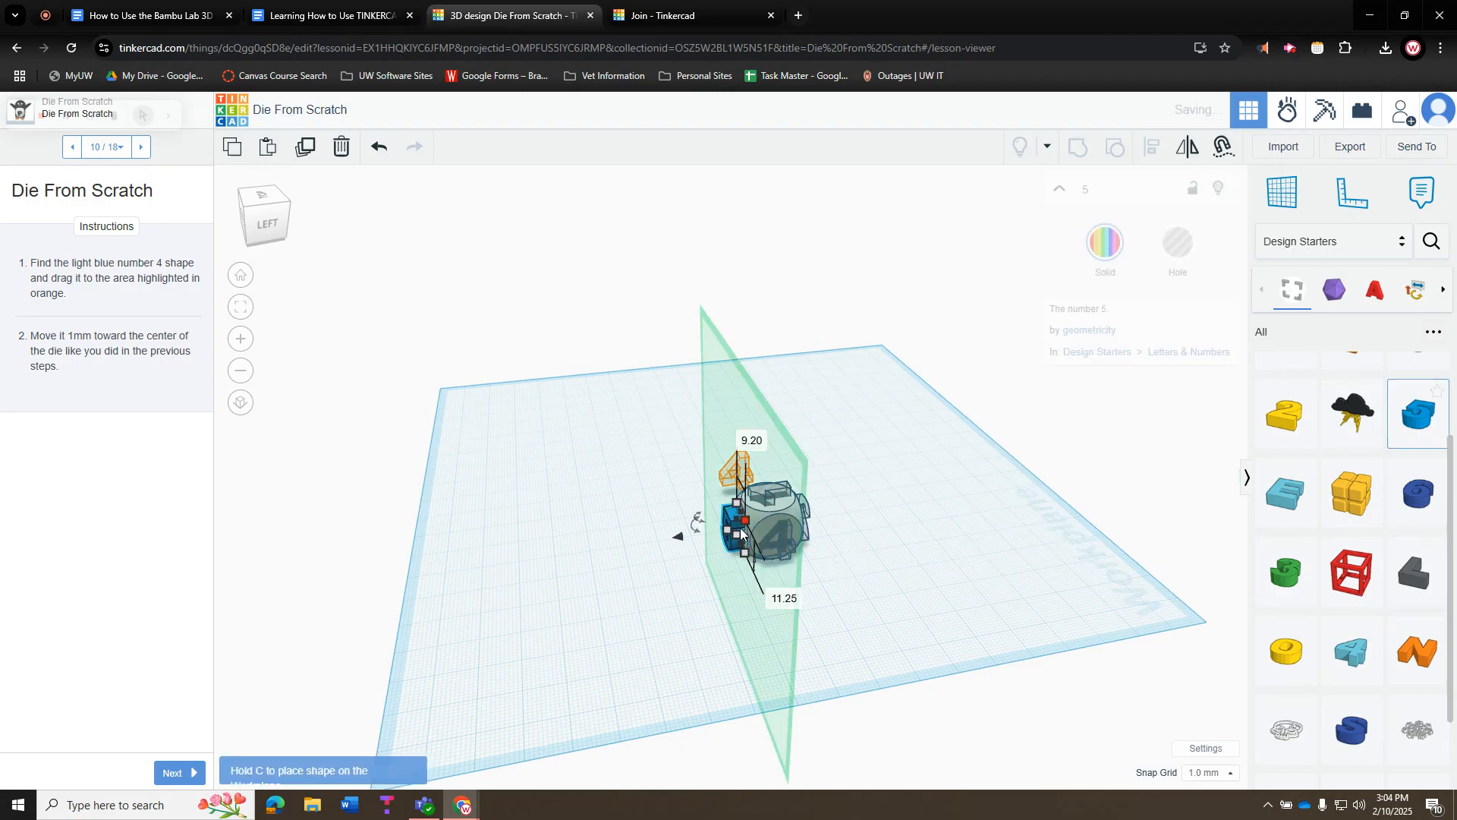
right_click_drag(648, 580, 790, 566)
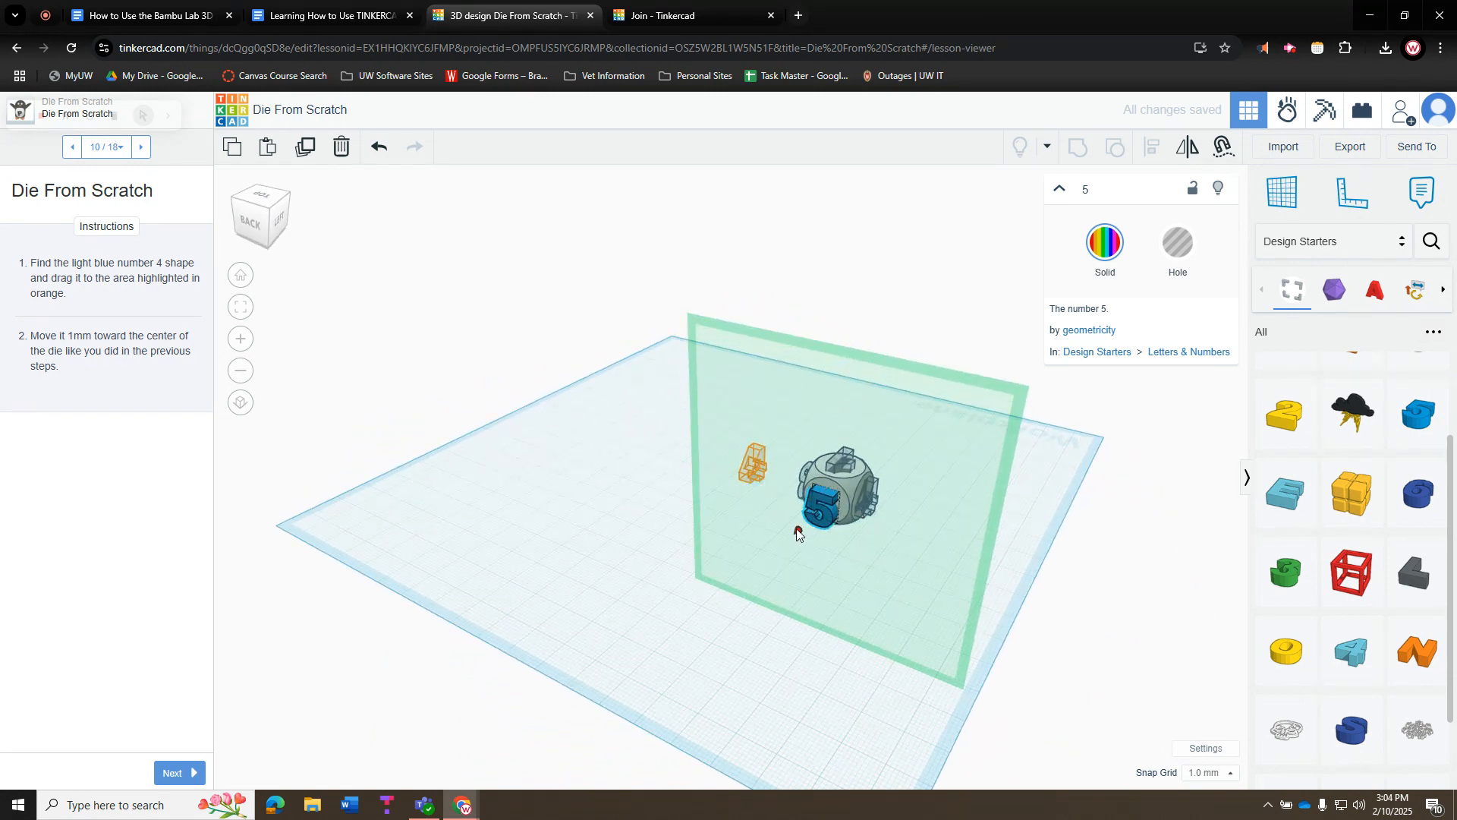
left_click_drag(797, 530, 801, 530)
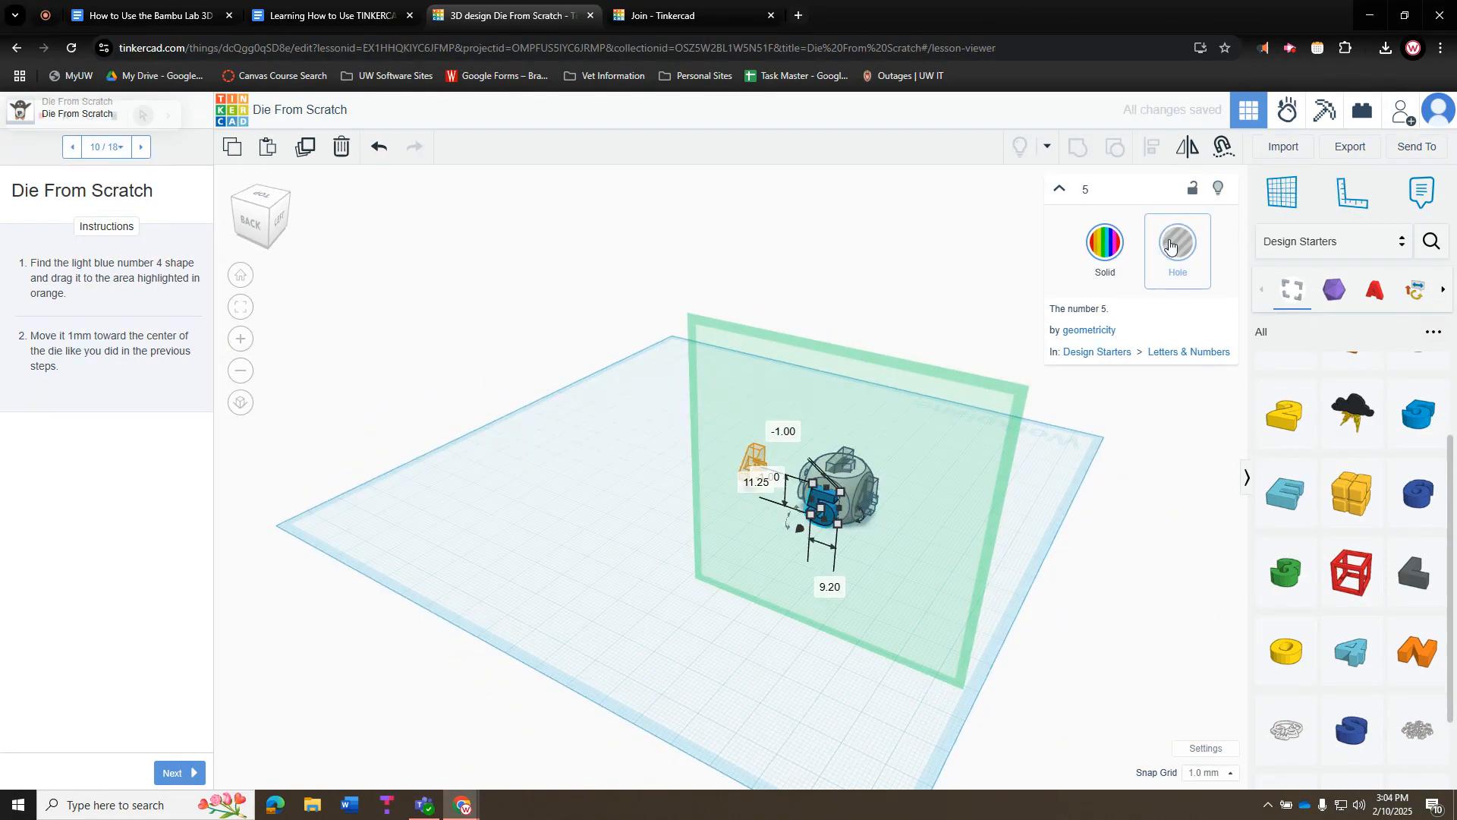
left_click(1169, 244)
left_click(1040, 496)
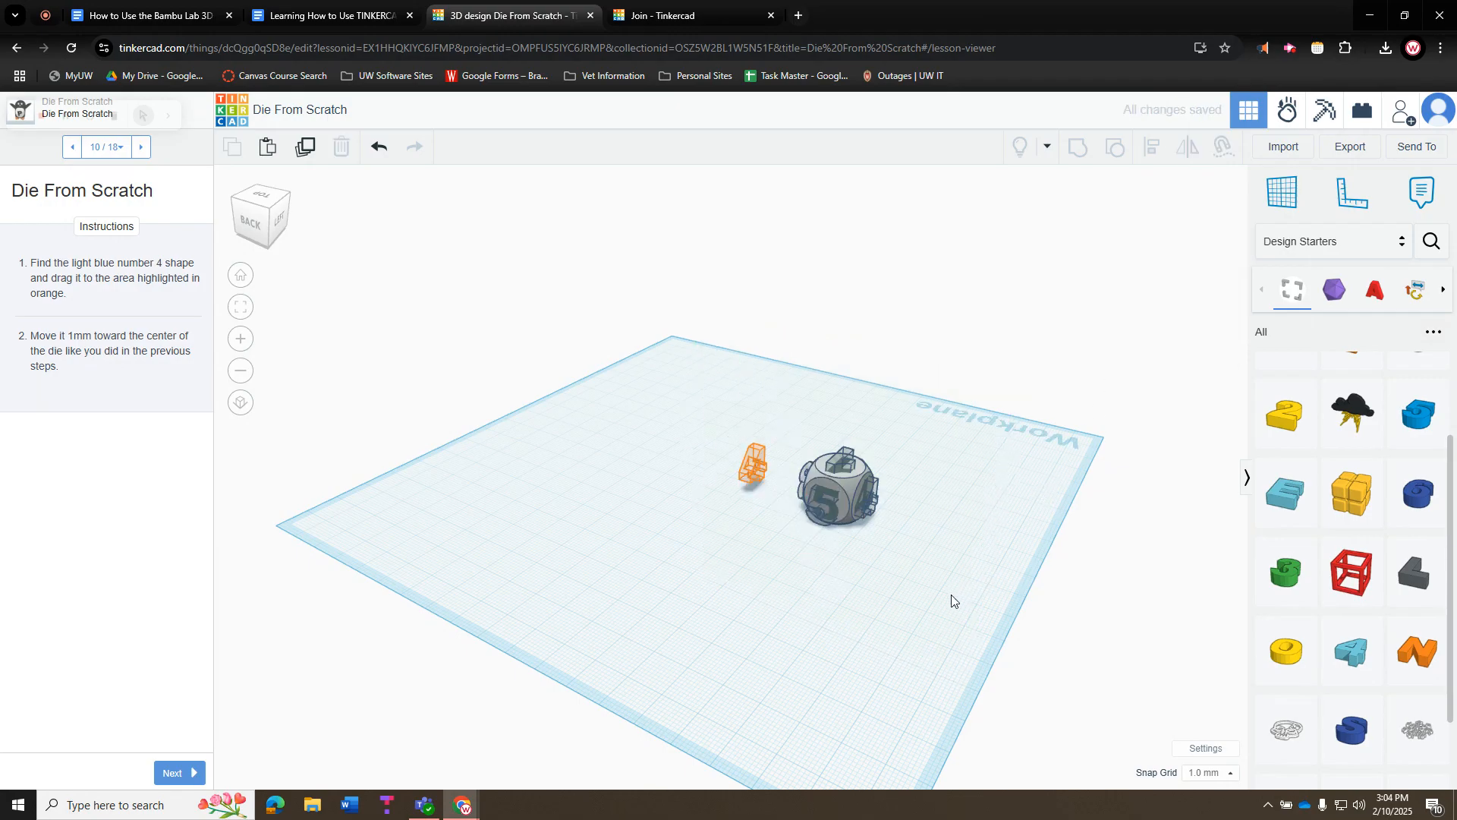
Sink the dark blue number 6 1 mm into the die's underside as a hole
right_click_drag(909, 609, 927, 409)
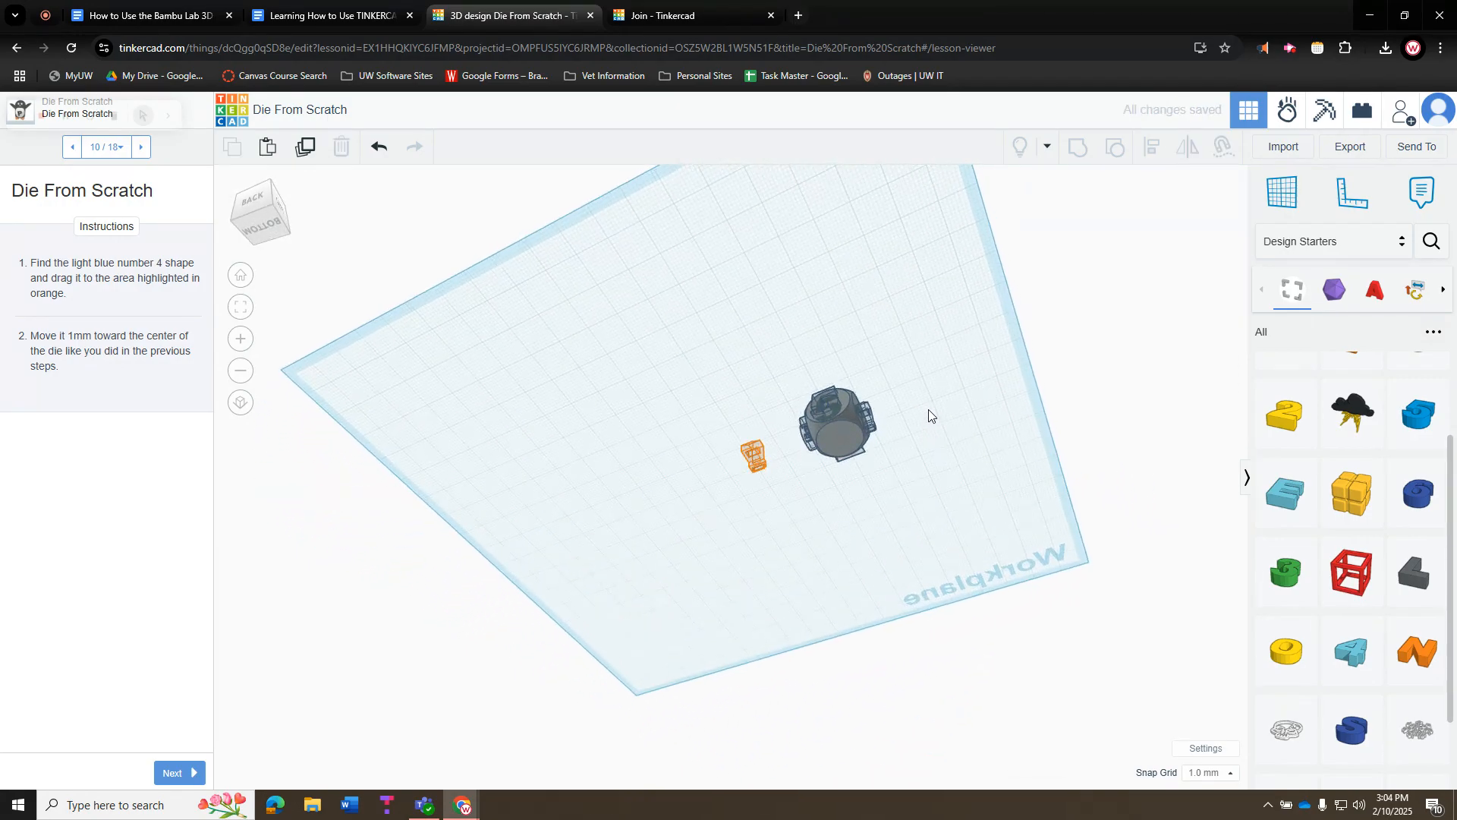
left_click_drag(1418, 494, 842, 443)
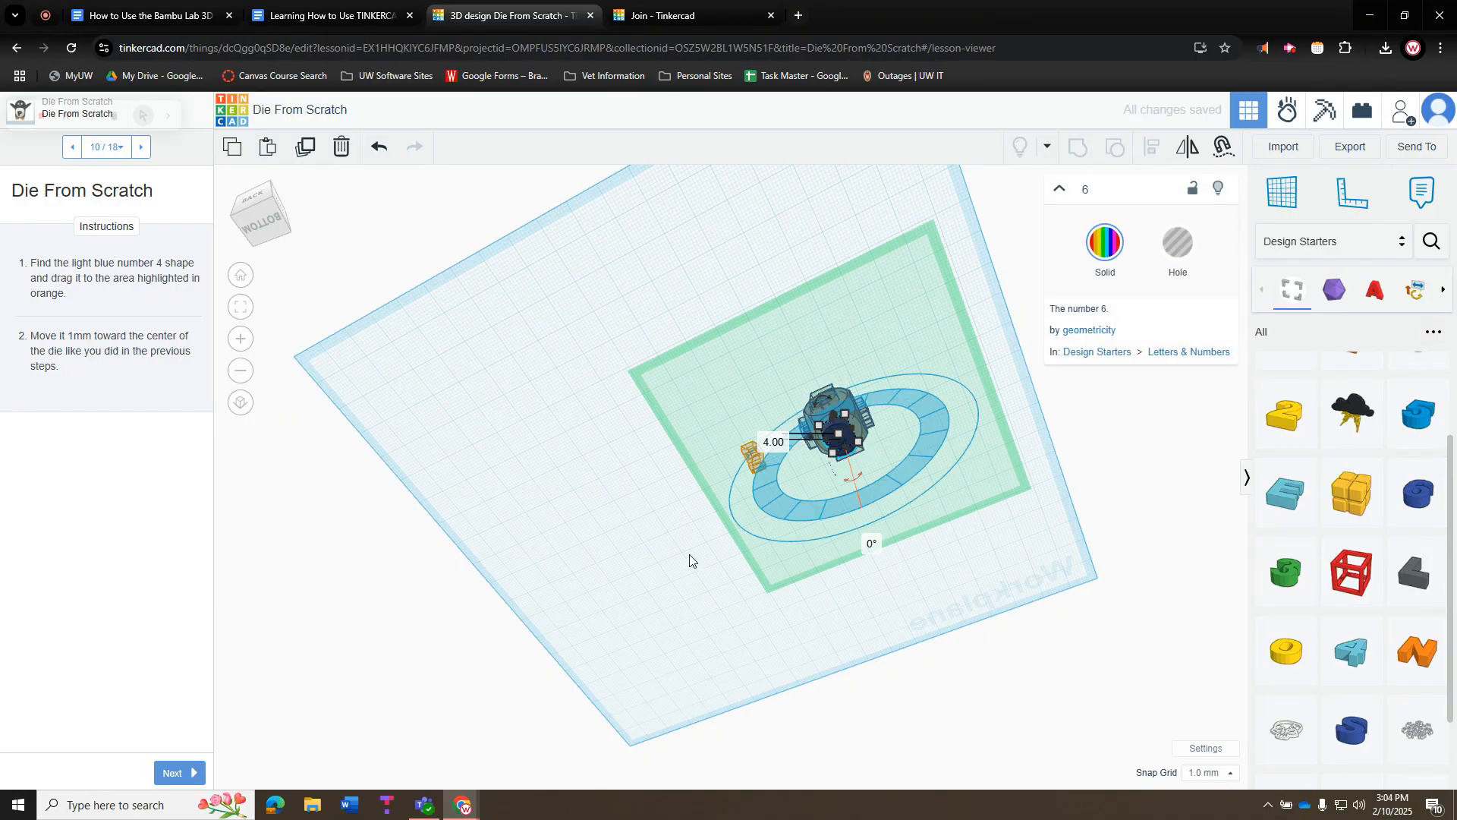
right_click_drag(665, 605, 857, 541)
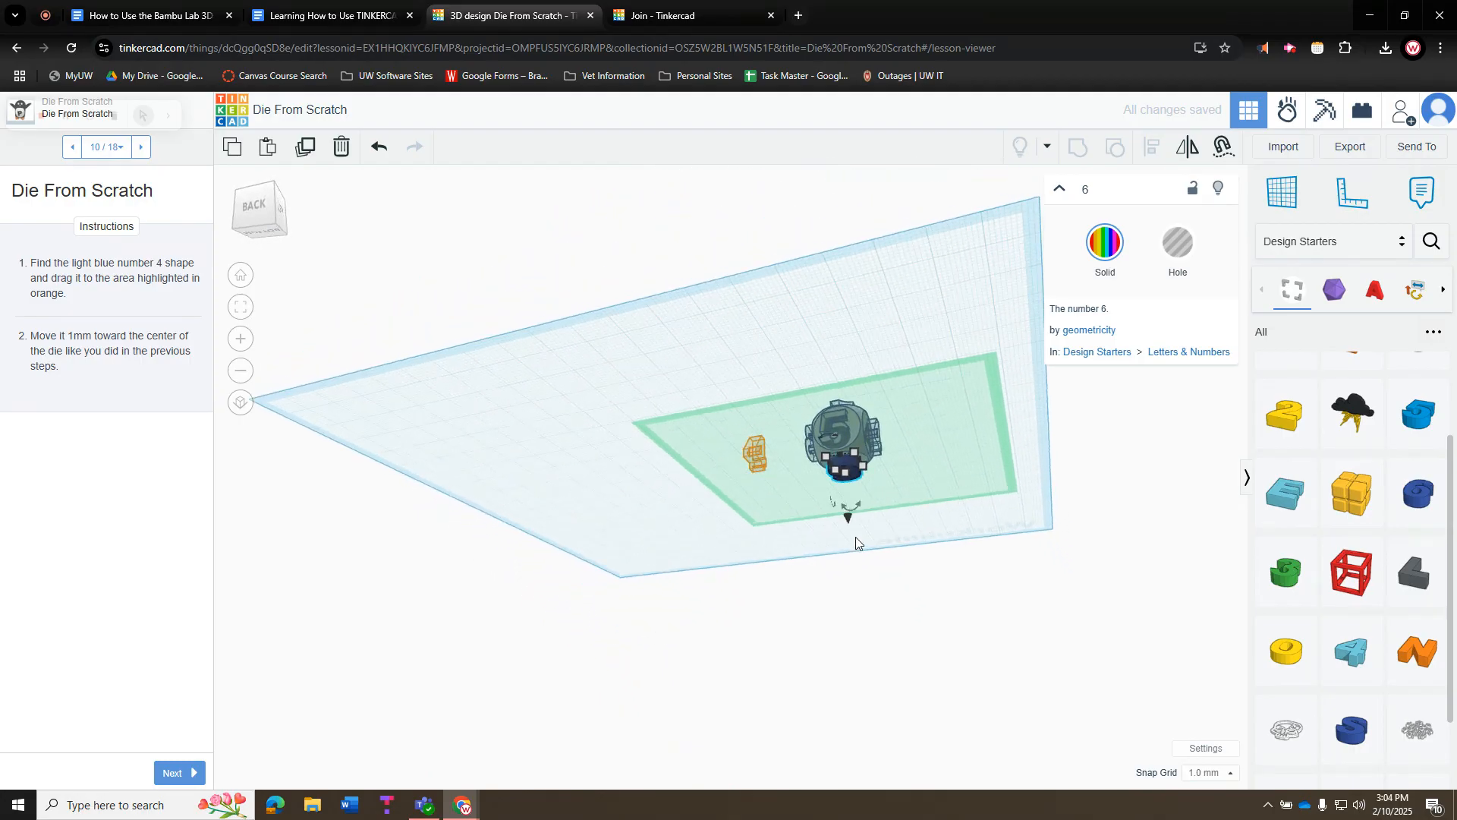
left_click_drag(847, 518, 847, 510)
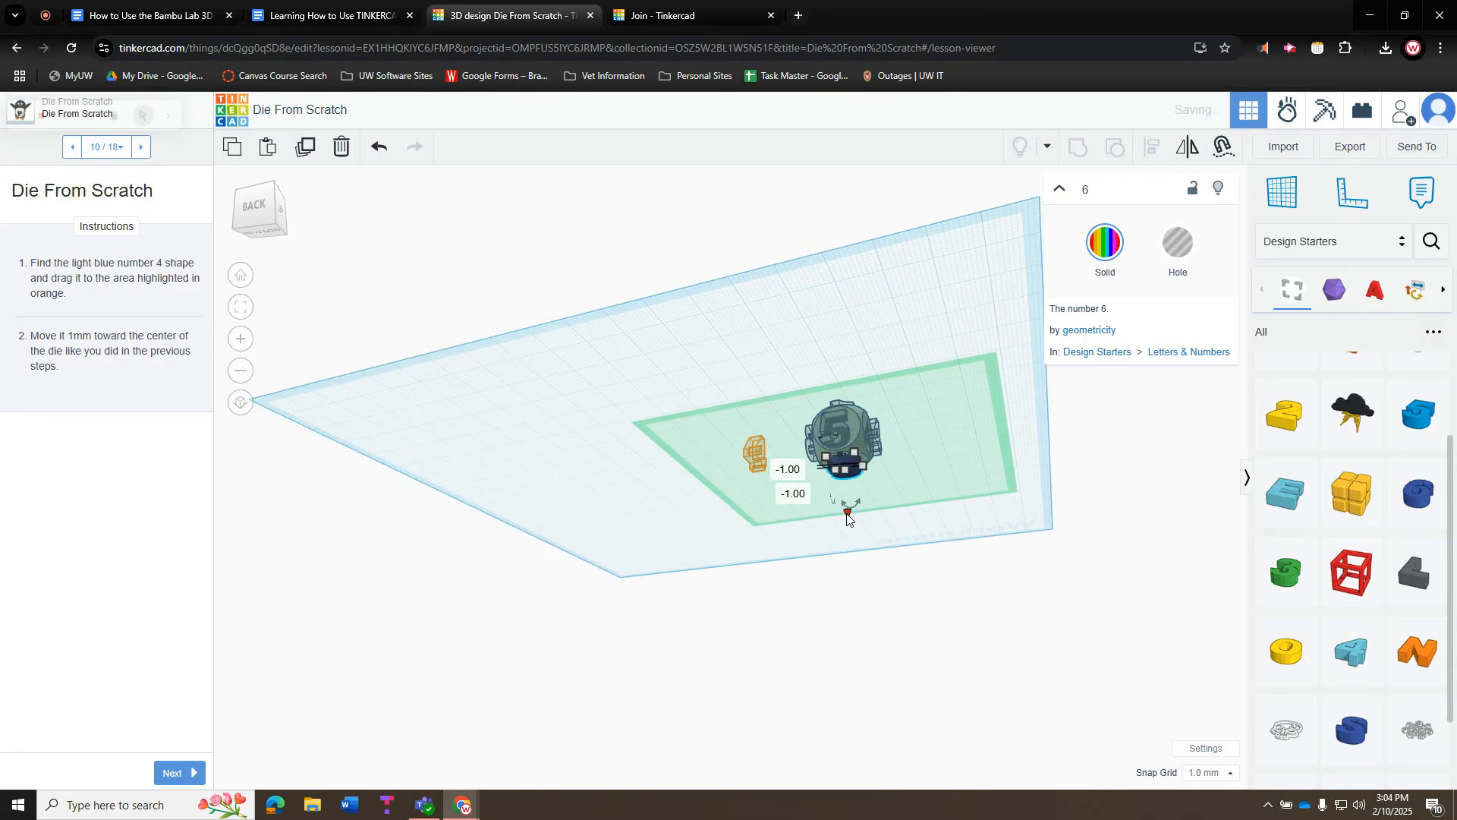
left_click(1181, 250)
left_click(677, 345)
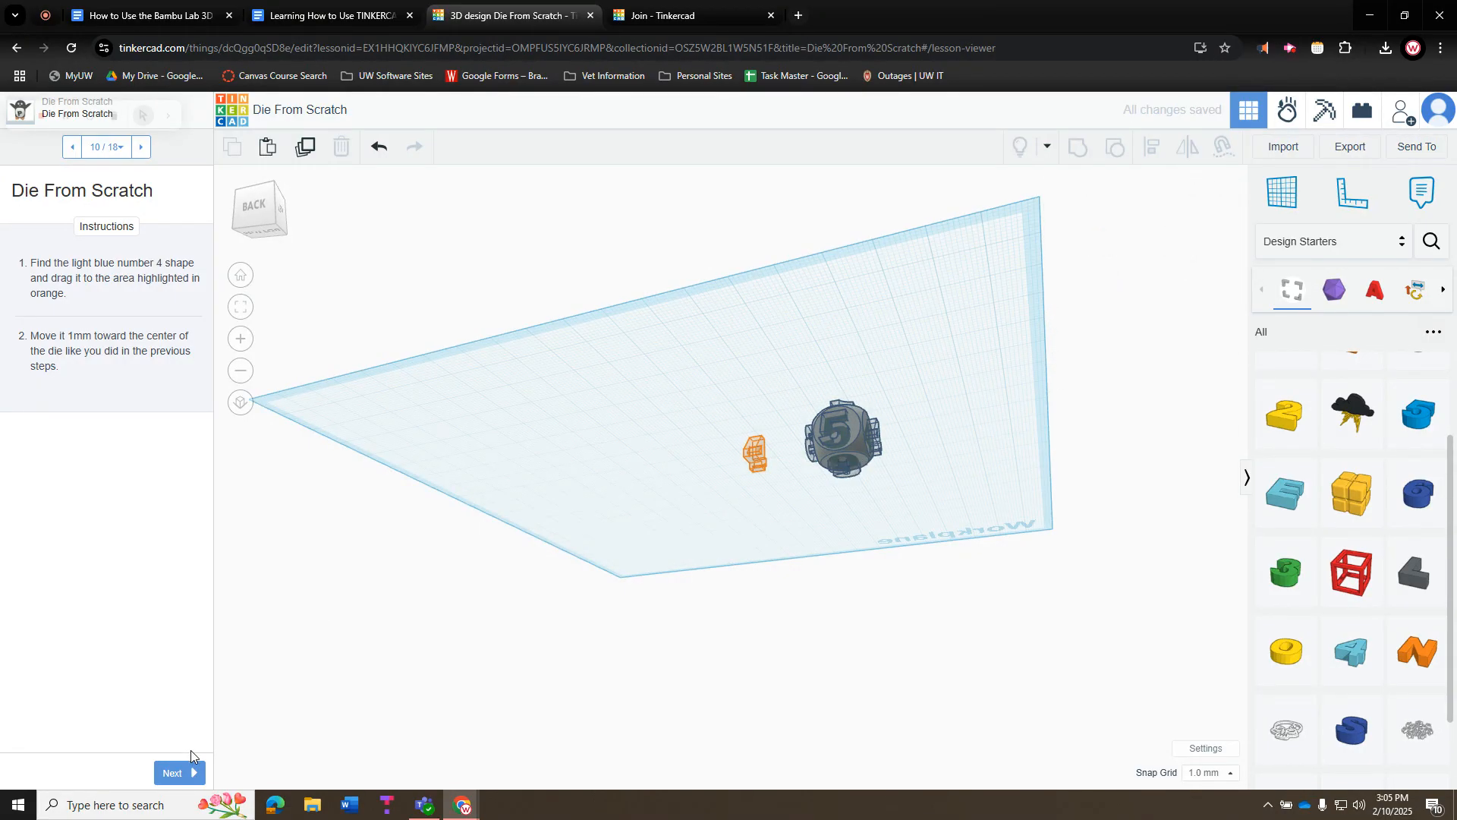
Advance the lesson past the workplane reset step to the grouping step
left_click(182, 773)
left_click(185, 773)
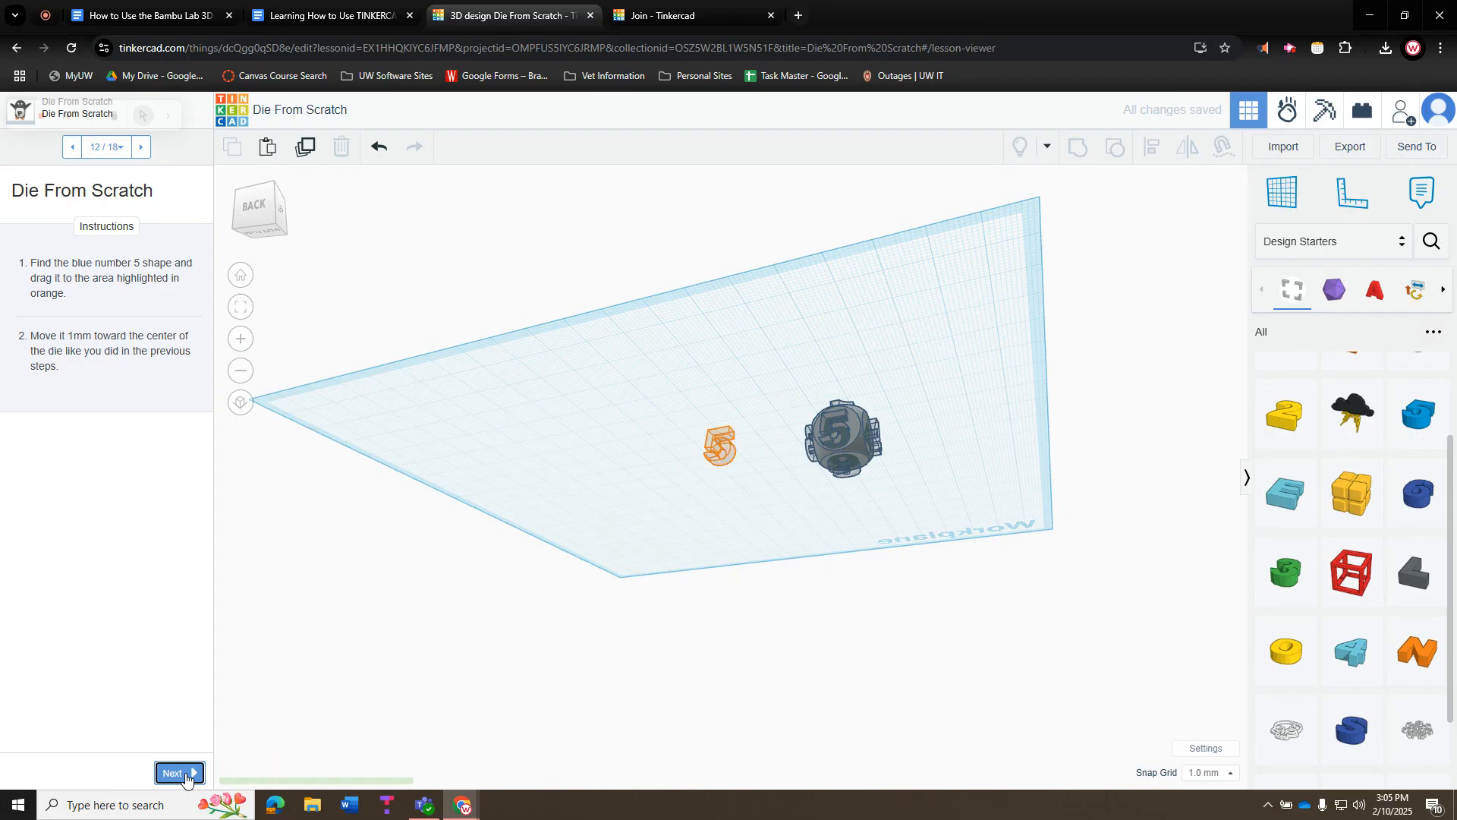
left_click(185, 773)
left_click(185, 773)
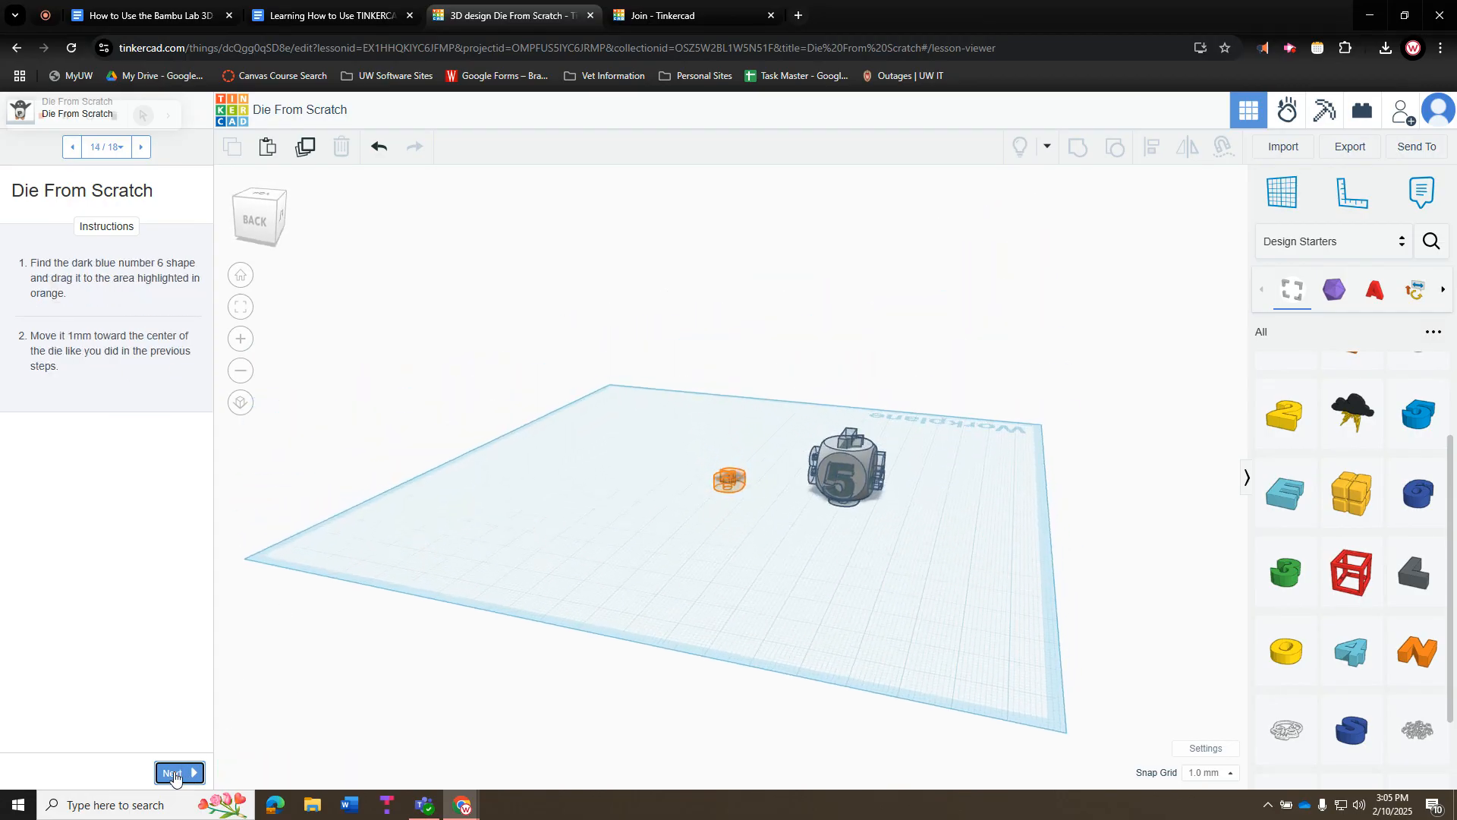
left_click(173, 774)
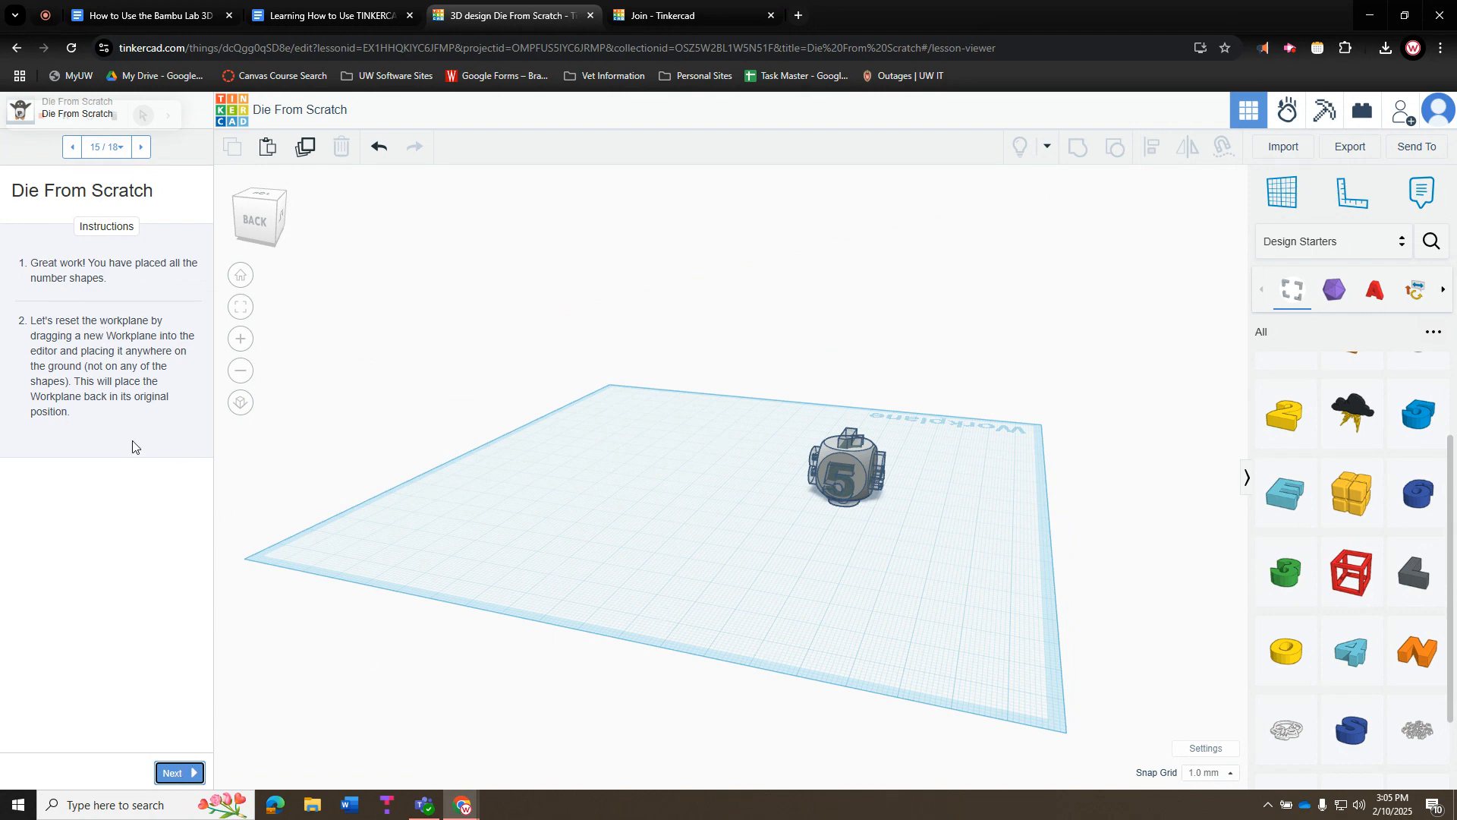
left_click(174, 774)
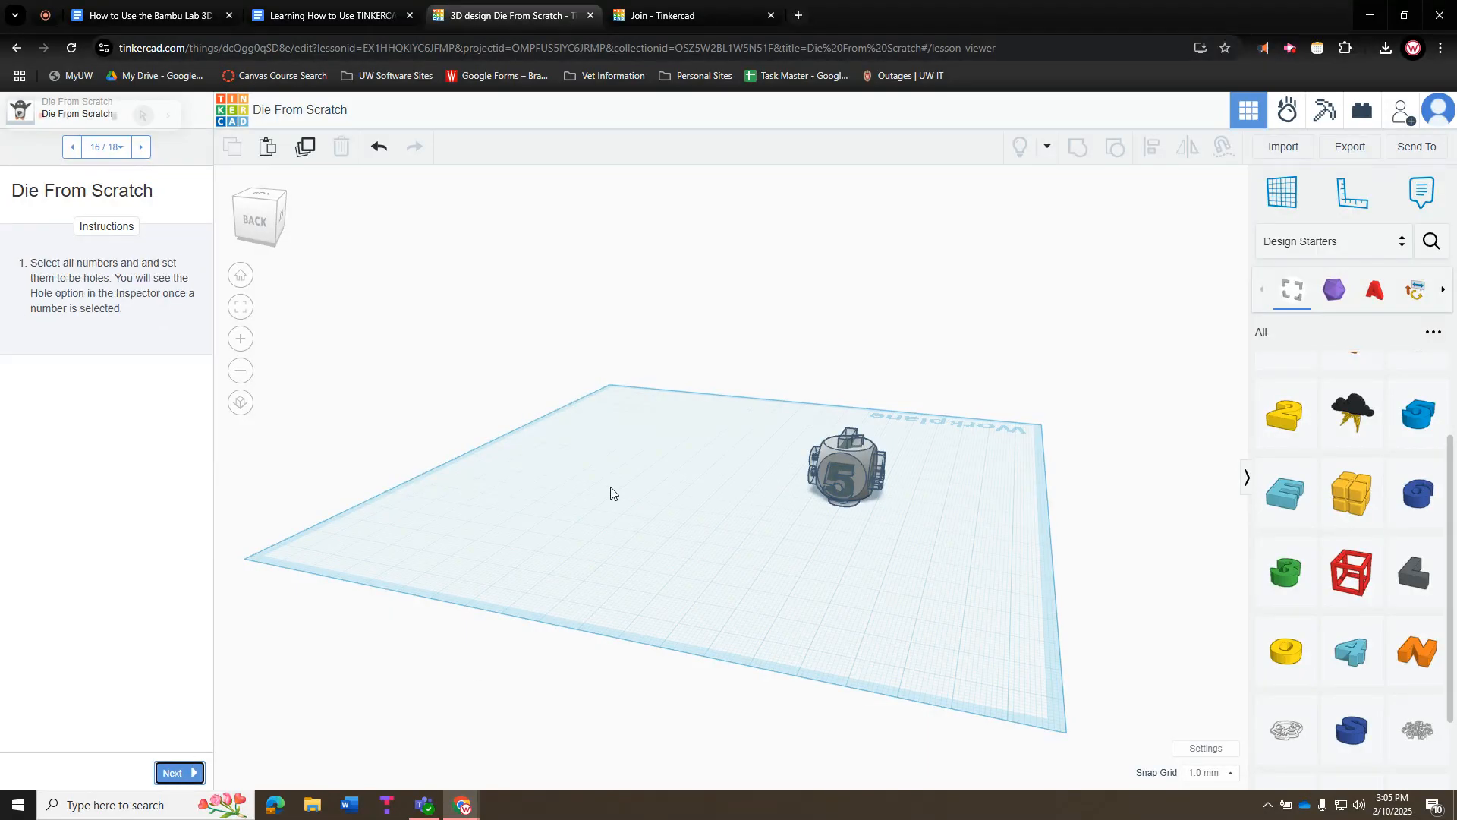
Marquee-select the die and its six number holes and group all seven shapes
left_click_drag(716, 369, 950, 586)
left_click_drag(723, 339, 973, 602)
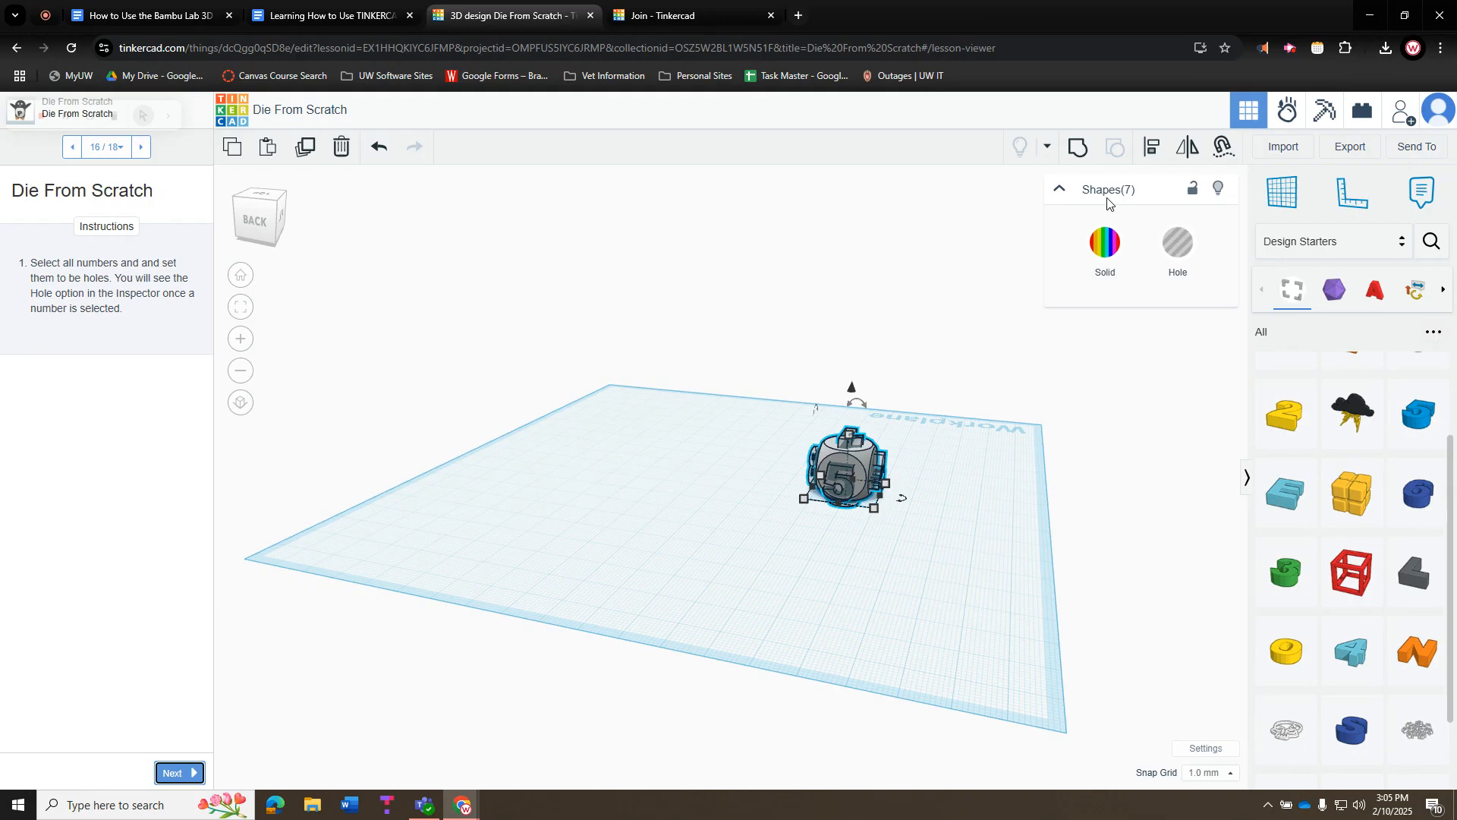
left_click(1081, 150)
left_click(937, 501)
Orbit to an elevated view and slide the grouped die to a new spot
right_click_drag(954, 525, 688, 527)
right_click_drag(717, 454, 676, 582)
left_click(687, 471)
left_click_drag(687, 470, 639, 418)
left_click(605, 523)
right_click_drag(605, 524, 782, 576)
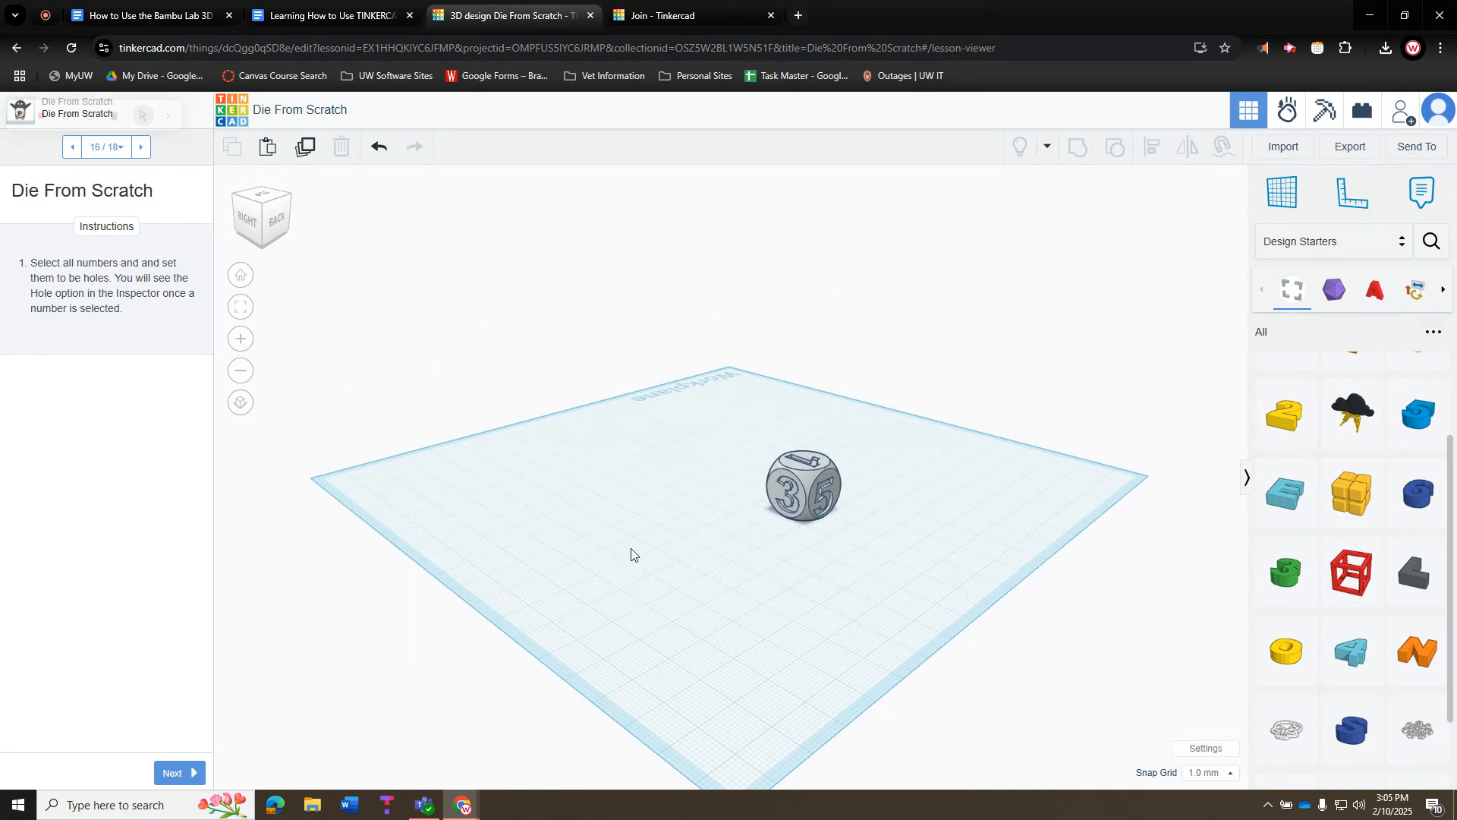
Finish the last lesson steps, open the Export options, then go back to the dice instructions
left_click(181, 774)
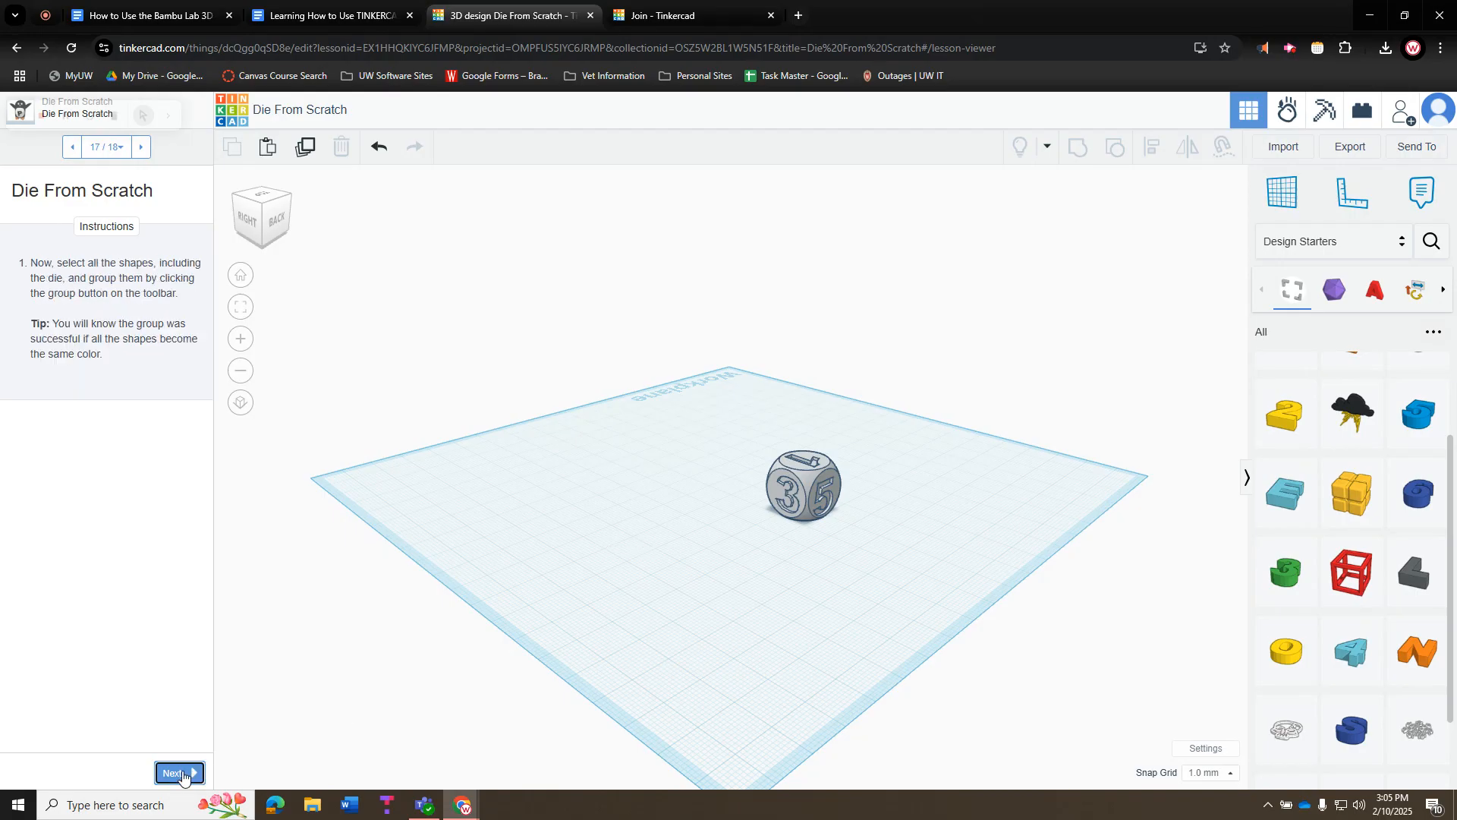
left_click(181, 774)
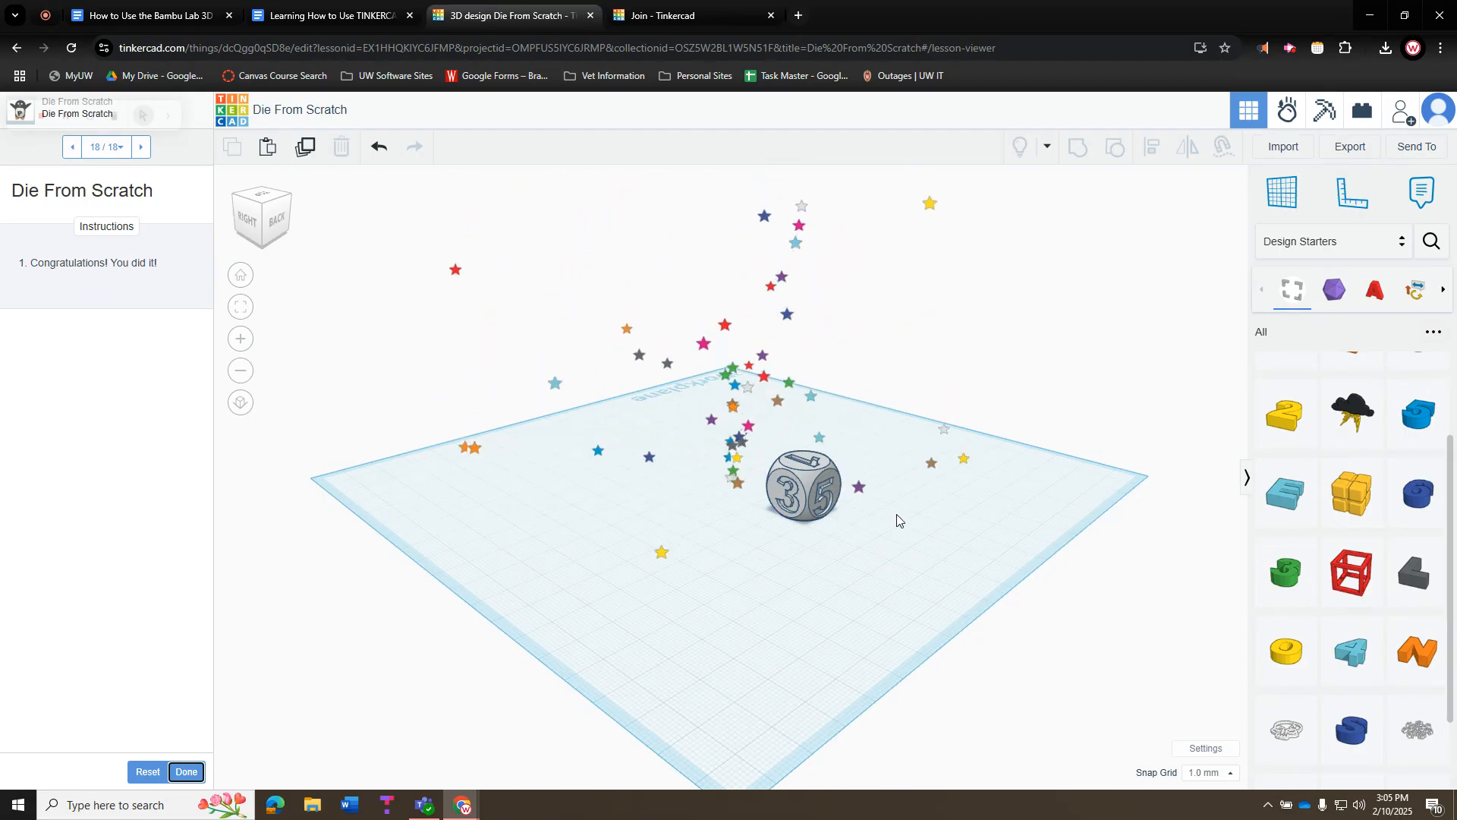
left_click(1349, 148)
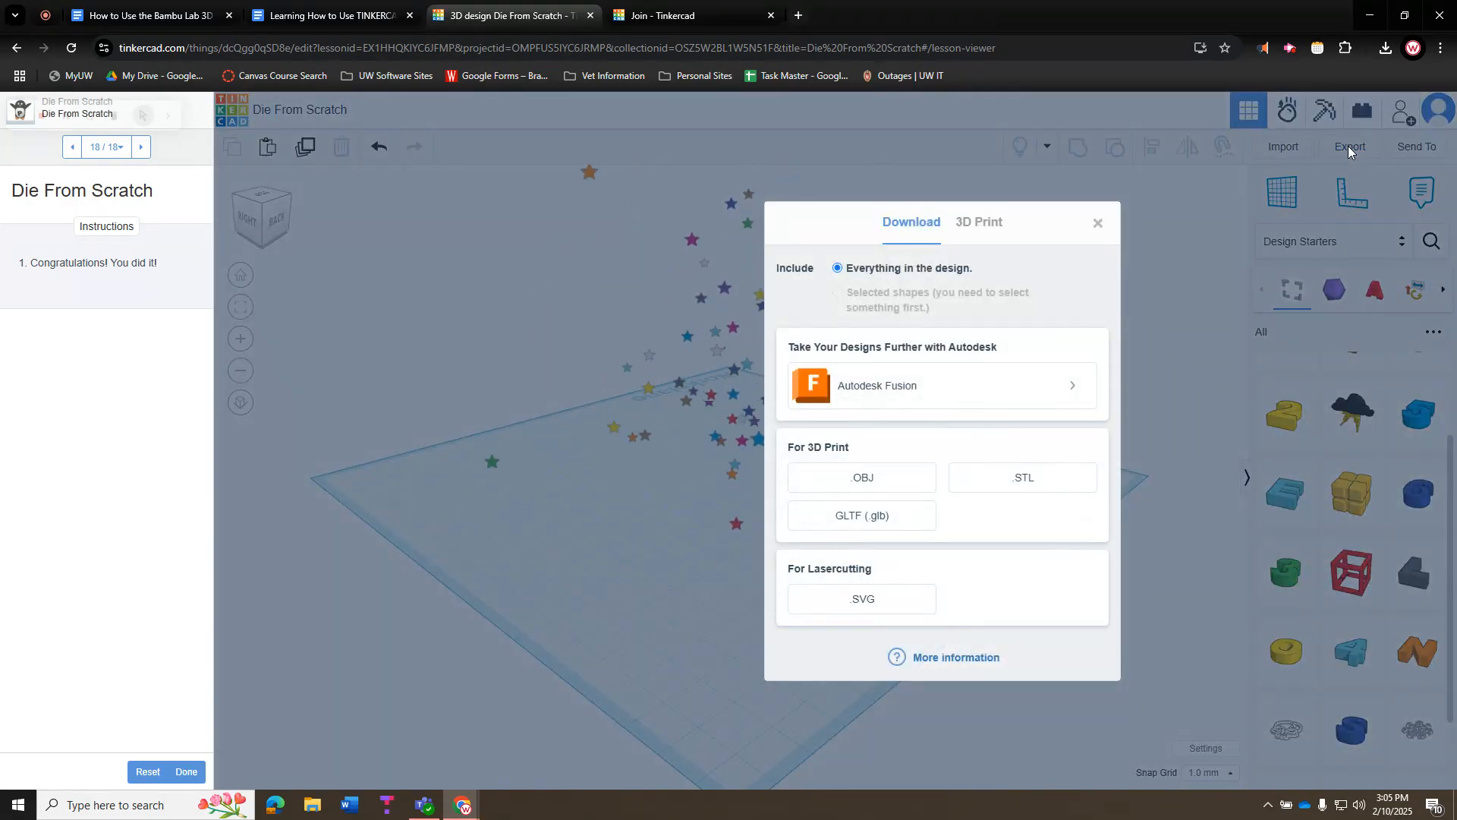
left_click(336, 18)
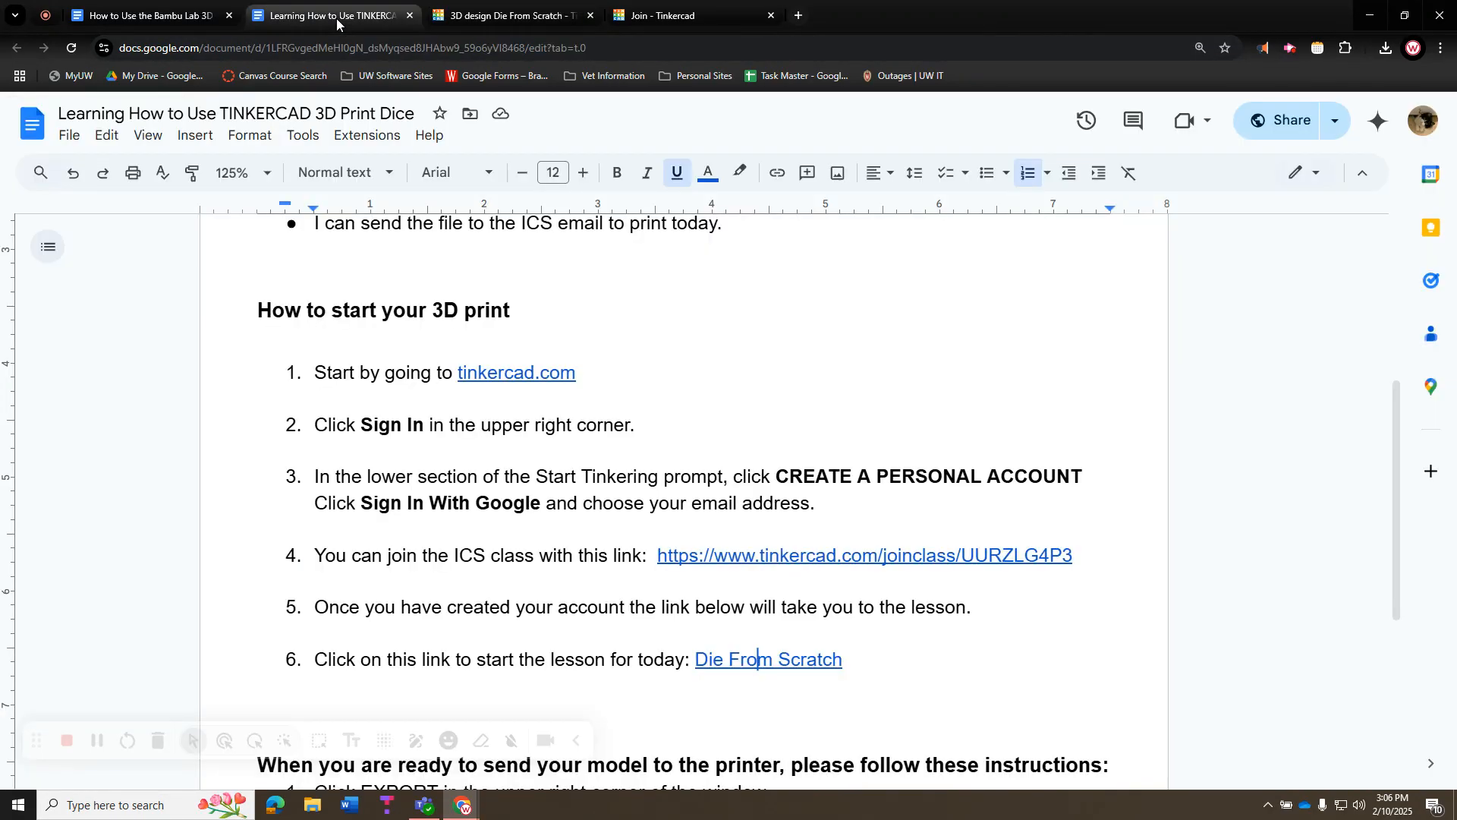
Review the printer-sending instructions, highlighting the export step and the .OBJ file step
scroll(605, 365, "down", 5)
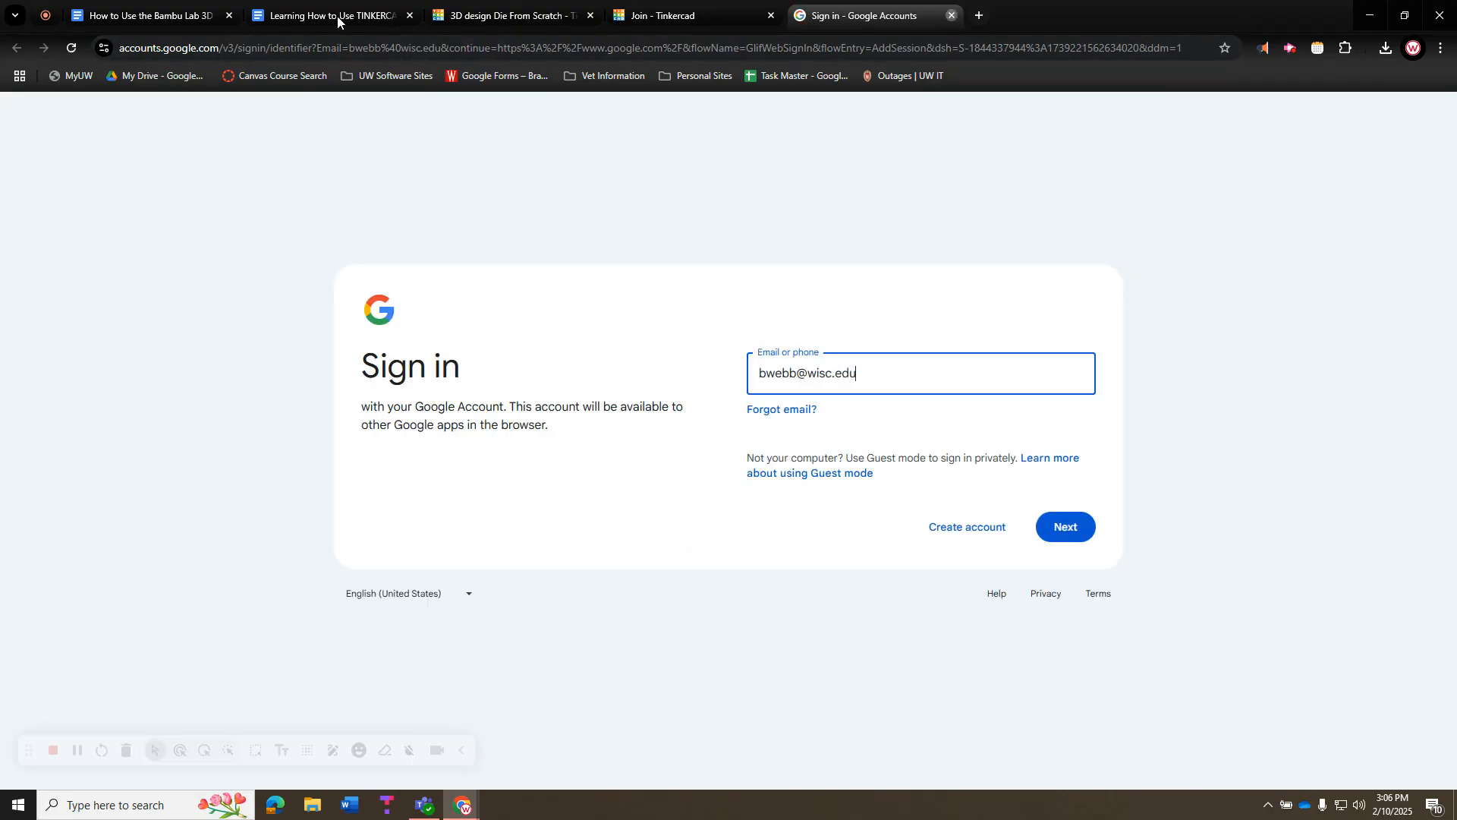
left_click(337, 16)
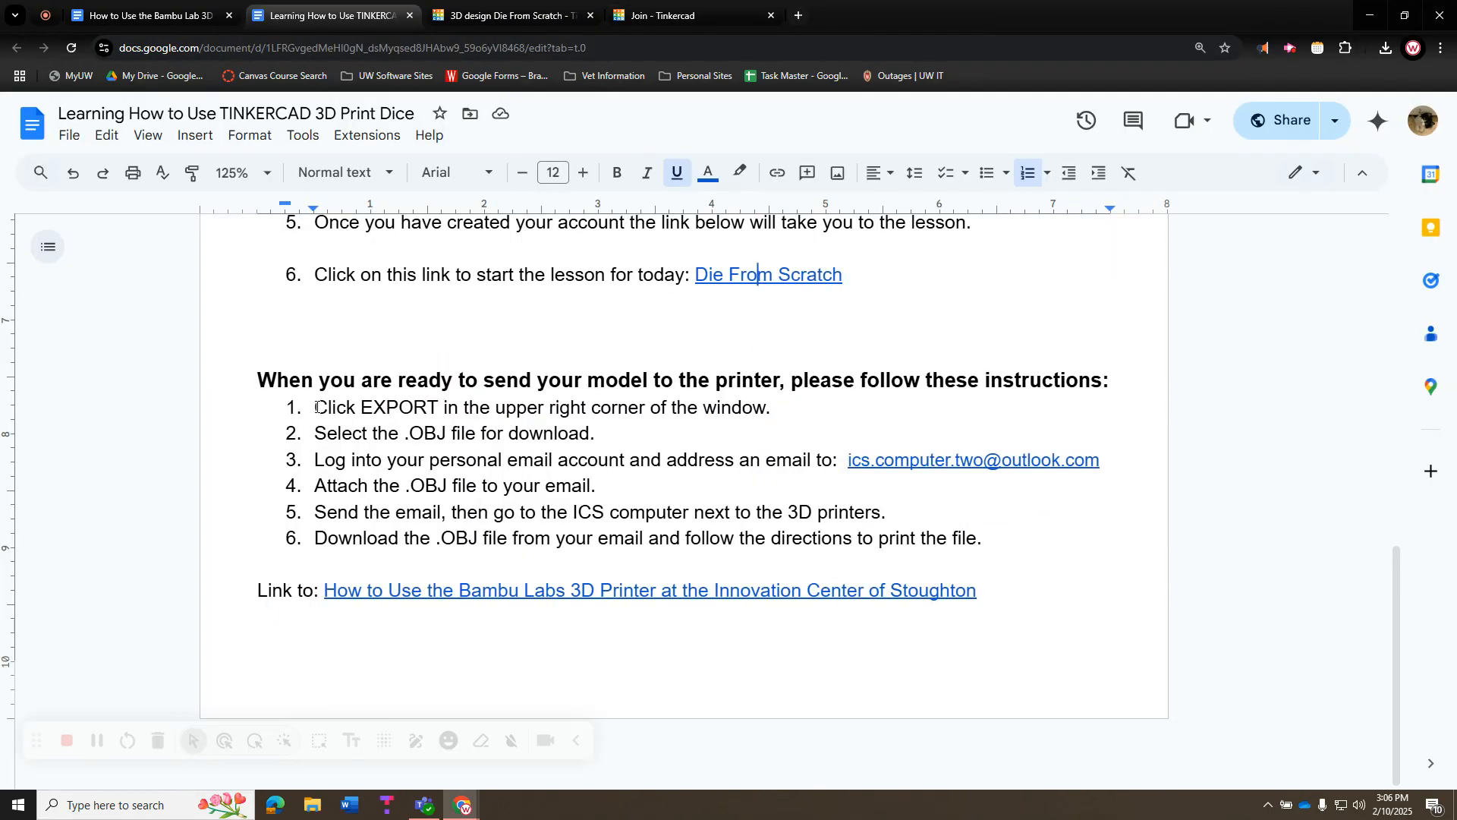
left_click_drag(316, 408, 784, 406)
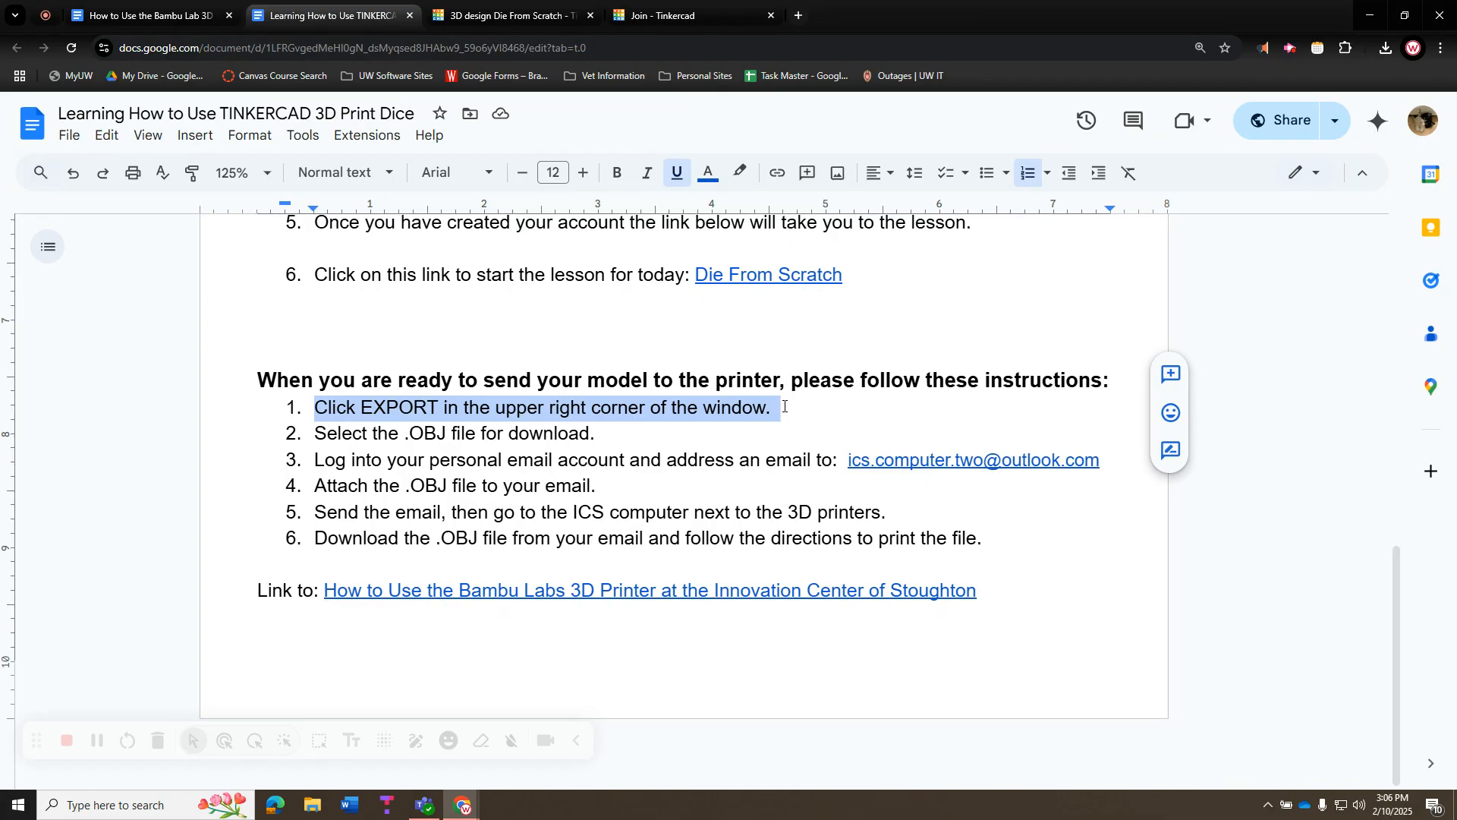
left_click(424, 433)
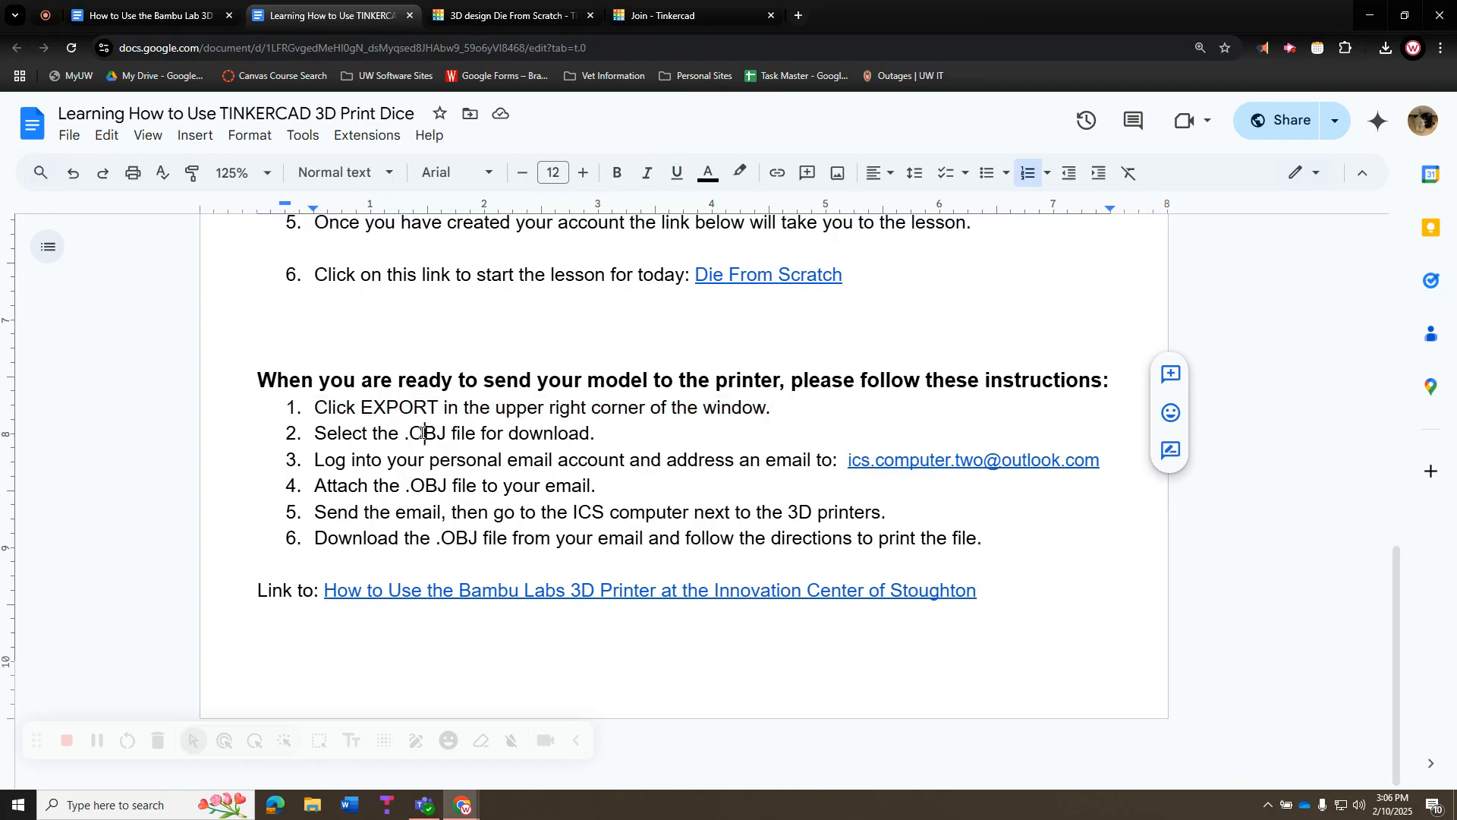
left_click(643, 15)
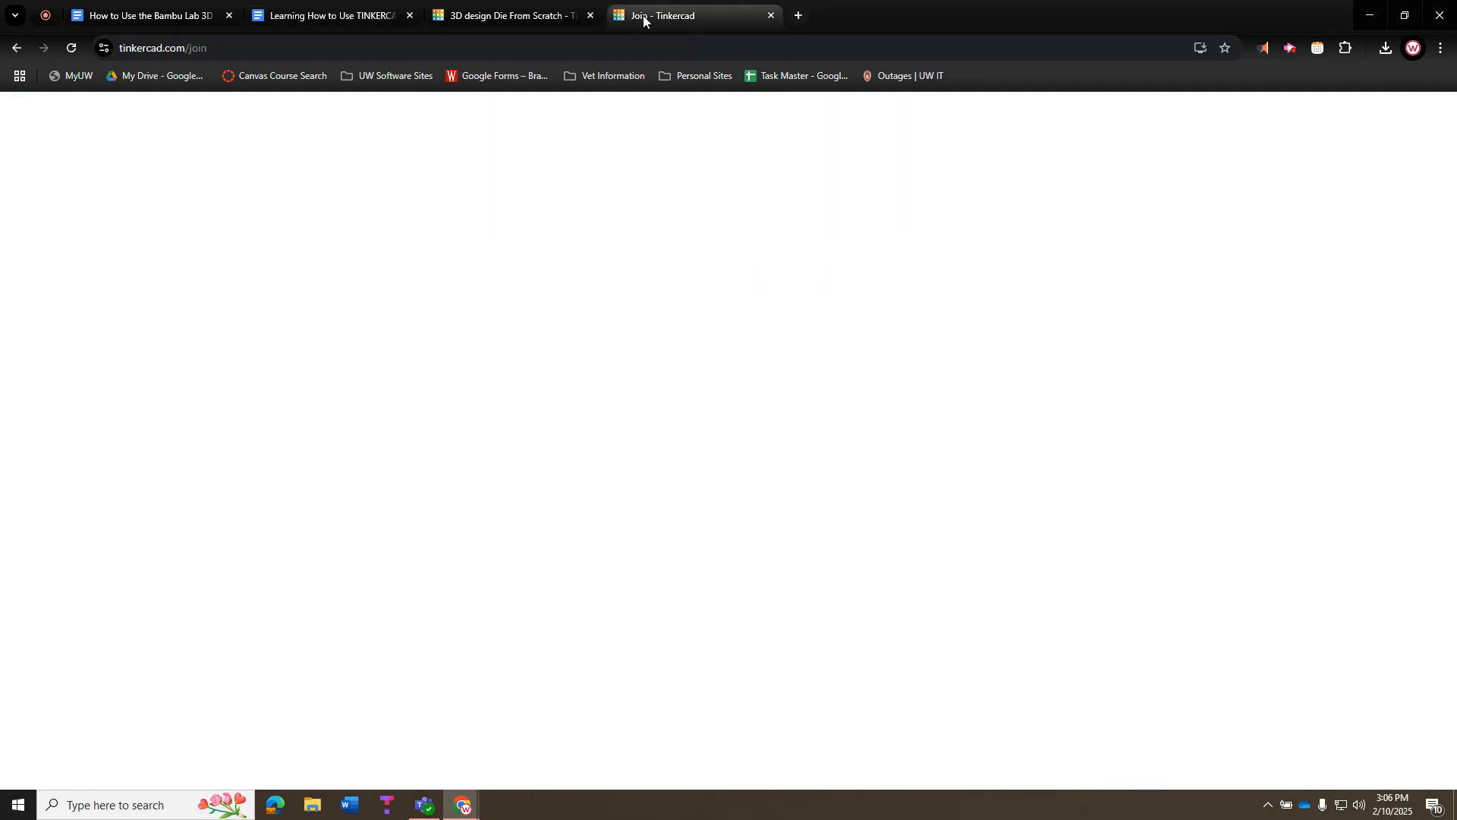
Download the die design from Tinkercad's Export options as an .OBJ file
left_click(485, 15)
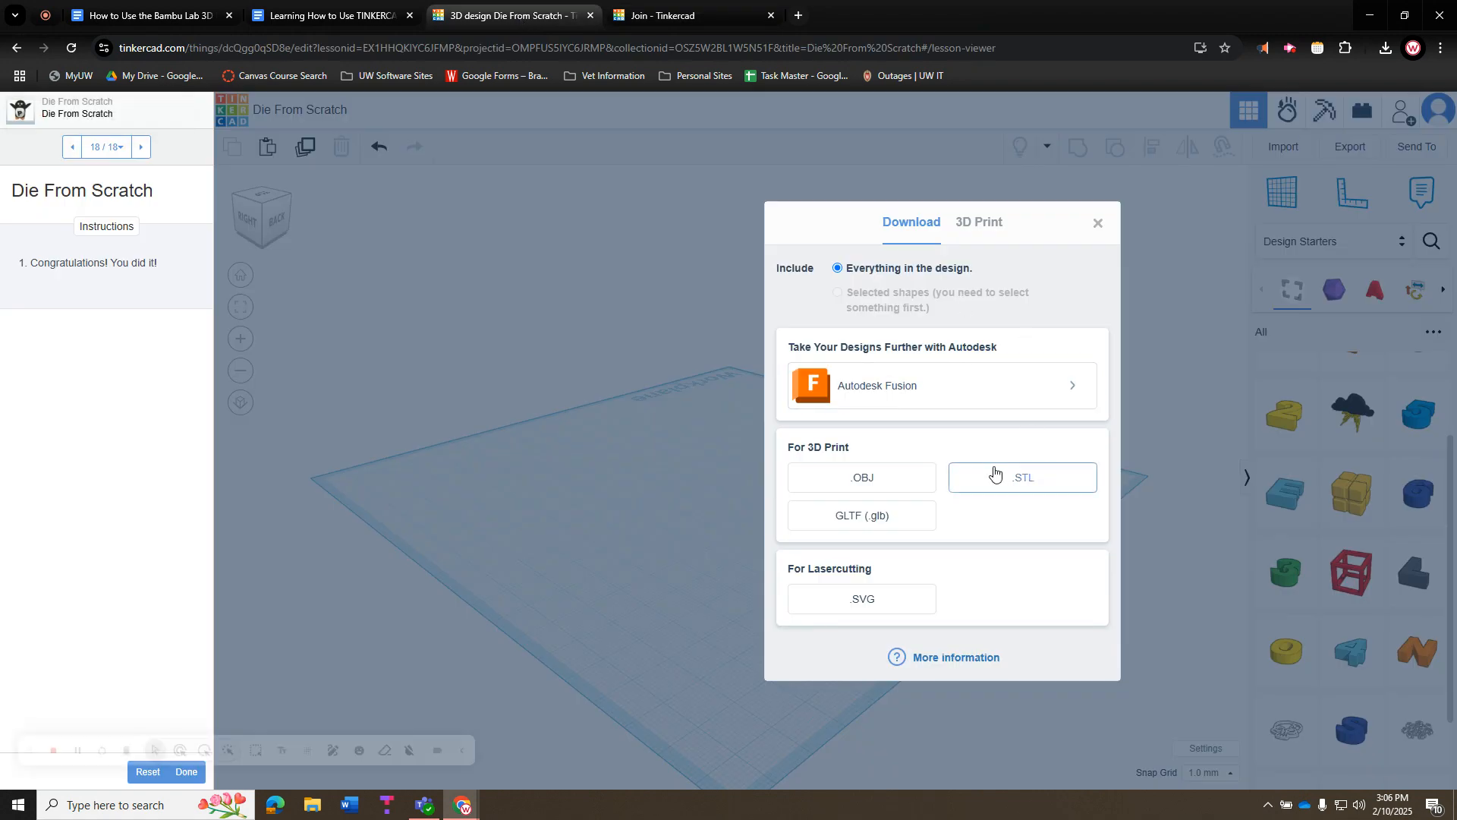
left_click(1092, 225)
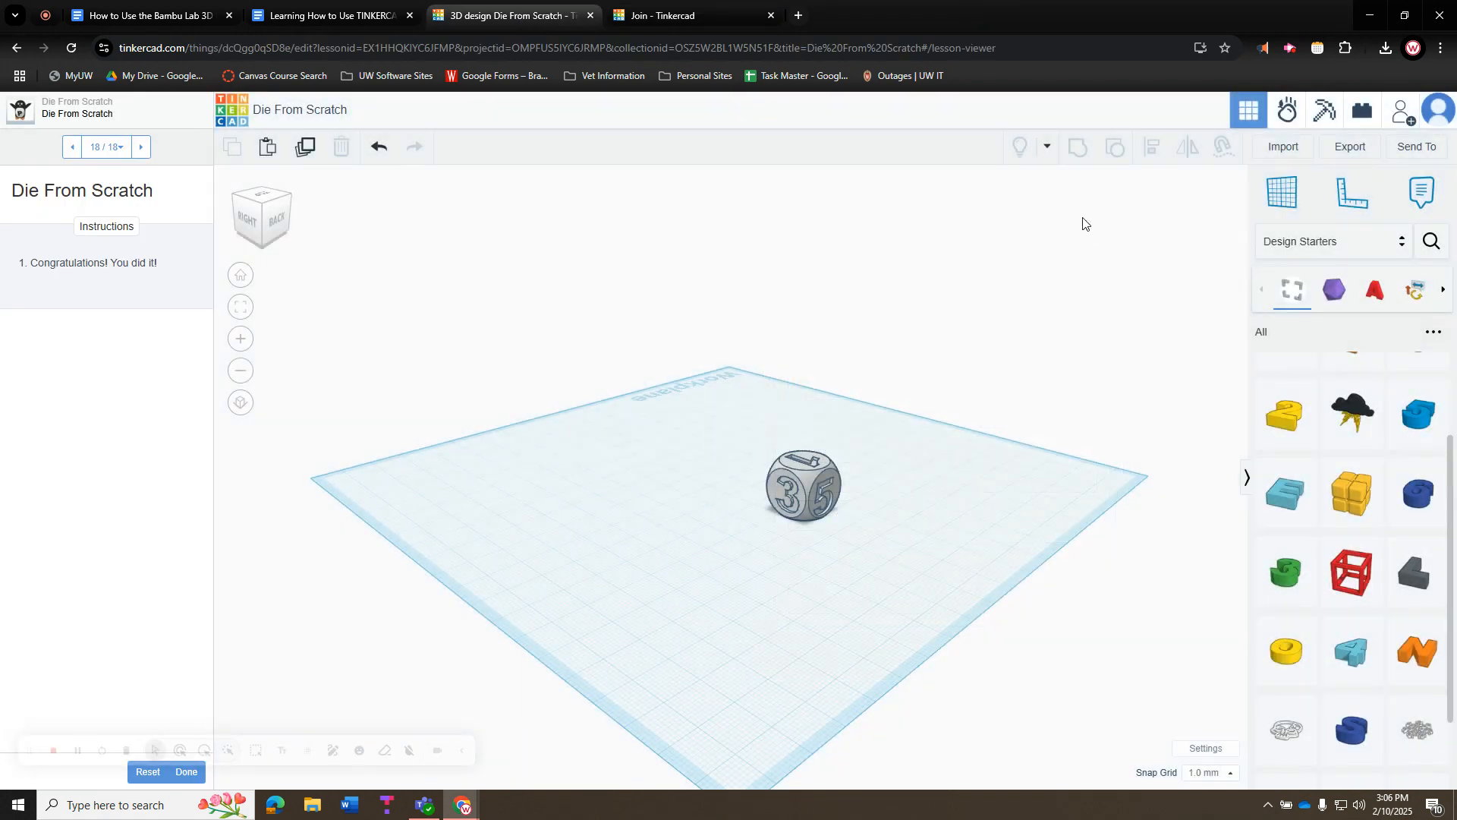
left_click(1356, 149)
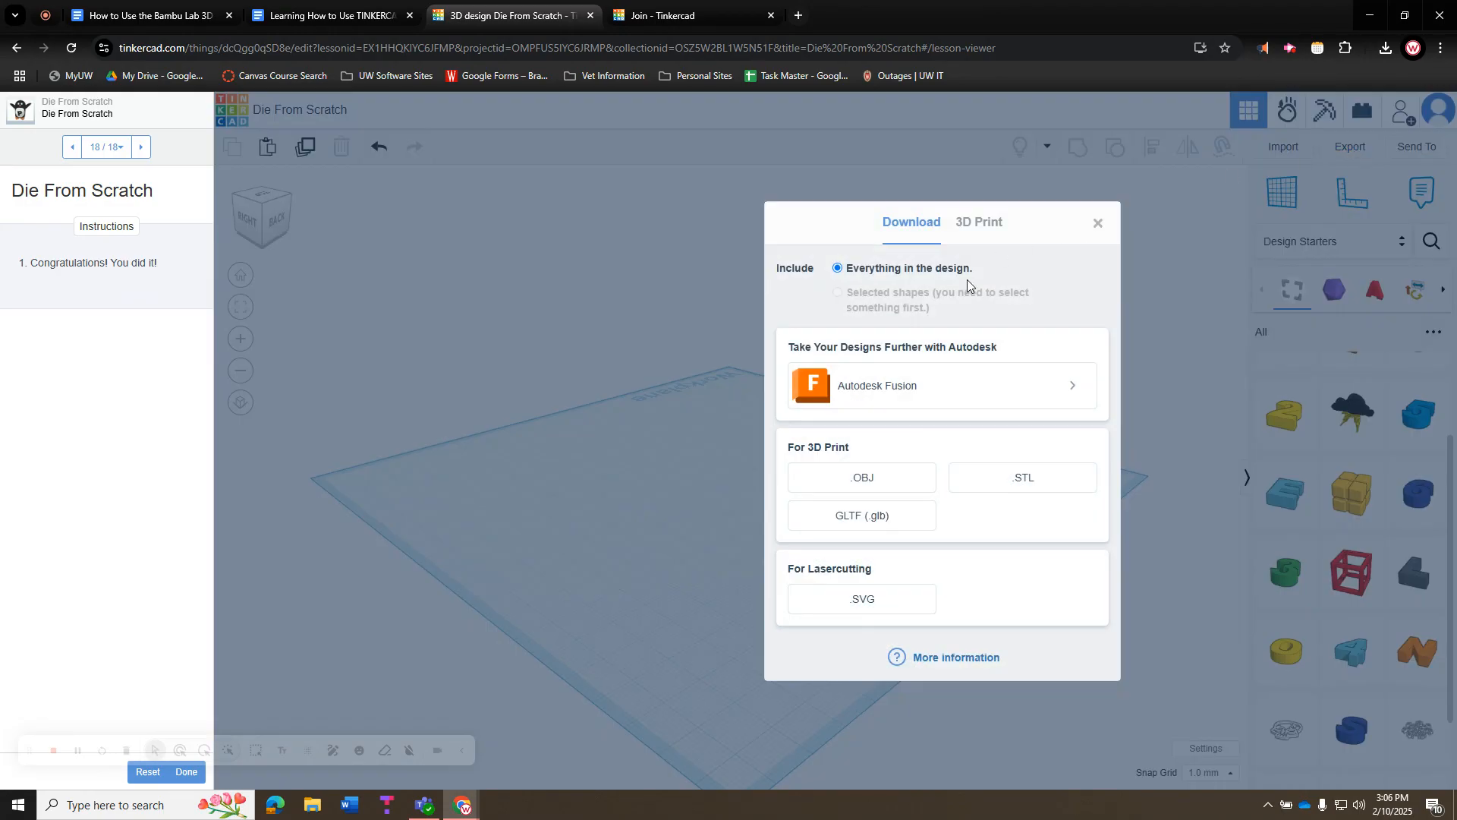
left_click(901, 478)
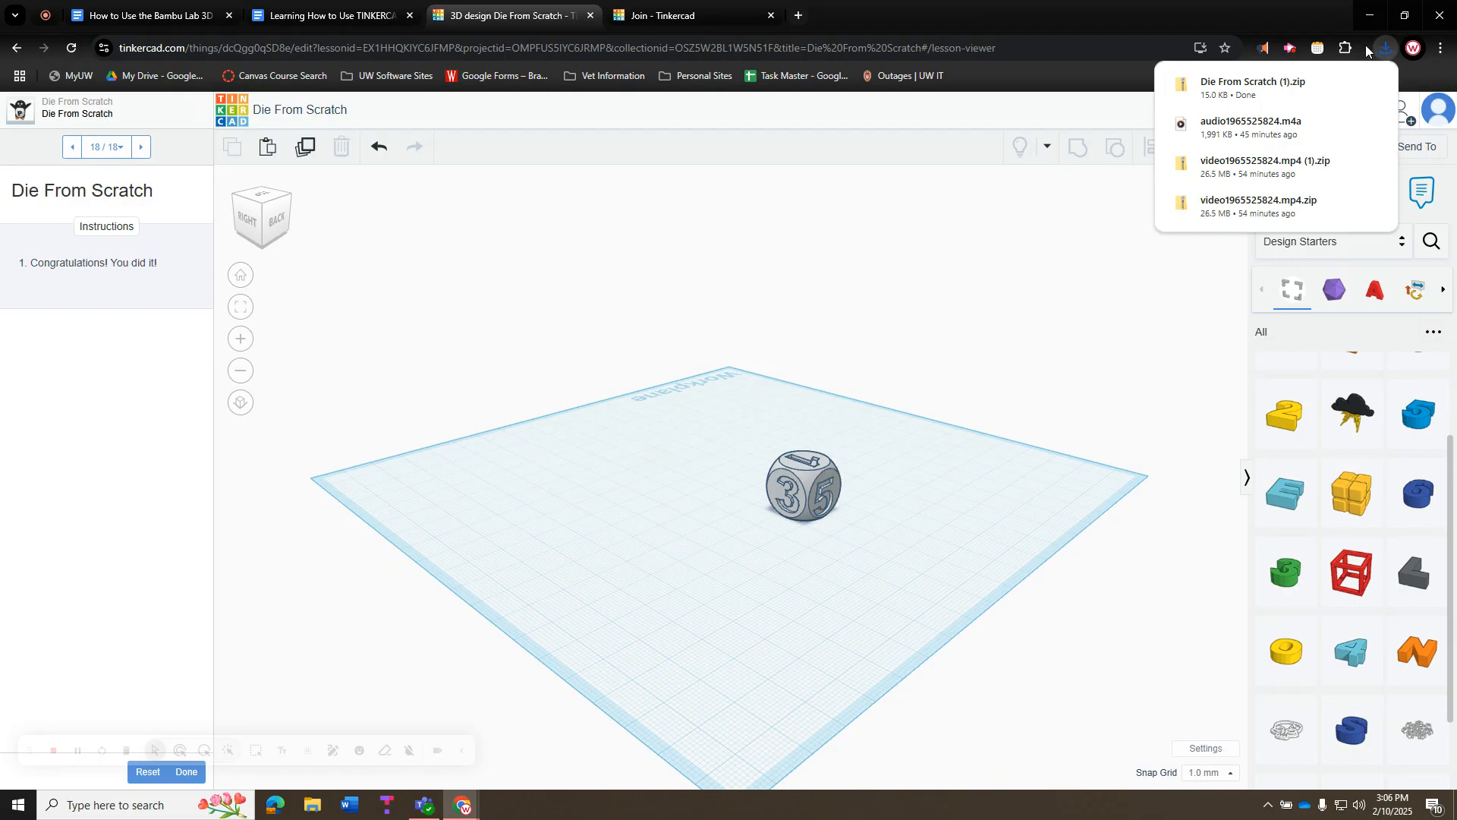
Confirm 'Die From Scratch (1).zip' contains the obj and tinker files
left_click(1239, 84)
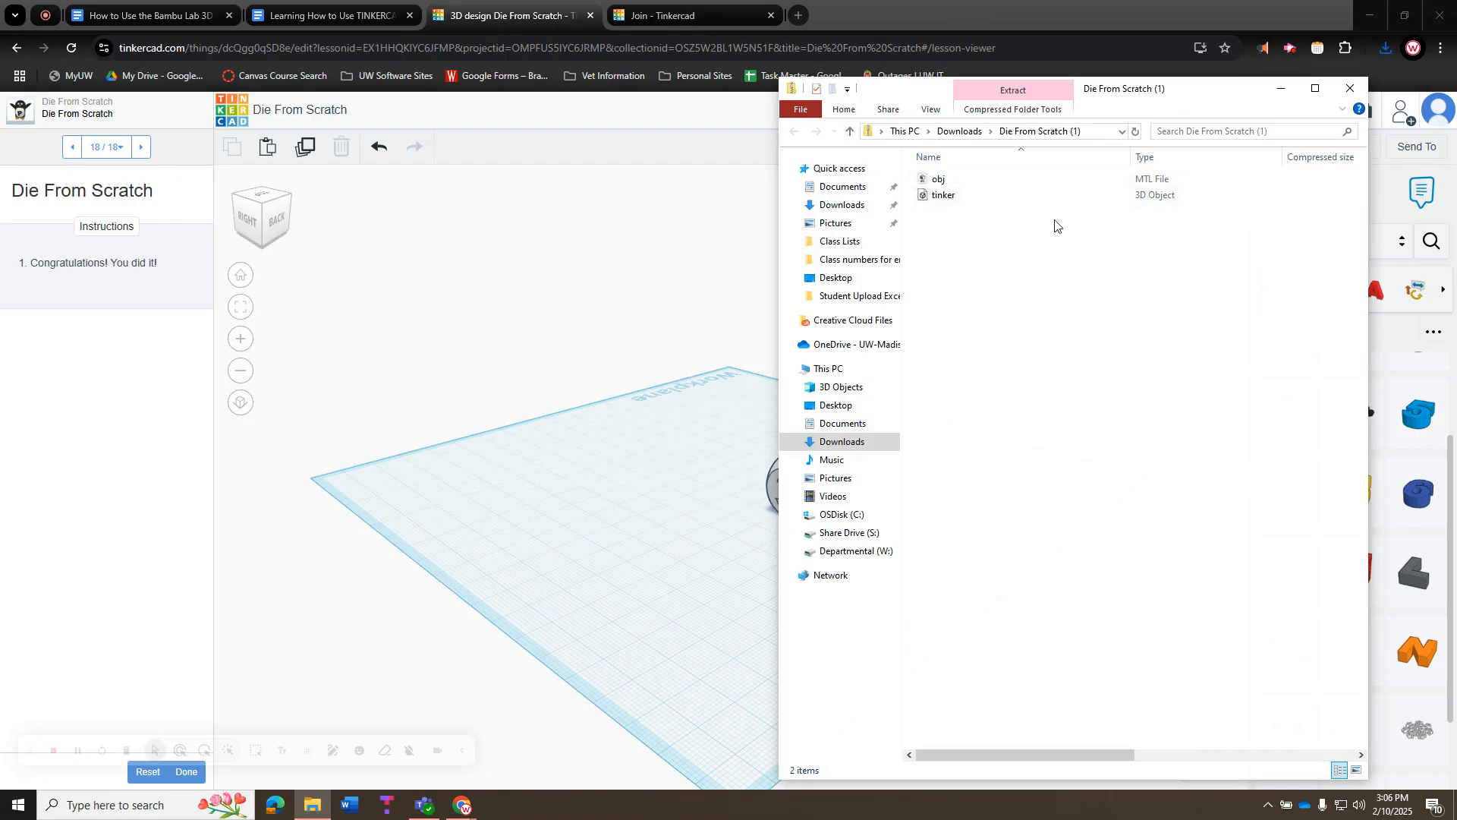
left_click(1353, 89)
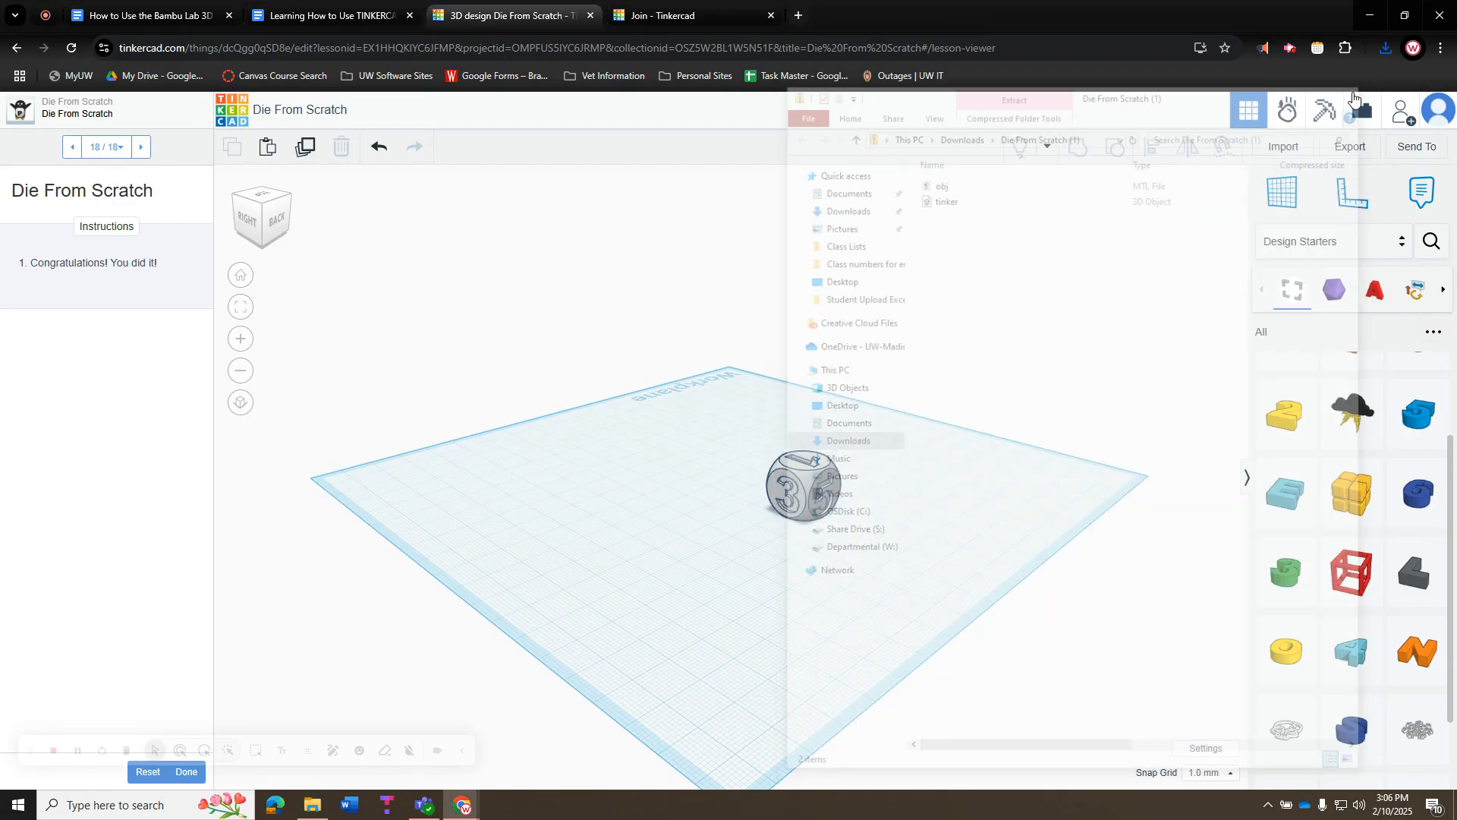
left_click(343, 17)
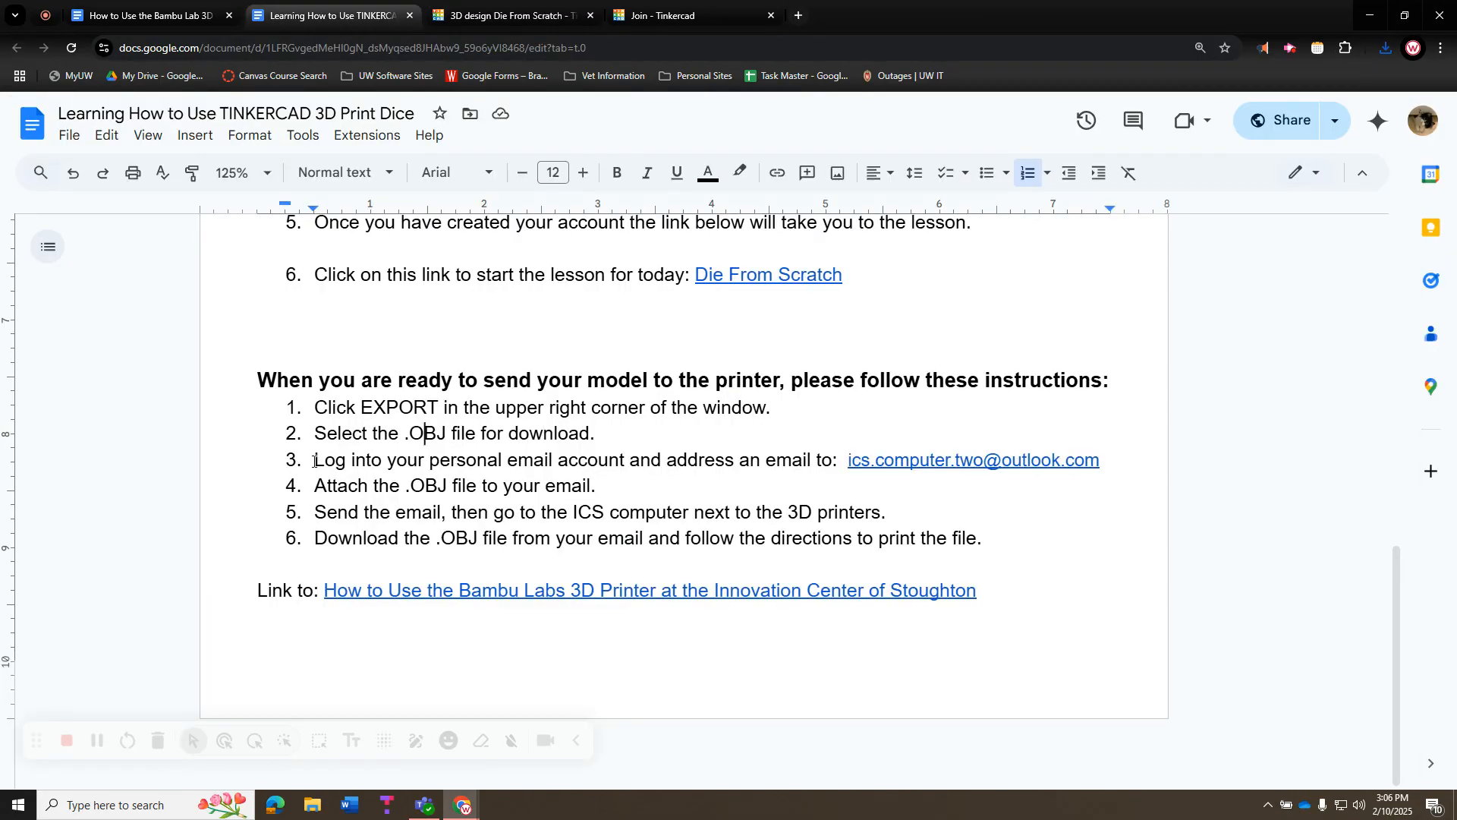
left_click_drag(315, 460, 848, 463)
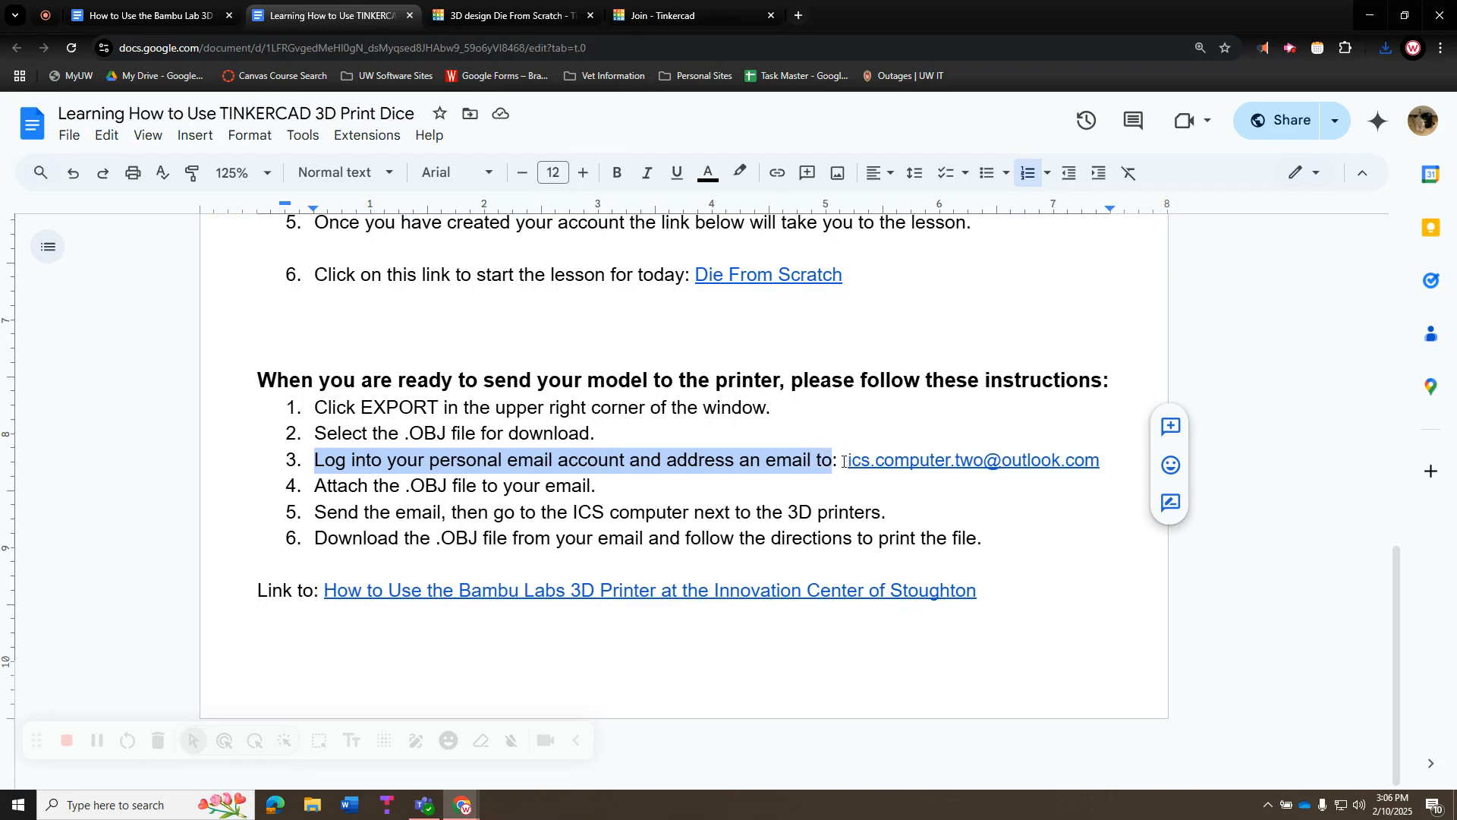
left_click(839, 461)
left_click_drag(839, 462, 1115, 460)
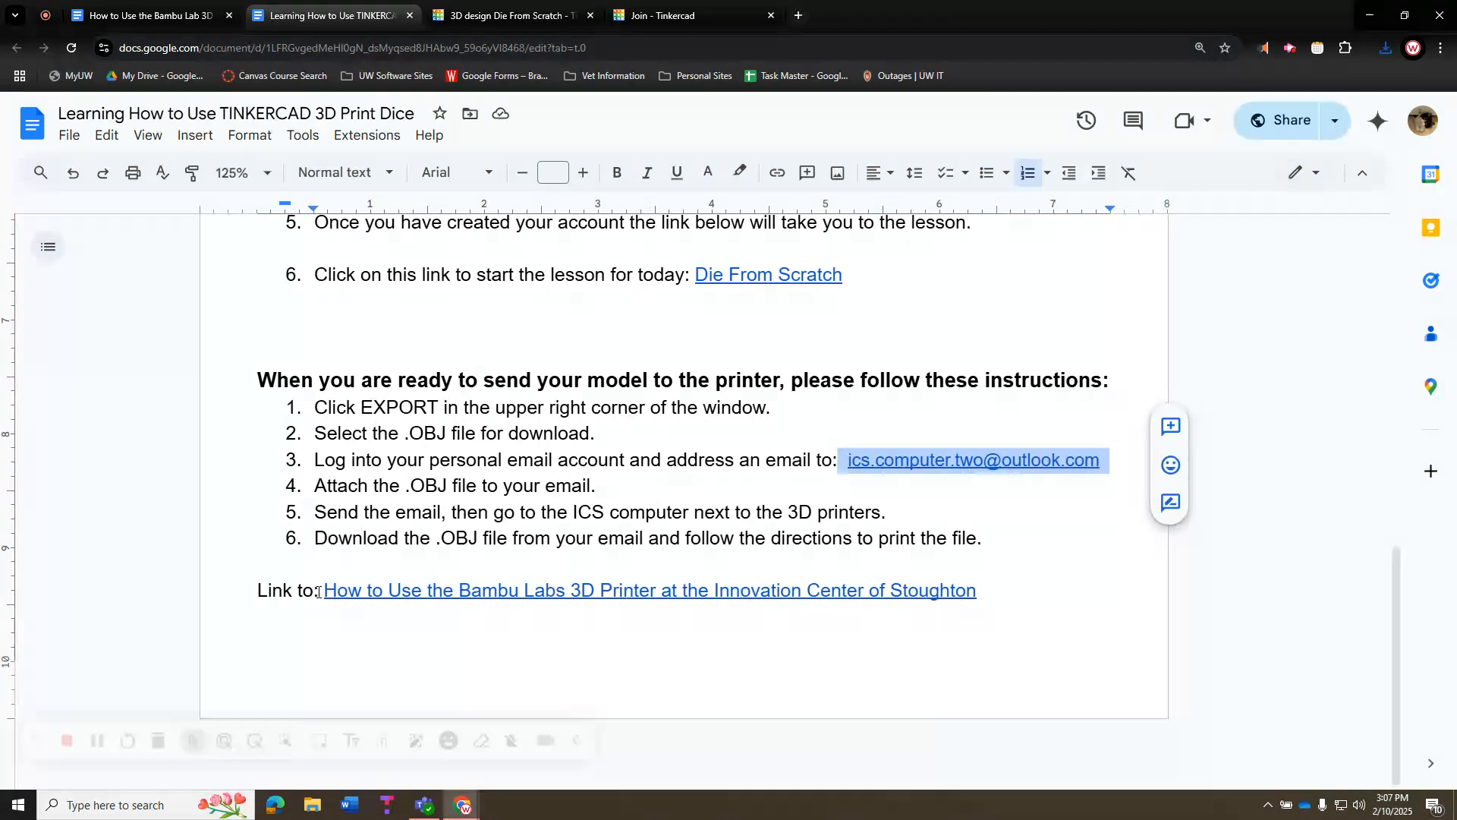
left_click_drag(322, 590, 551, 613)
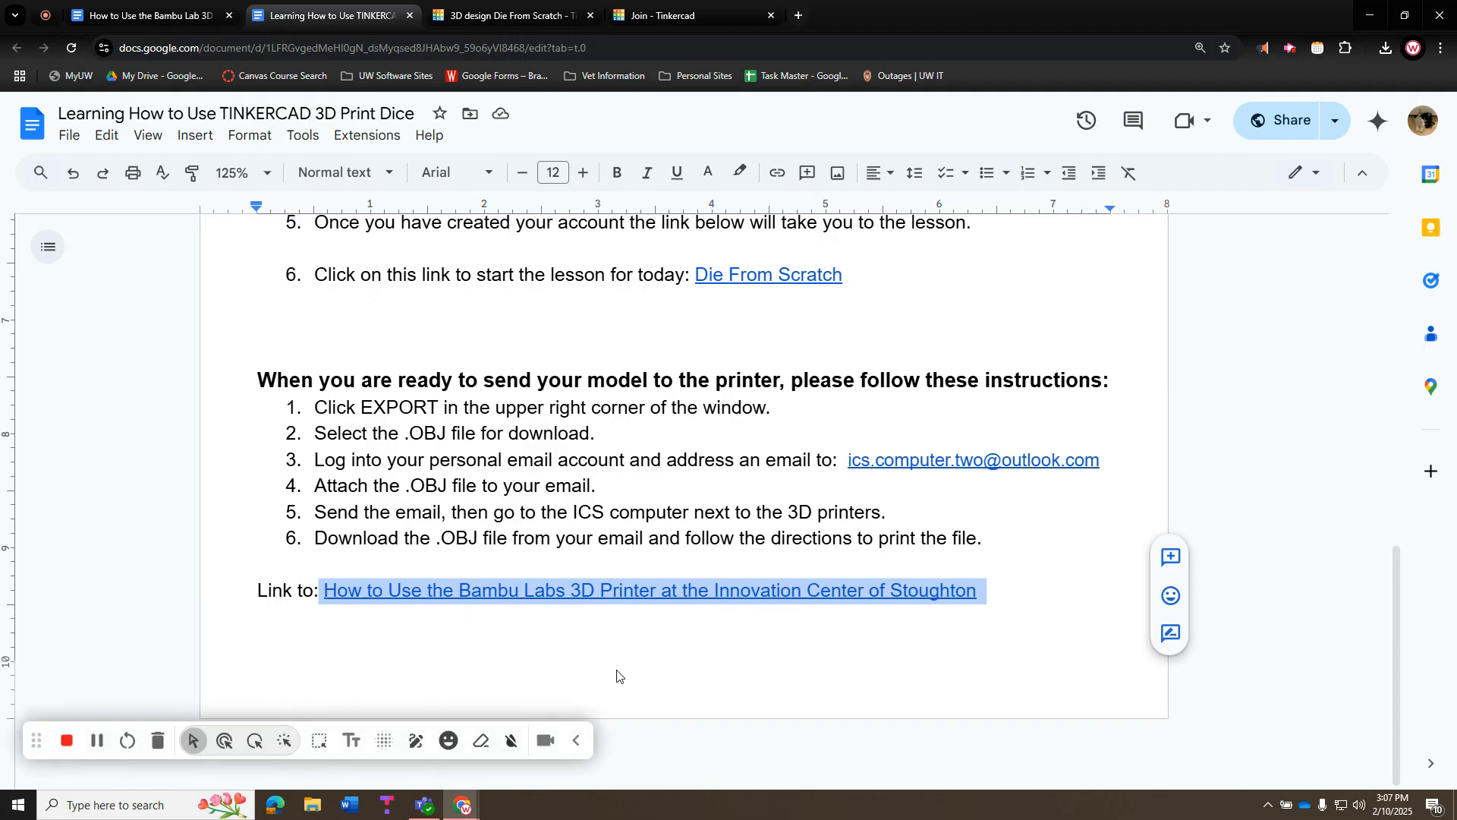